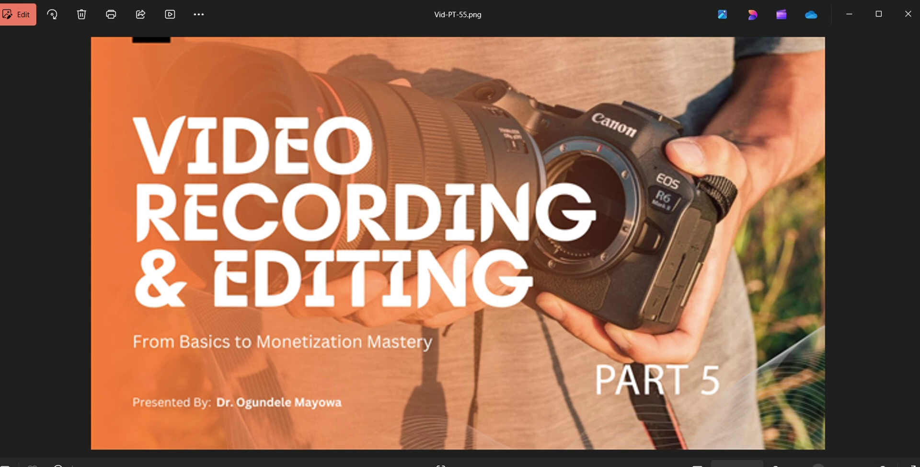
# Switch to CapCut and add a default text clip above the video track at the start of the timeline
pyautogui.click(717, 466)
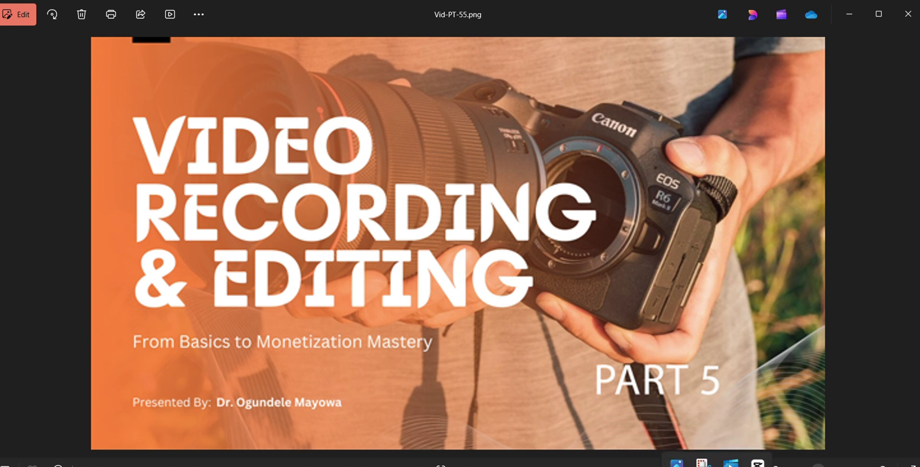
pyautogui.click(758, 463)
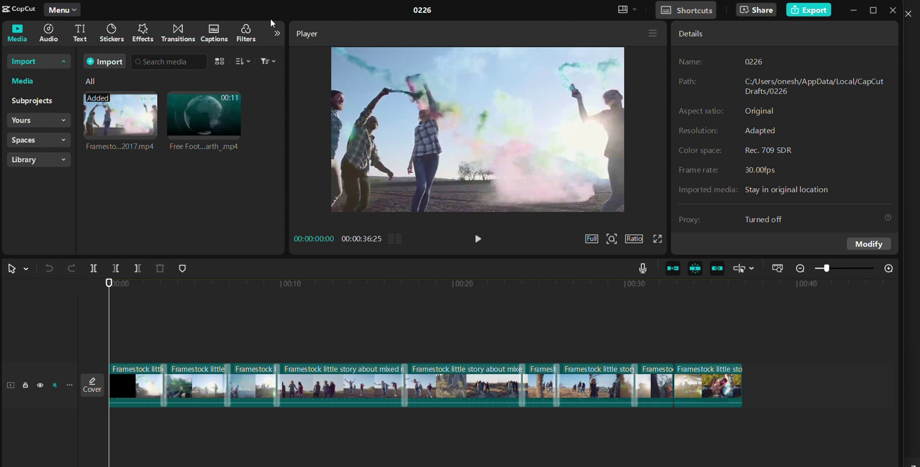
pyautogui.click(85, 38)
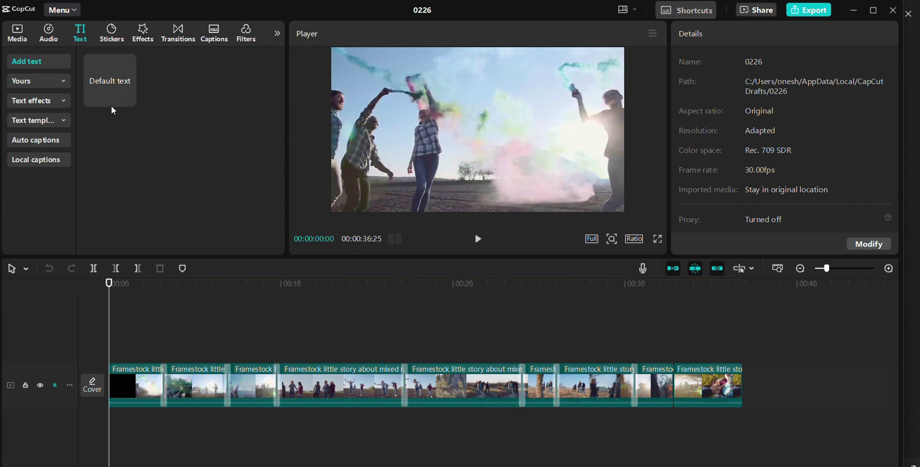
pyautogui.click(107, 79)
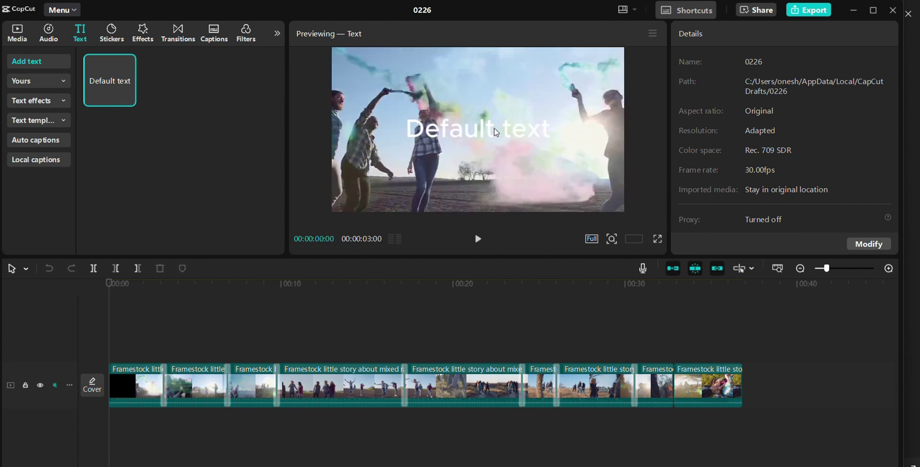
pyautogui.moveTo(110, 82)
pyautogui.moveTo(109, 82); pyautogui.dragTo(194, 350)
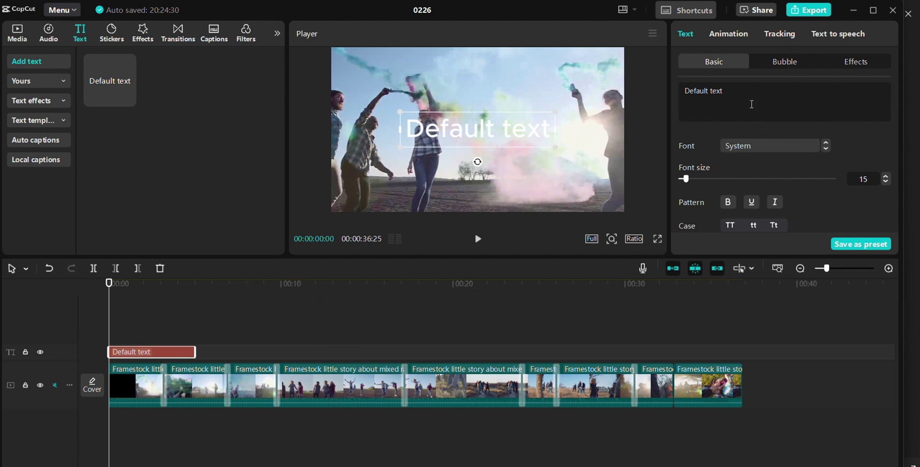
# Replace the default text with "Happy Family" and set its font size to 19
pyautogui.tripleClick(731, 93)
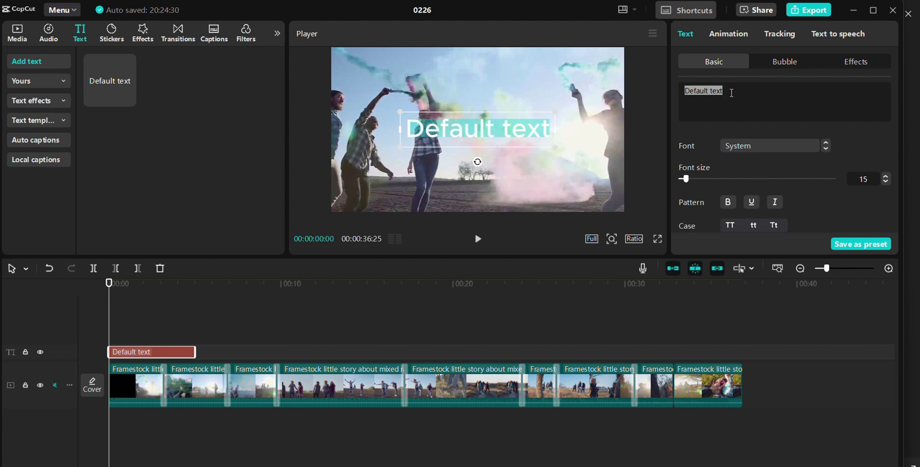
pyautogui.write('Ha')
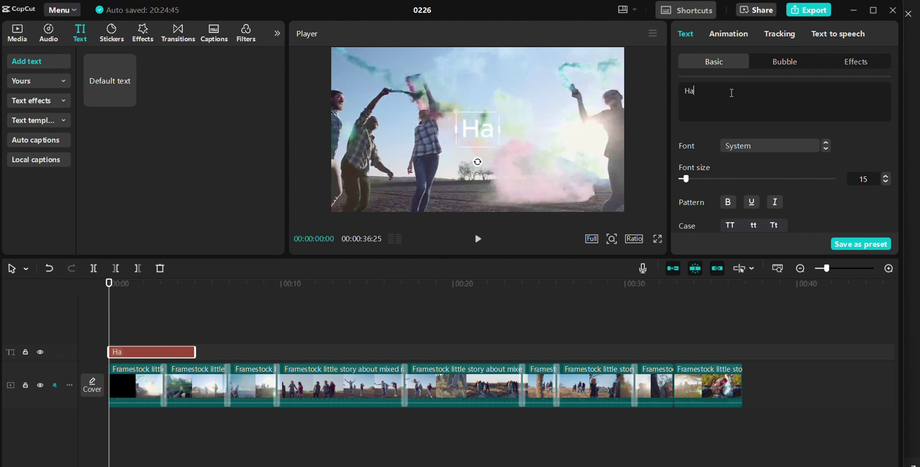
pyautogui.write('ppy Family')
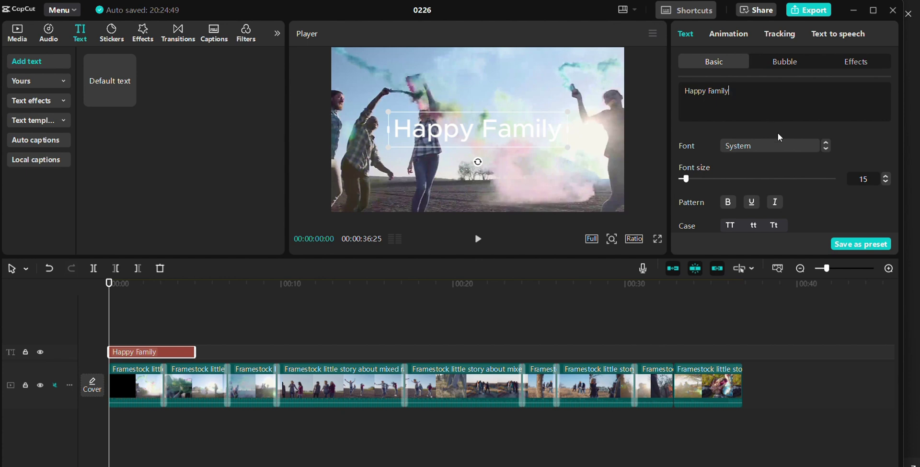
pyautogui.scroll(-2, 776, 159)
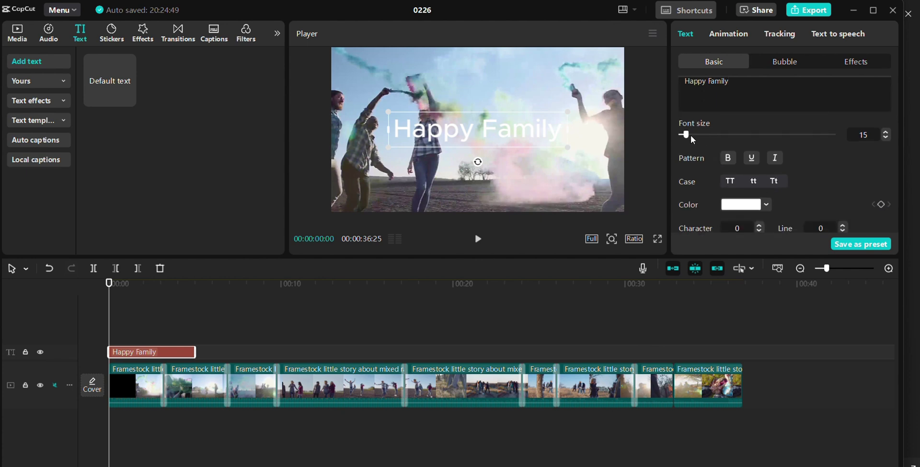
pyautogui.moveTo(686, 132)
pyautogui.mouseDown()
pyautogui.moveTo(700, 132)
pyautogui.moveTo(686, 135)
pyautogui.mouseUp()
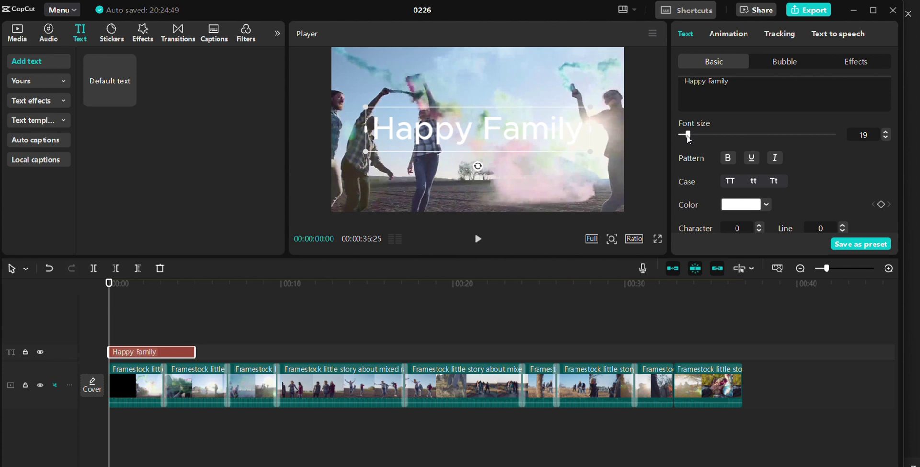
# Try several red and blue shades on the Happy Family title and set its colour to dark blue 1F3056
pyautogui.click(743, 206)
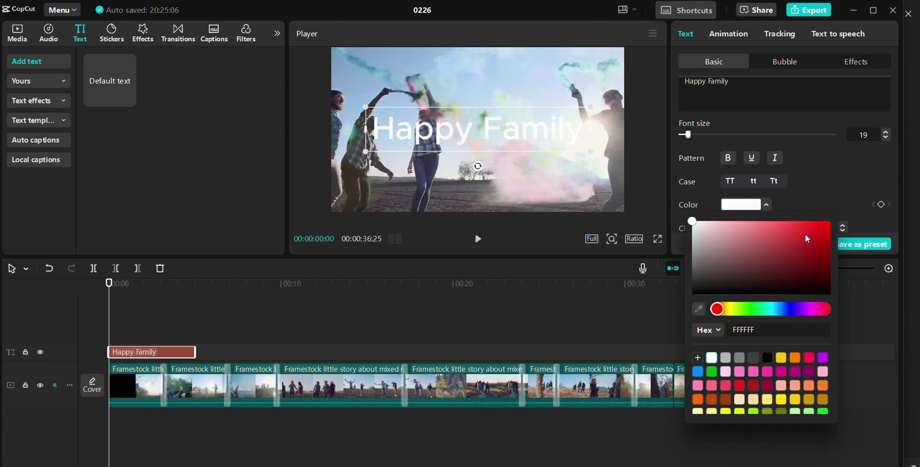
pyautogui.click(824, 228)
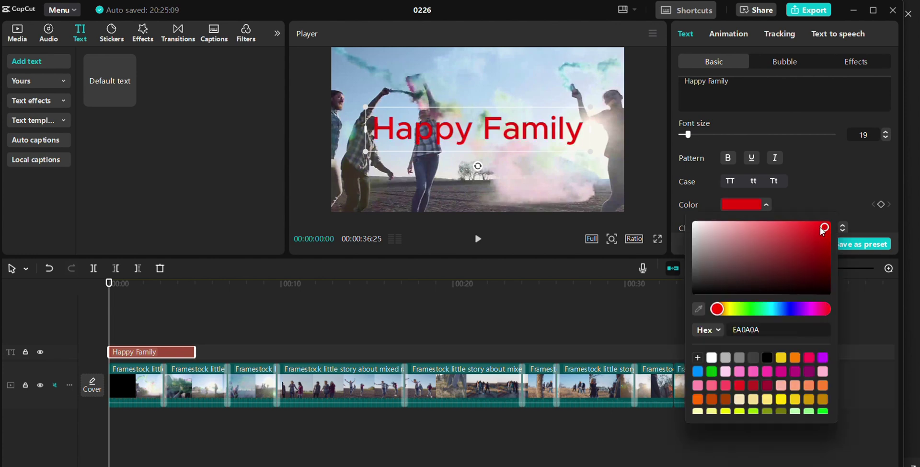
pyautogui.click(824, 257)
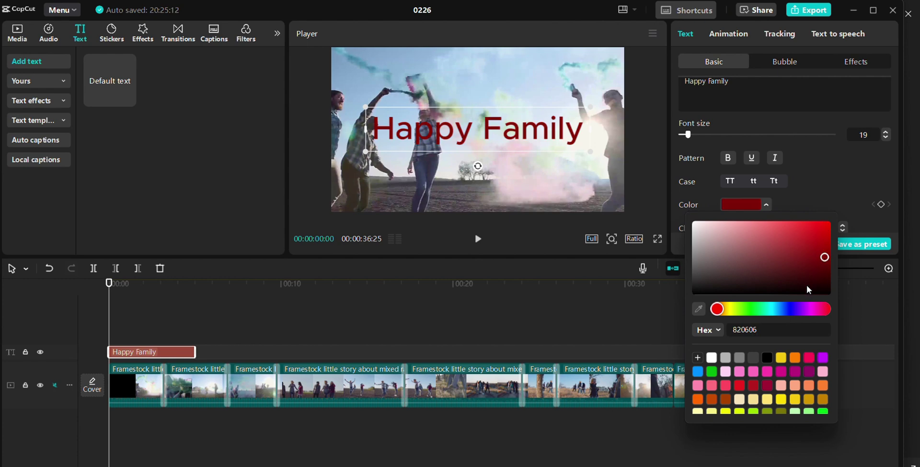
pyautogui.click(791, 308)
pyautogui.click(811, 263)
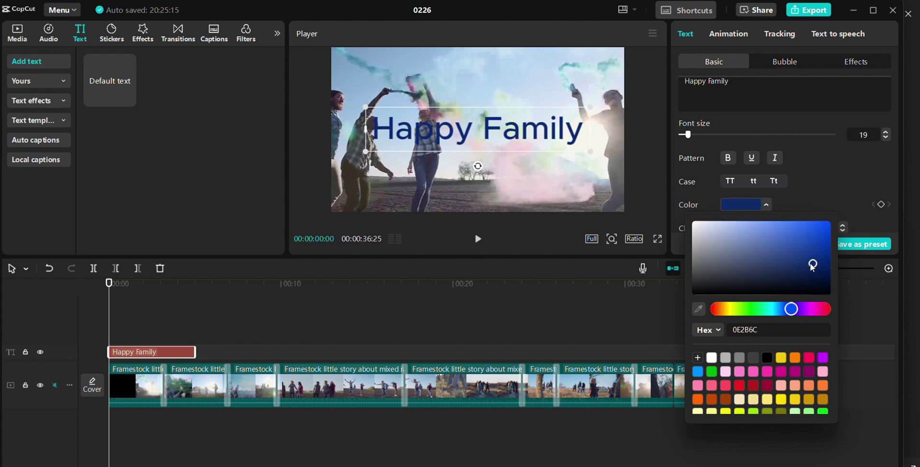
pyautogui.click(803, 233)
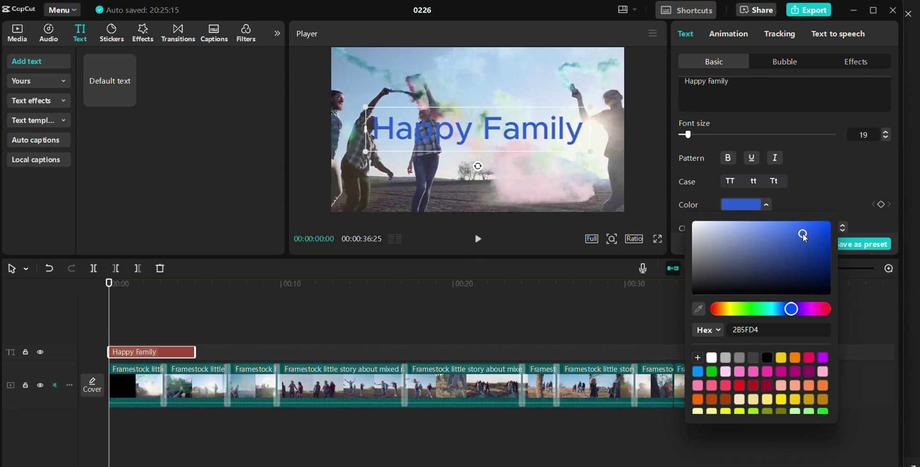
pyautogui.click(777, 279)
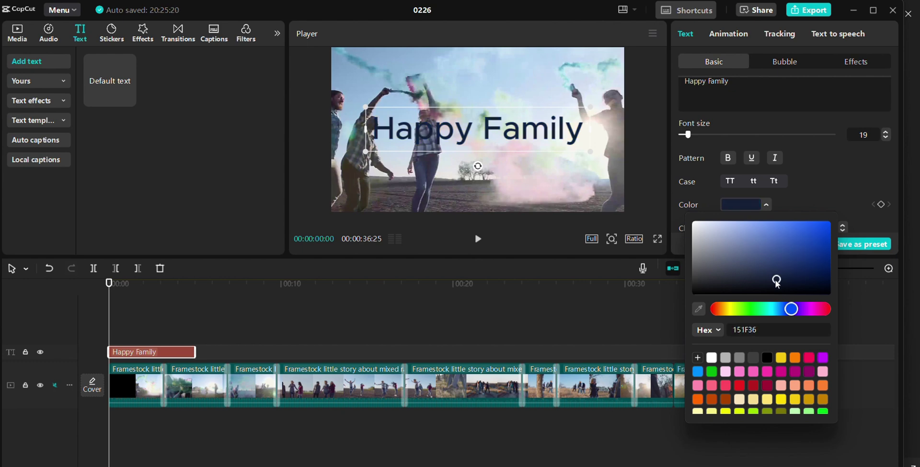
pyautogui.click(779, 270)
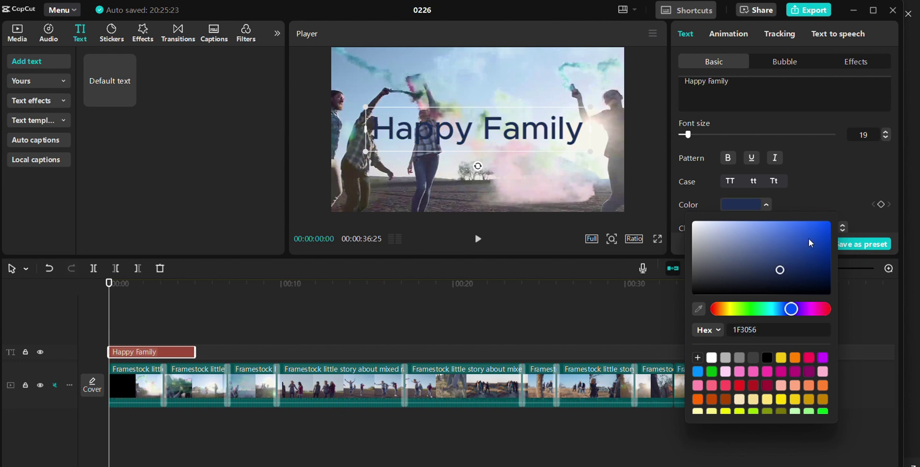
pyautogui.click(833, 167)
# Set the Happy Family title's font to DelaGothic and reduce its font size to 15
pyautogui.scroll(-3, 820, 197)
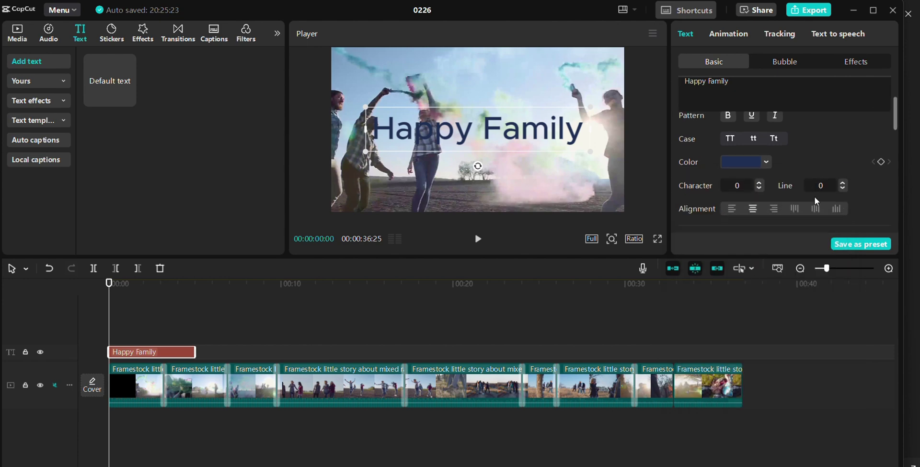
pyautogui.scroll(3, 812, 196)
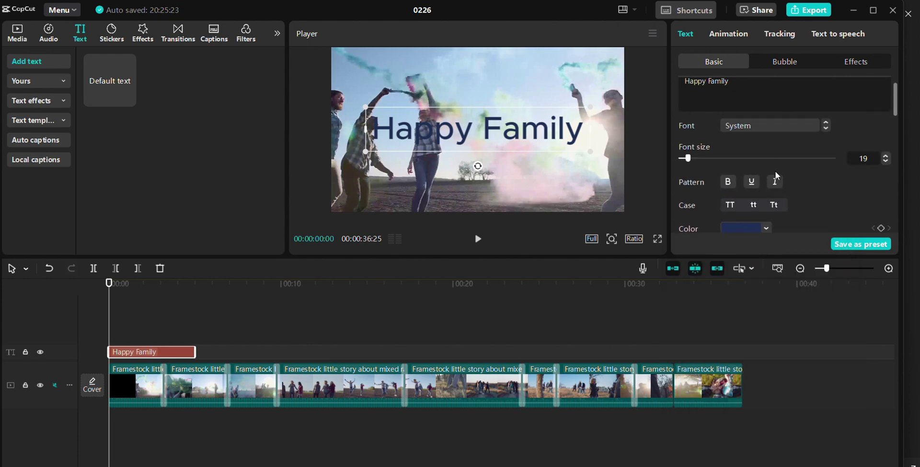
pyautogui.click(797, 144)
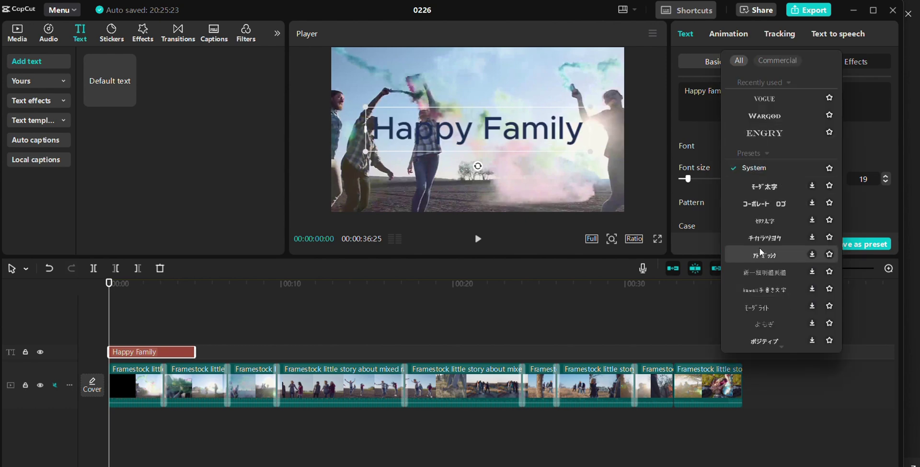
pyautogui.scroll(-5, 766, 209)
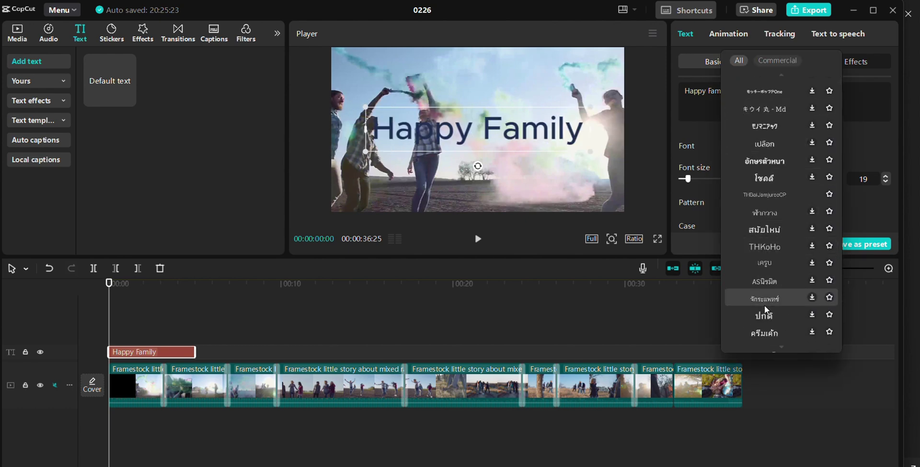
pyautogui.scroll(-4, 777, 258)
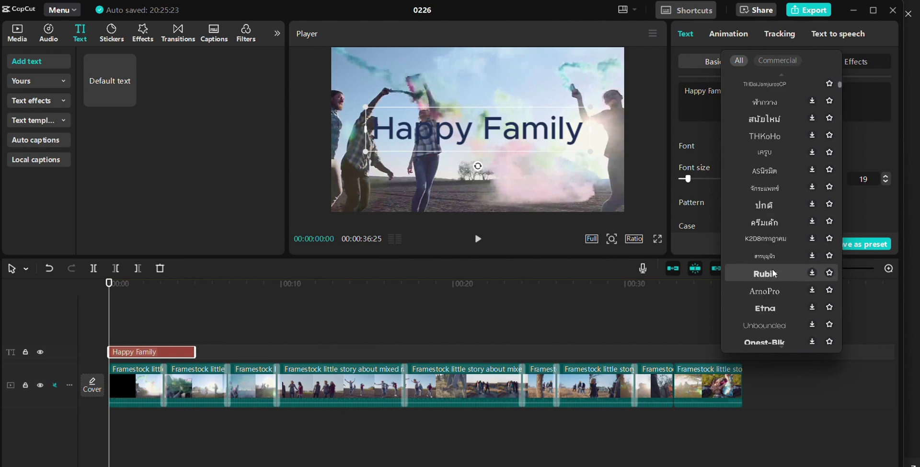
pyautogui.scroll(-4, 772, 249)
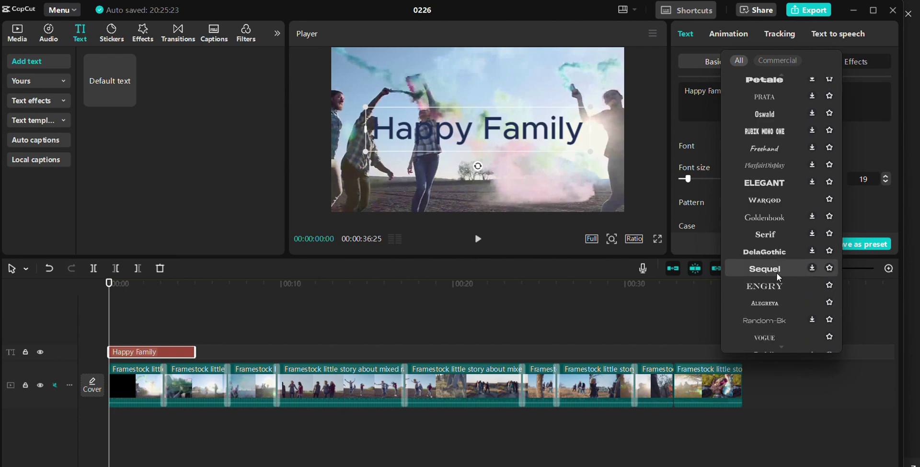
pyautogui.click(773, 253)
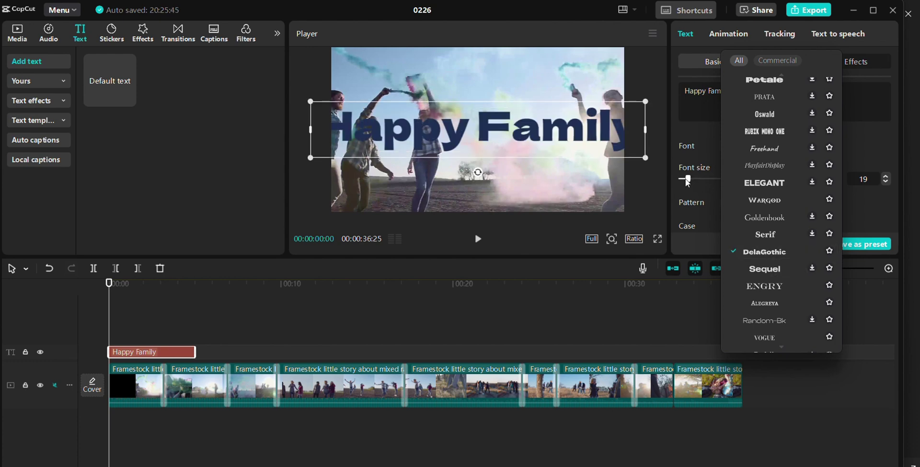
pyautogui.click(704, 143)
pyautogui.moveTo(688, 183); pyautogui.dragTo(686, 182)
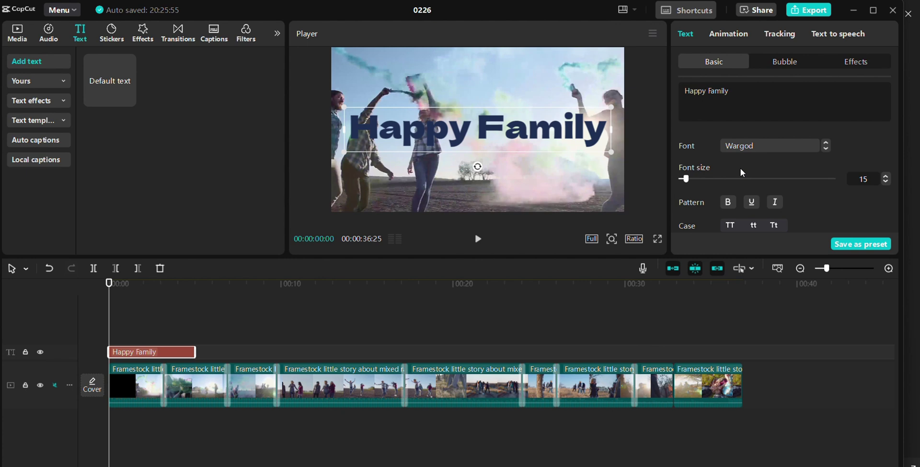
# Try the italic pattern on the Happy Family title and remove it again
pyautogui.scroll(-2, 775, 167)
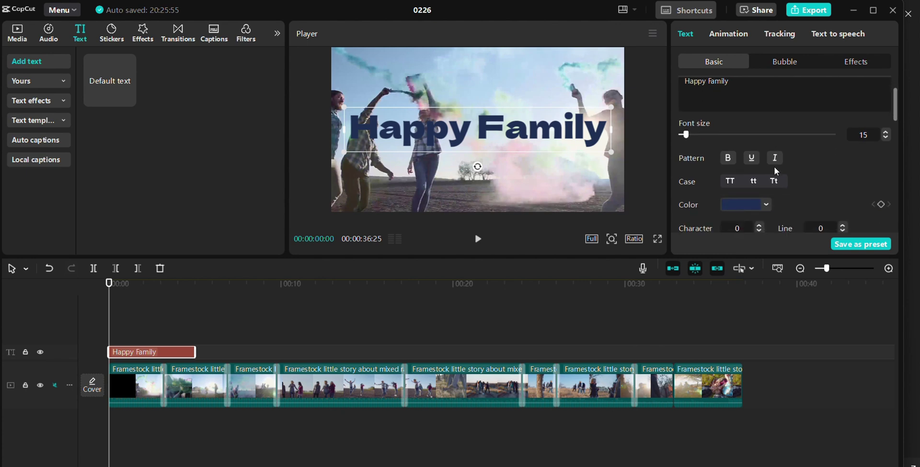
pyautogui.click(726, 160)
pyautogui.click(751, 159)
pyautogui.click(775, 159)
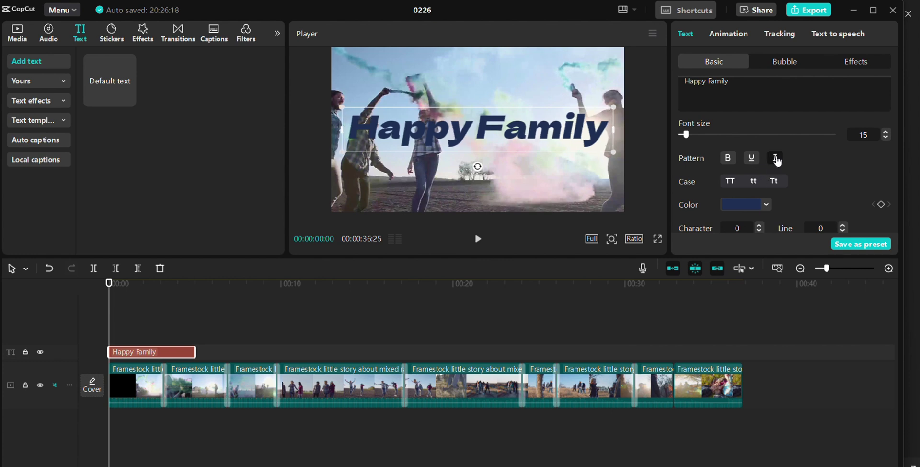
pyautogui.click(775, 159)
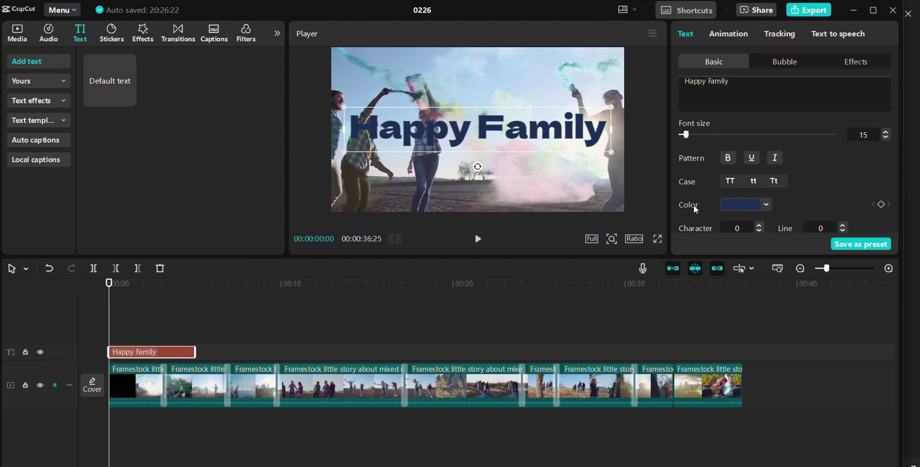
# Try several white preset styles on the Happy Family title and apply the yellow one with a black outline
pyautogui.scroll(-3, 847, 172)
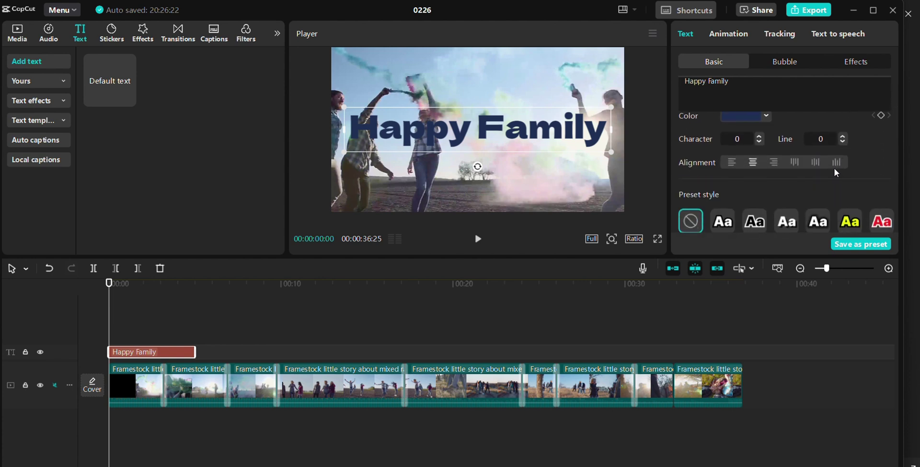
pyautogui.scroll(-2, 835, 169)
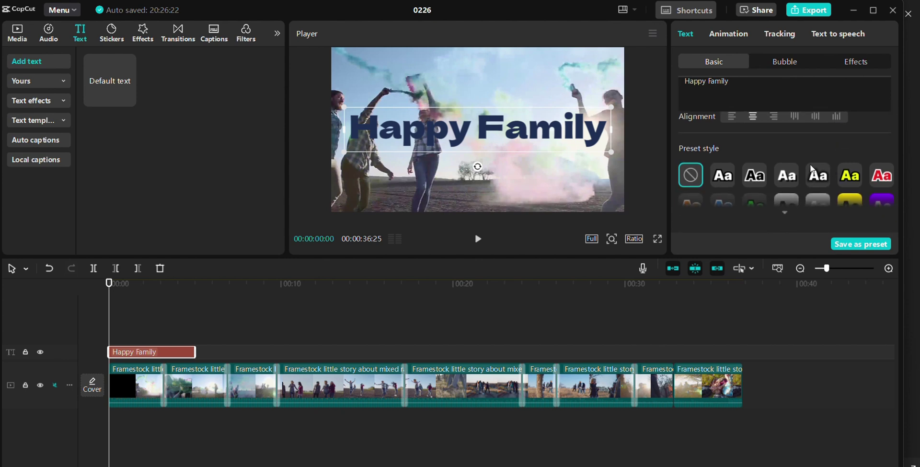
pyautogui.scroll(-1, 805, 144)
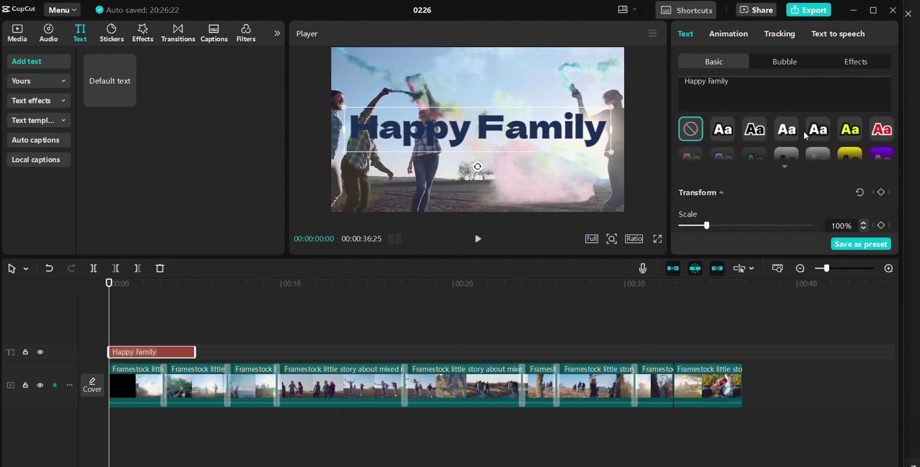
pyautogui.click(789, 130)
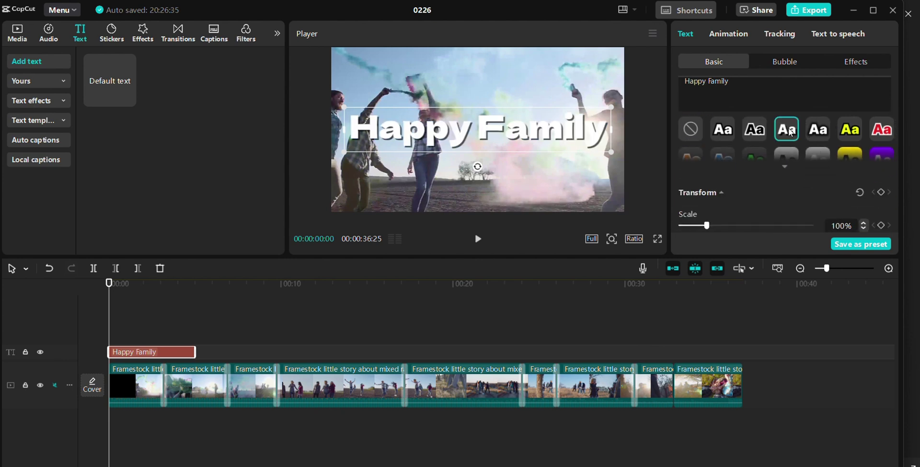
pyautogui.click(760, 134)
pyautogui.click(820, 133)
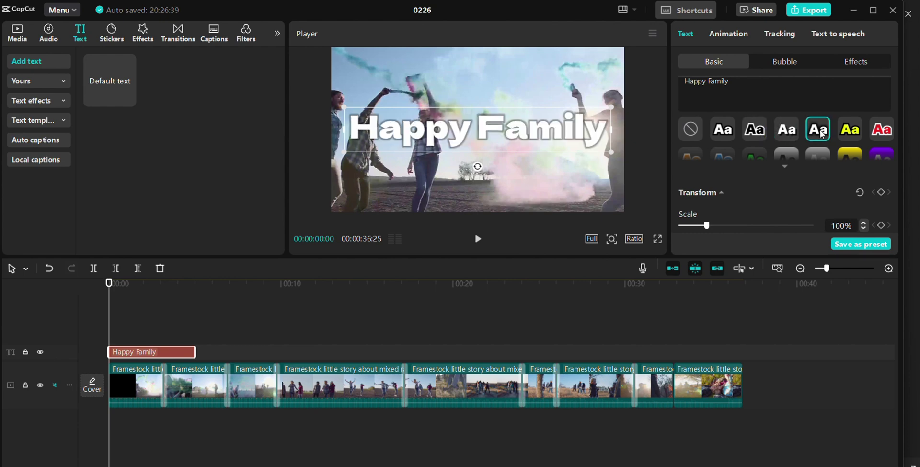
pyautogui.click(851, 136)
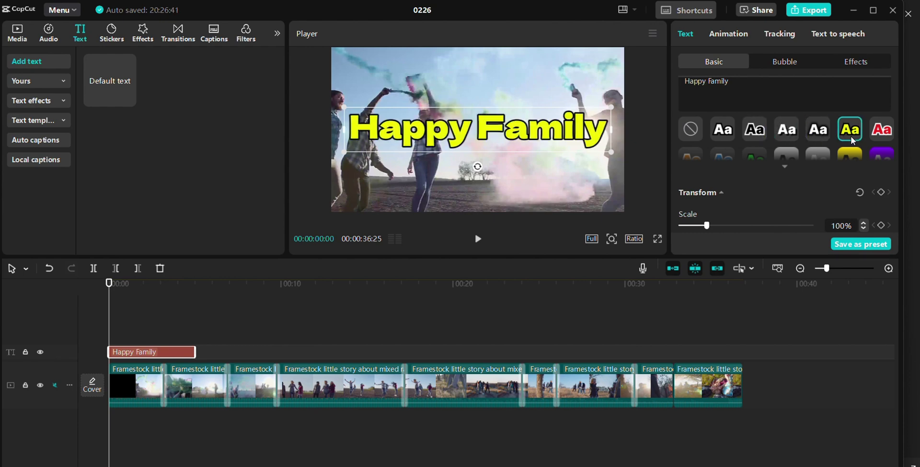
pyautogui.scroll(-1, 835, 130)
pyautogui.scroll(2, 858, 191)
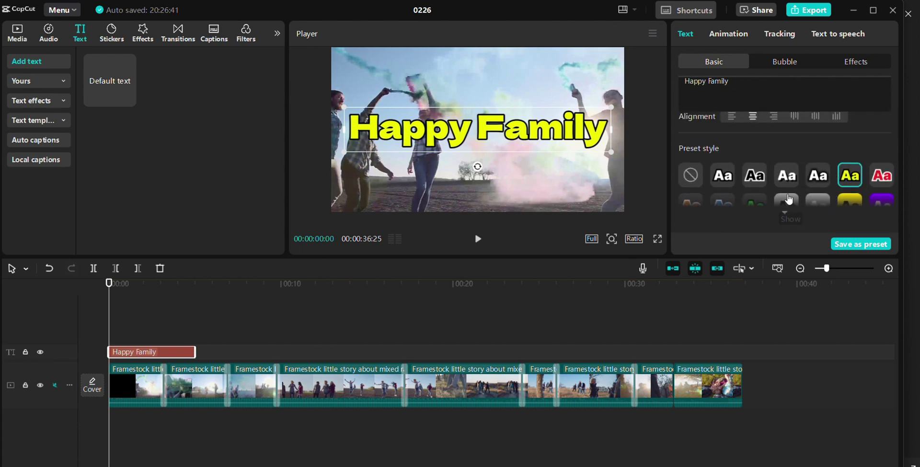
# Compare more preset styles on the Happy Family title and apply the one with black text on a translucent light background
pyautogui.click(784, 212)
pyautogui.scroll(-1, 787, 183)
pyautogui.click(786, 165)
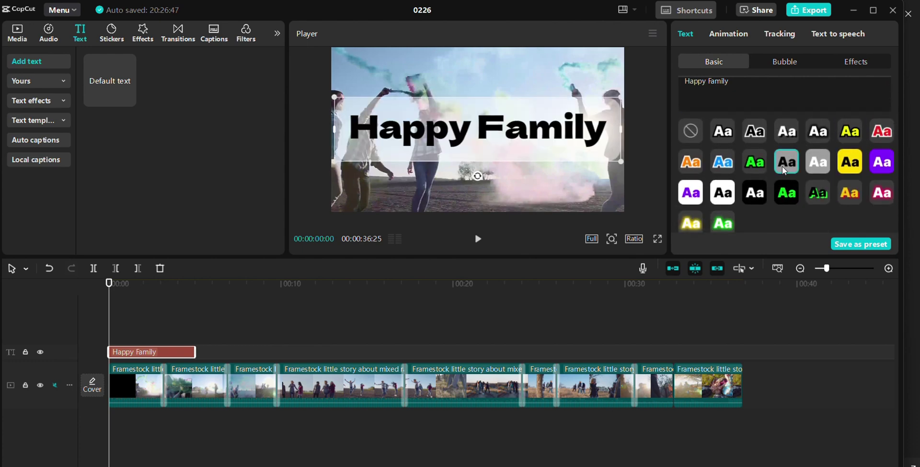
pyautogui.click(815, 166)
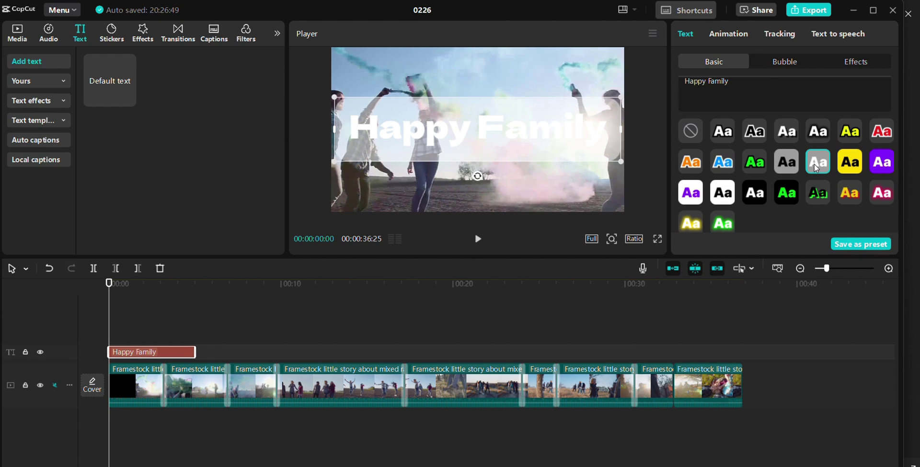
pyautogui.click(853, 164)
pyautogui.click(881, 163)
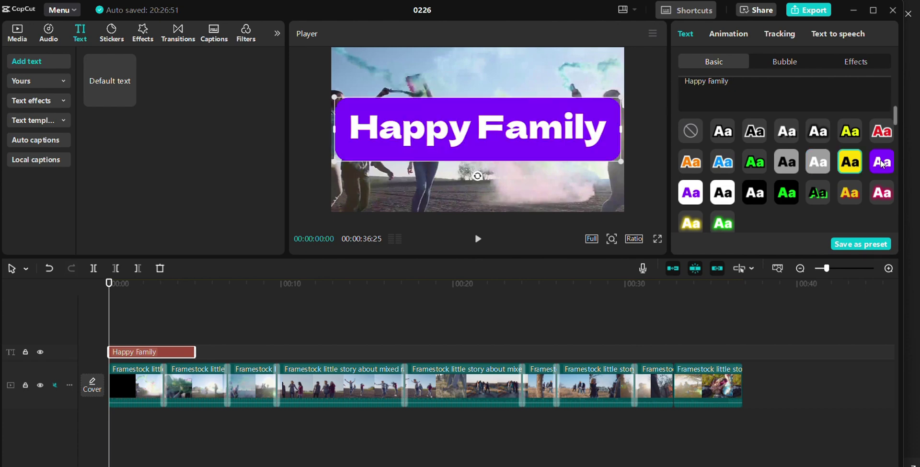
pyautogui.click(815, 195)
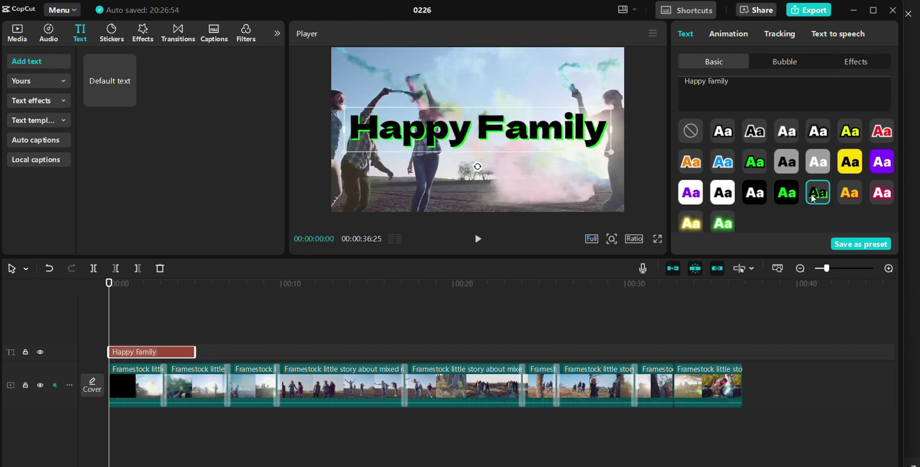
pyautogui.click(787, 163)
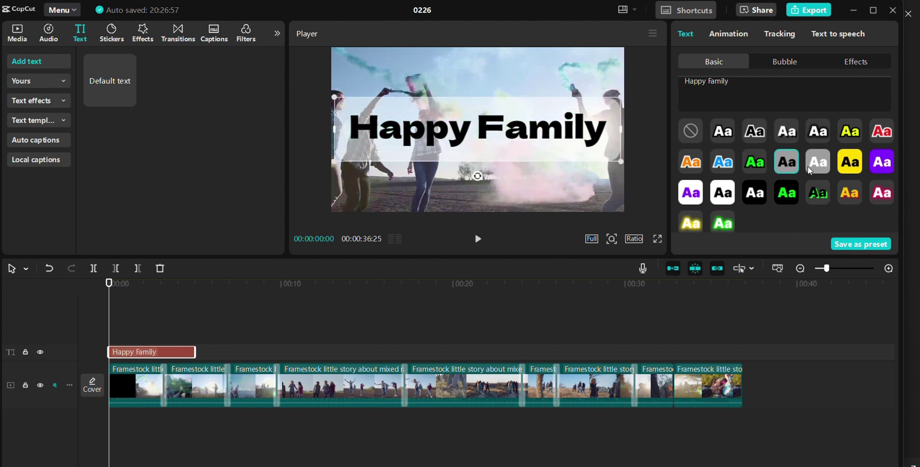
pyautogui.click(815, 168)
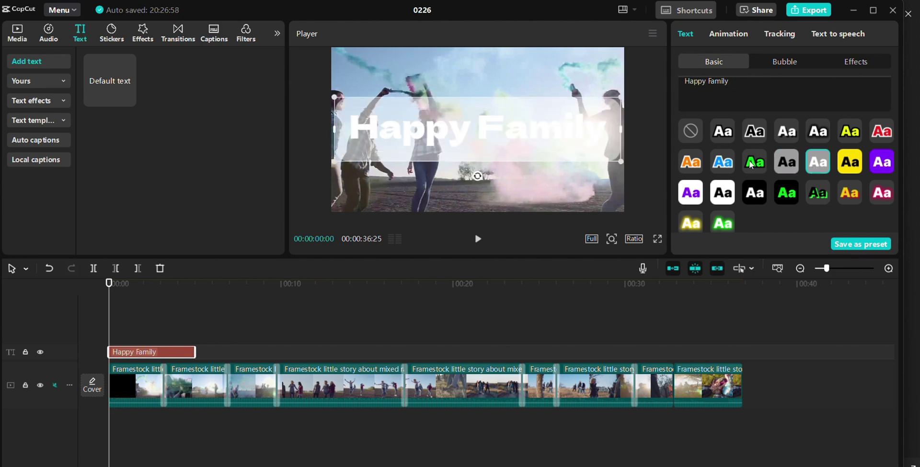
pyautogui.click(724, 197)
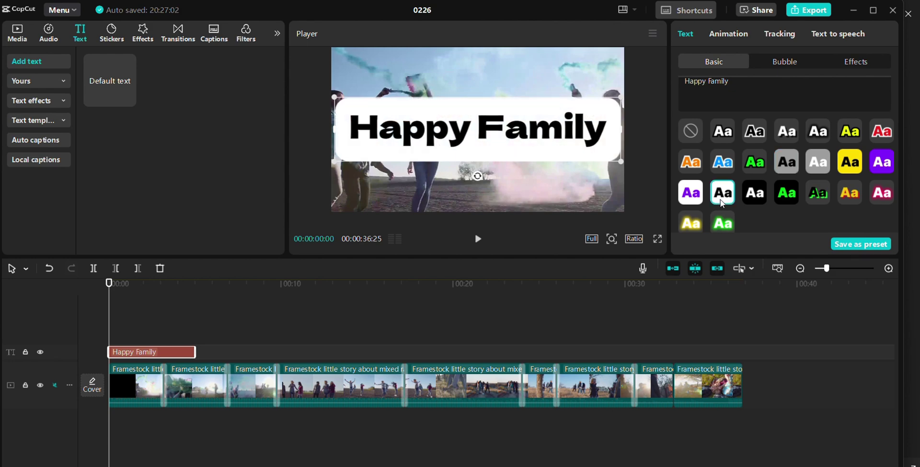
pyautogui.click(787, 162)
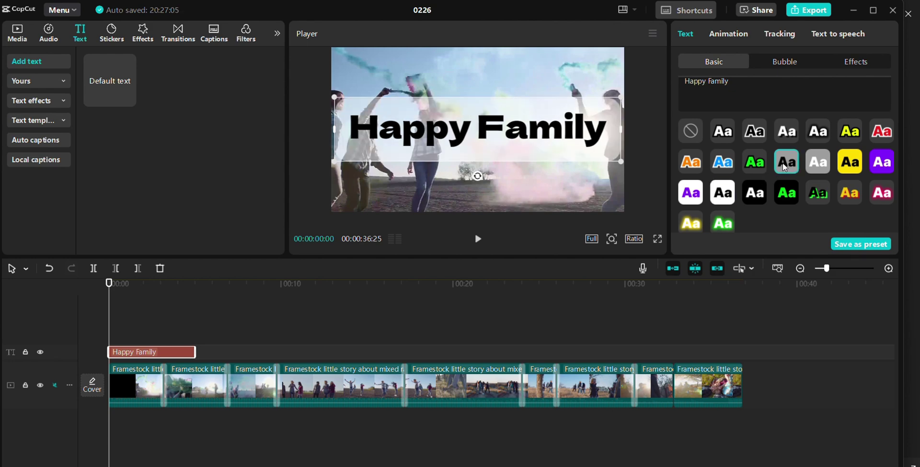
# Scale the Happy Family title down slightly and lower its blend opacity to 62%
pyautogui.scroll(-1, 731, 163)
pyautogui.scroll(-2, 732, 163)
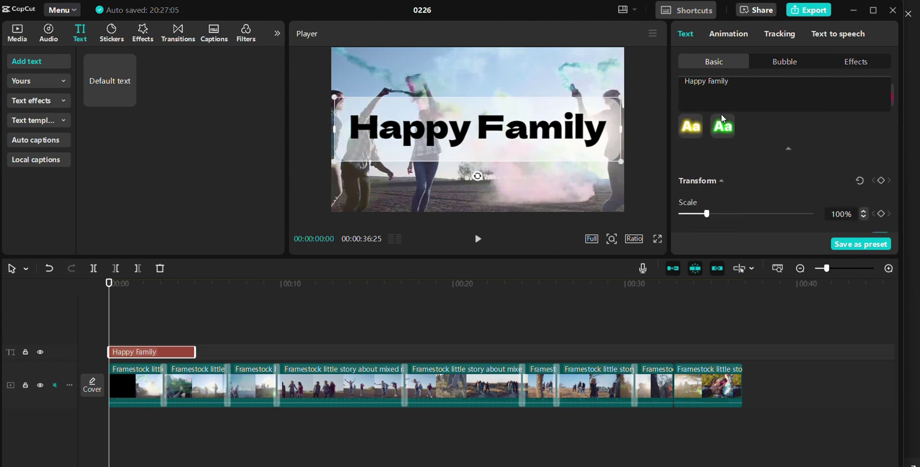
pyautogui.scroll(-1, 713, 153)
pyautogui.moveTo(706, 159); pyautogui.dragTo(703, 160)
pyautogui.scroll(-1, 766, 151)
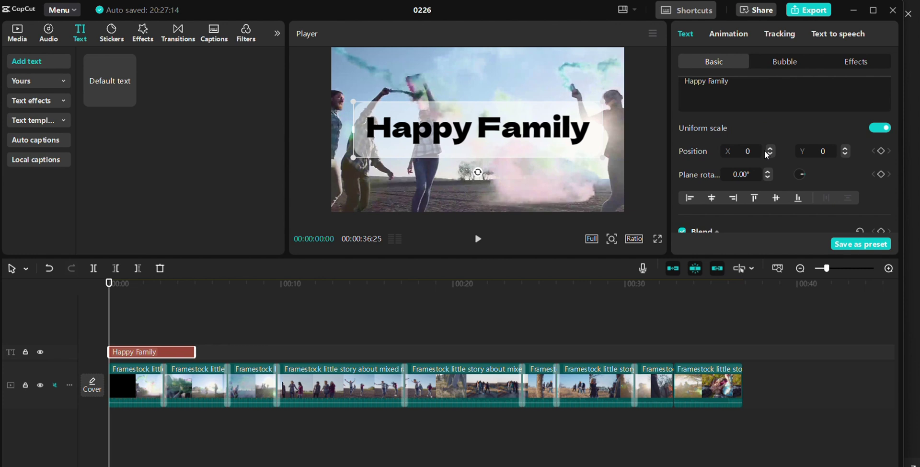
pyautogui.scroll(-2, 762, 152)
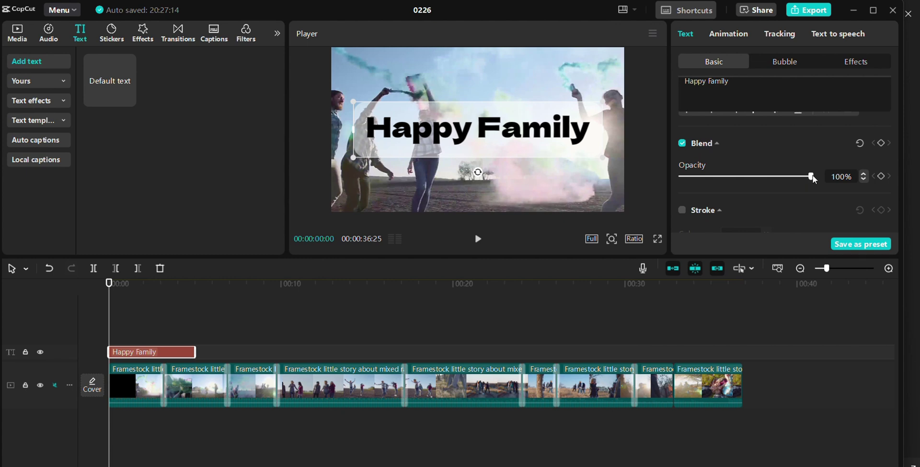
pyautogui.moveTo(812, 177); pyautogui.dragTo(761, 179)
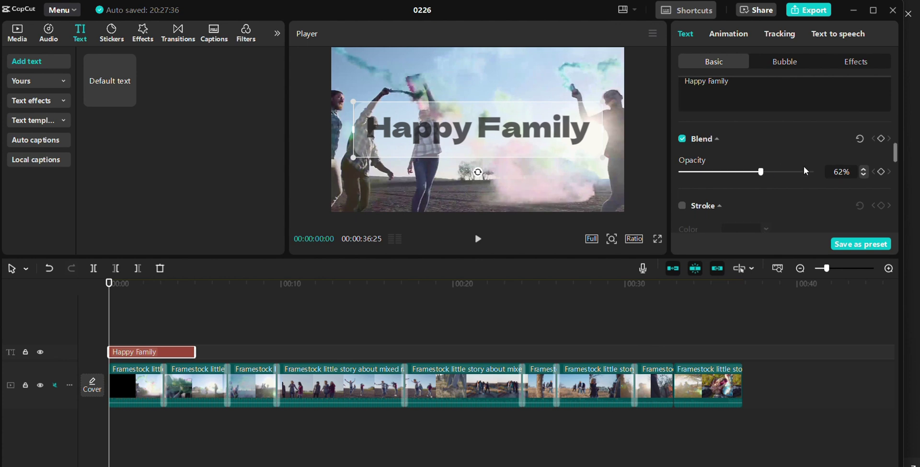
# Try a black stroke on the Happy Family title and remove it again
pyautogui.scroll(-3, 801, 166)
pyautogui.click(683, 120)
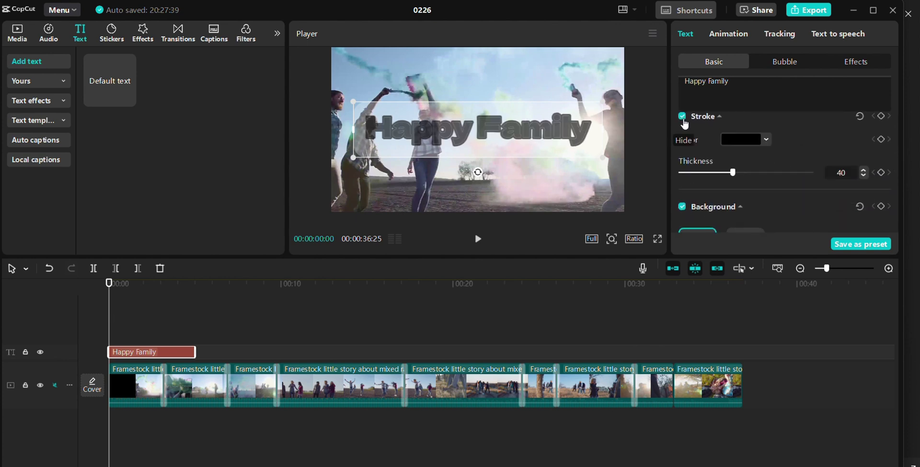
pyautogui.click(683, 119)
# Try the second background shape behind the Happy Family title and return to the first one
pyautogui.scroll(-3, 793, 133)
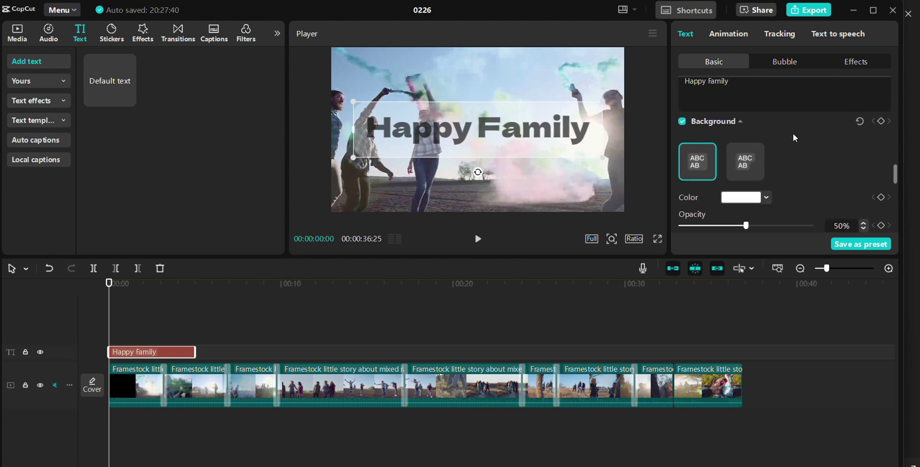
pyautogui.scroll(1, 748, 144)
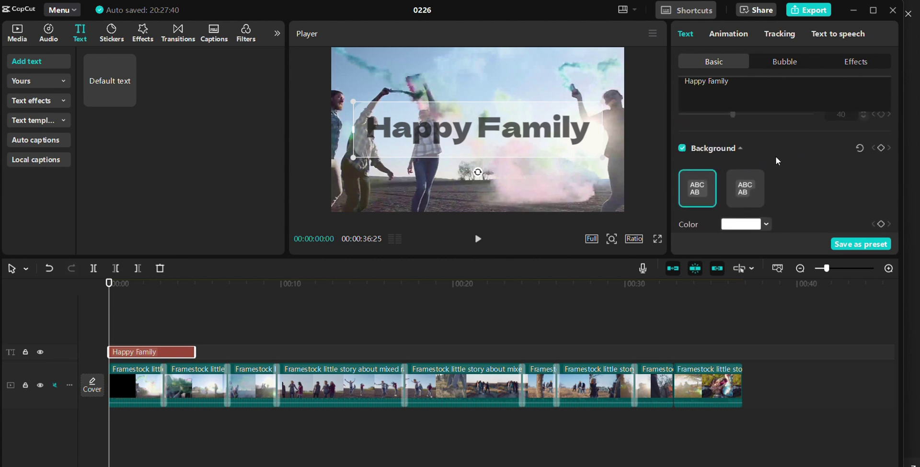
pyautogui.scroll(-2, 841, 160)
pyautogui.scroll(1, 839, 160)
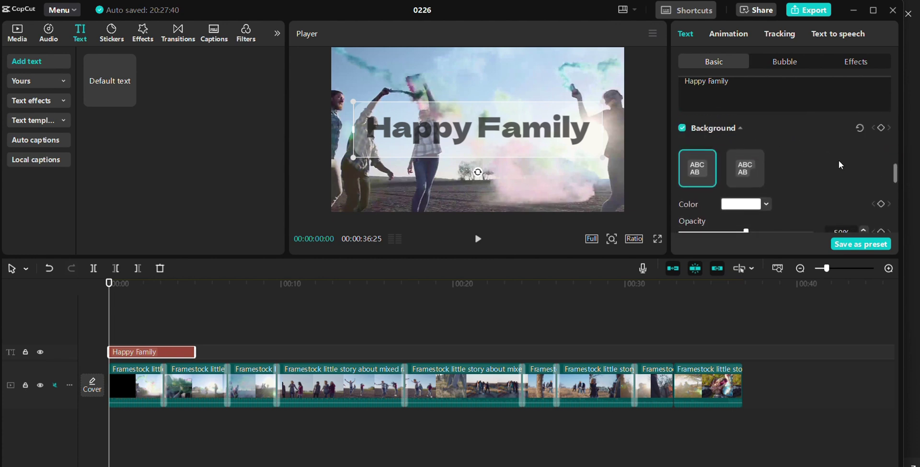
pyautogui.scroll(1, 839, 160)
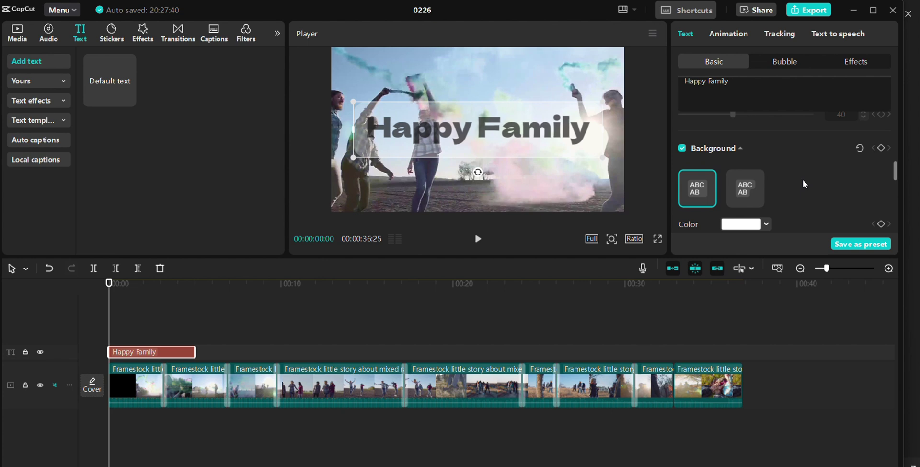
pyautogui.click(749, 191)
pyautogui.click(695, 194)
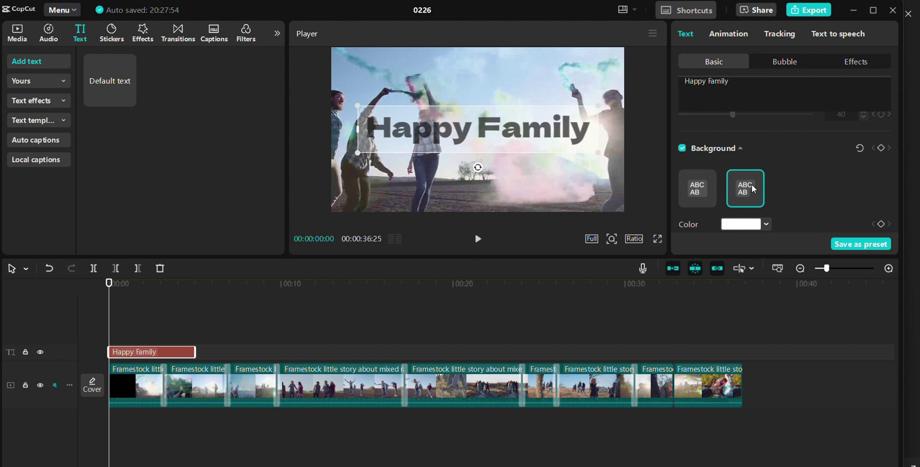
pyautogui.click(697, 191)
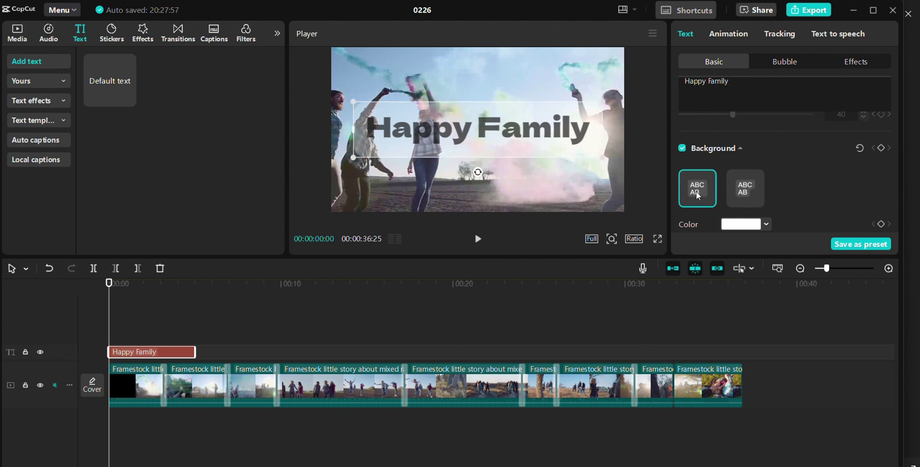
# Reduce the rounded rectangle amount of the Happy Family title's background slightly
pyautogui.scroll(-1, 846, 175)
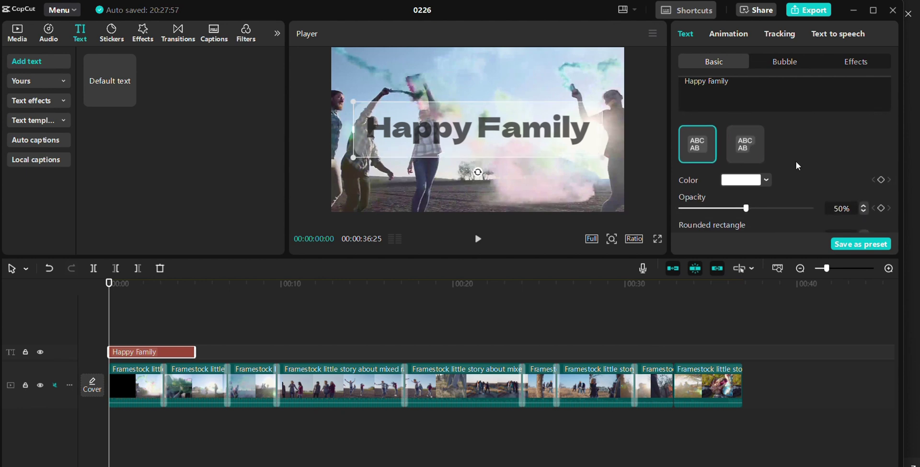
pyautogui.scroll(-1, 796, 161)
pyautogui.scroll(1, 794, 162)
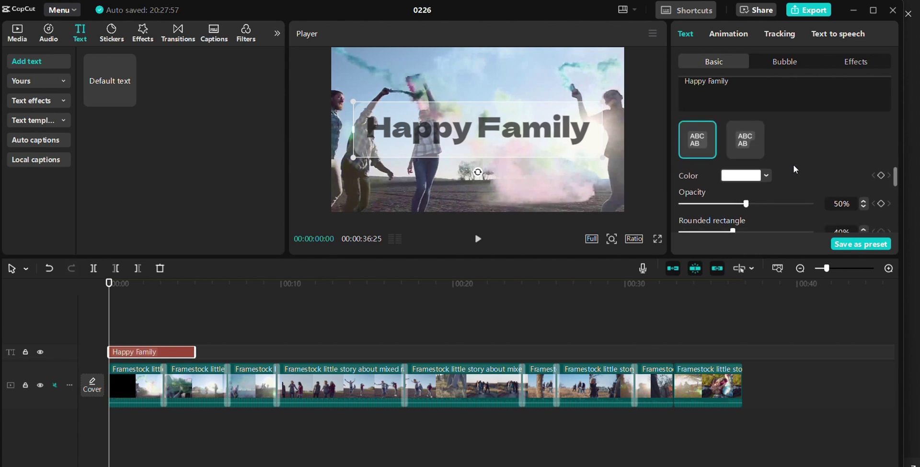
pyautogui.scroll(-2, 793, 165)
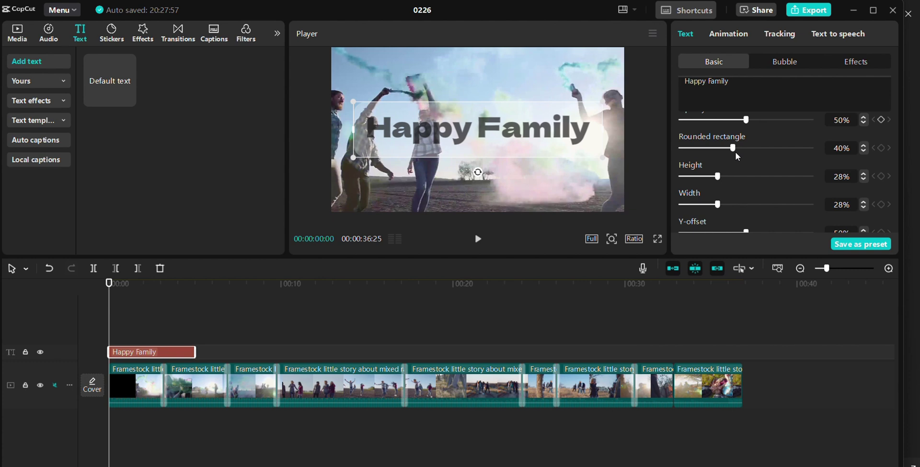
pyautogui.moveTo(737, 151)
pyautogui.mouseDown()
pyautogui.moveTo(753, 149)
pyautogui.moveTo(723, 153)
pyautogui.mouseUp()
# Try the shadow and the glow on the Happy Family title and turn both off again
pyautogui.scroll(-5, 736, 167)
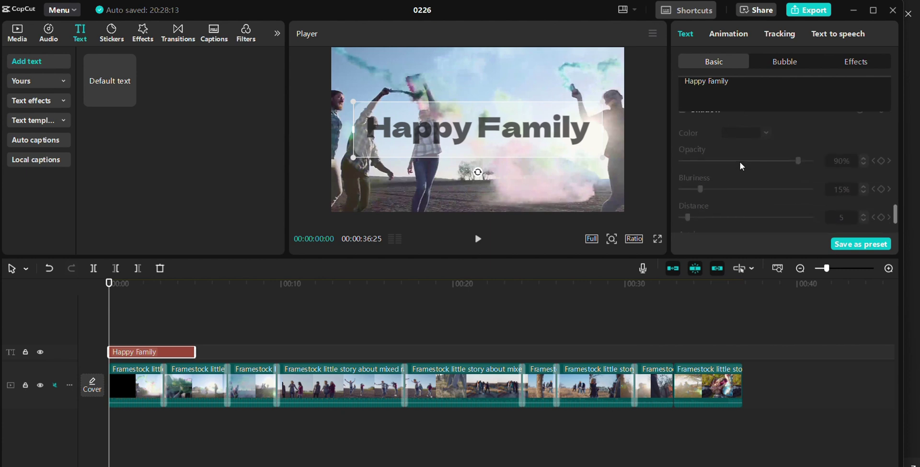
pyautogui.scroll(1, 737, 162)
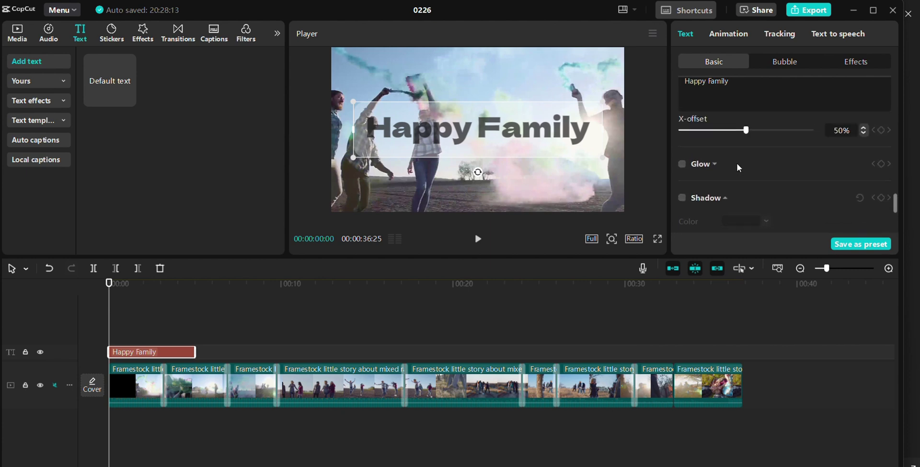
pyautogui.click(683, 200)
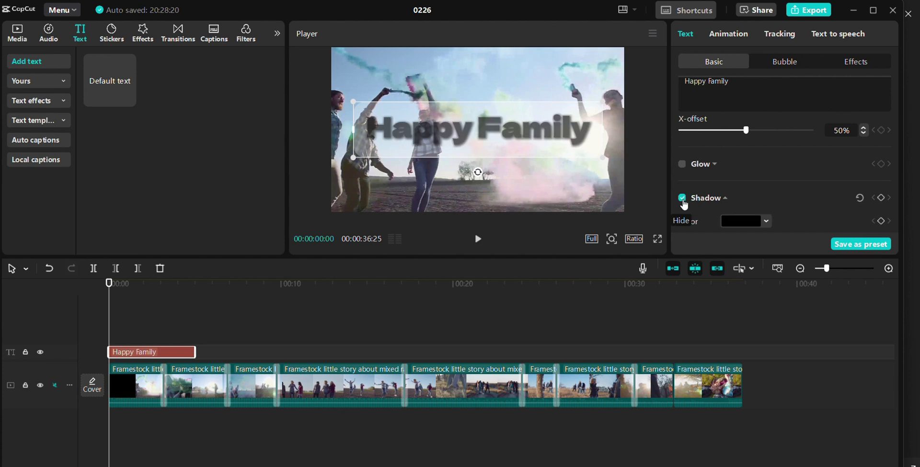
pyautogui.click(683, 199)
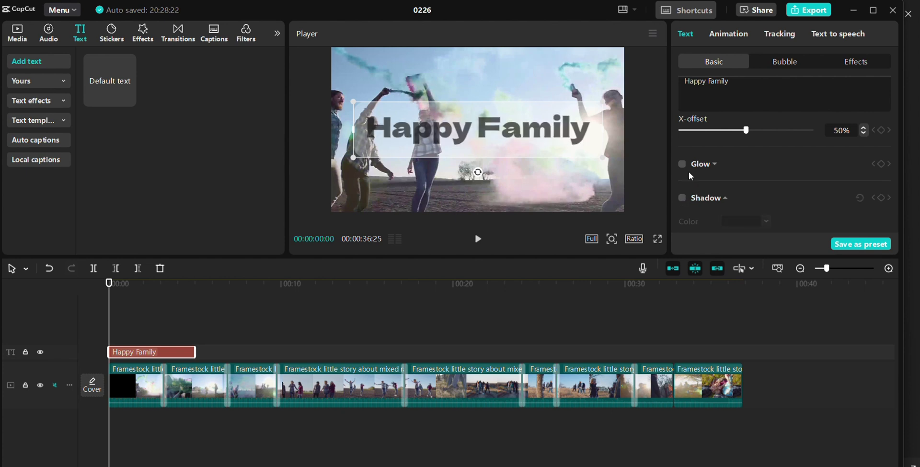
pyautogui.click(683, 164)
pyautogui.click(683, 165)
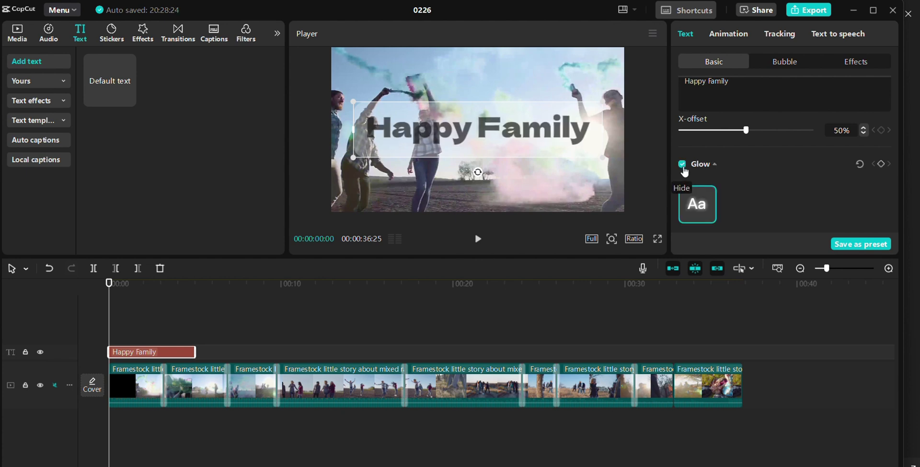
# Look through the bubble shapes and text effects available for the Happy Family title
pyautogui.scroll(-3, 792, 174)
pyautogui.scroll(5, 793, 174)
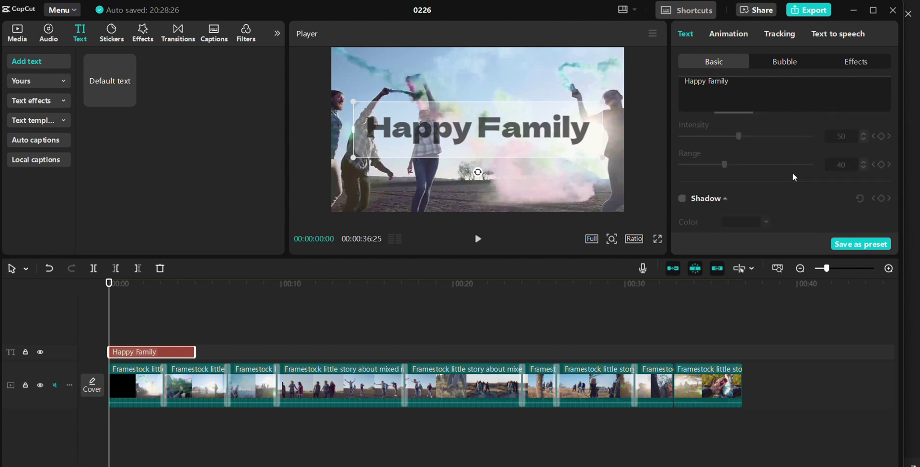
pyautogui.scroll(2, 785, 179)
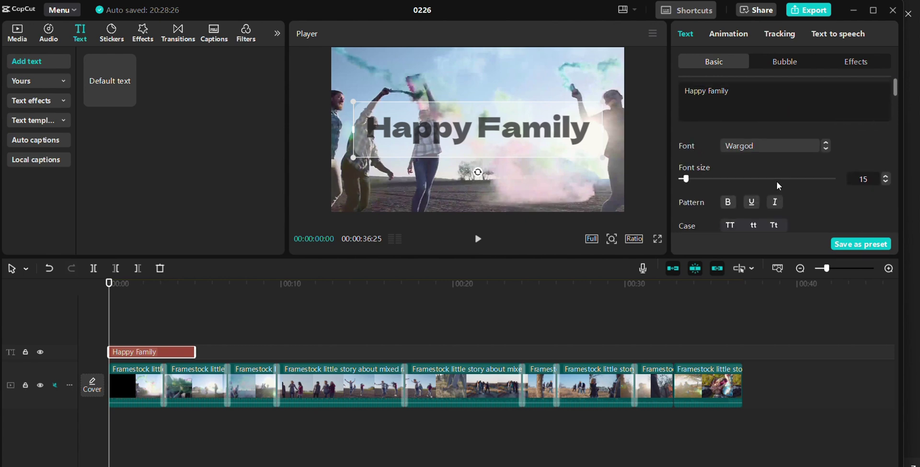
pyautogui.click(787, 64)
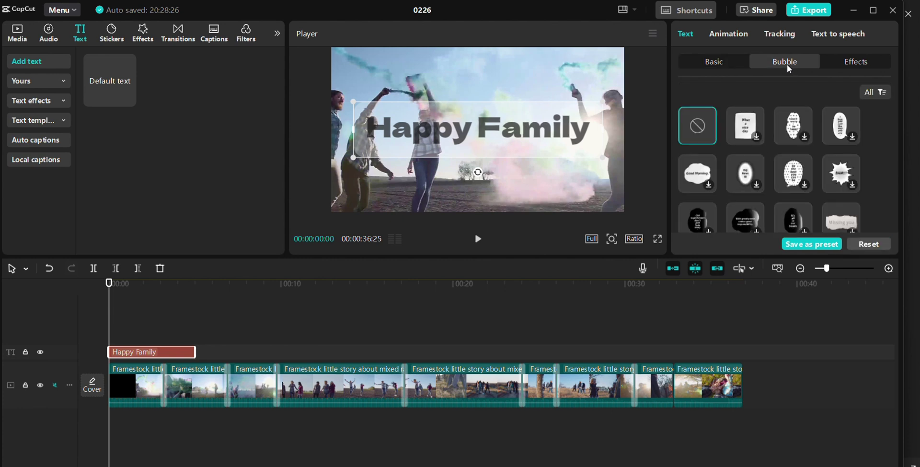
pyautogui.click(858, 64)
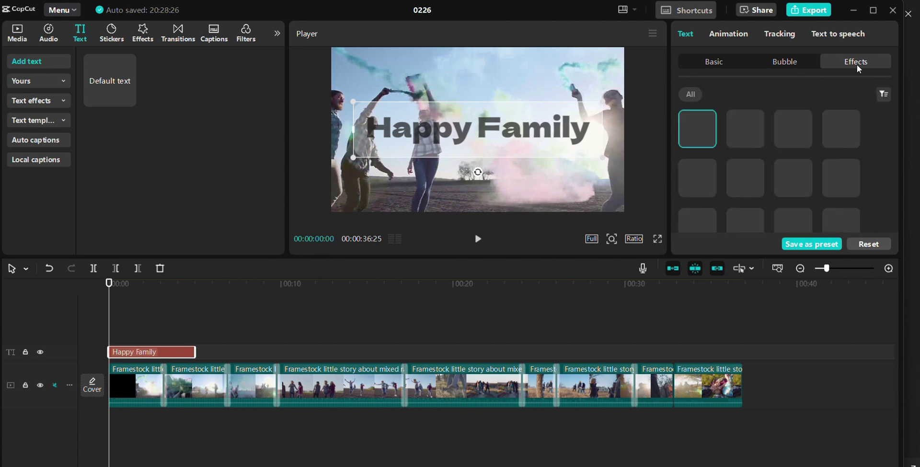
pyautogui.scroll(-2, 767, 157)
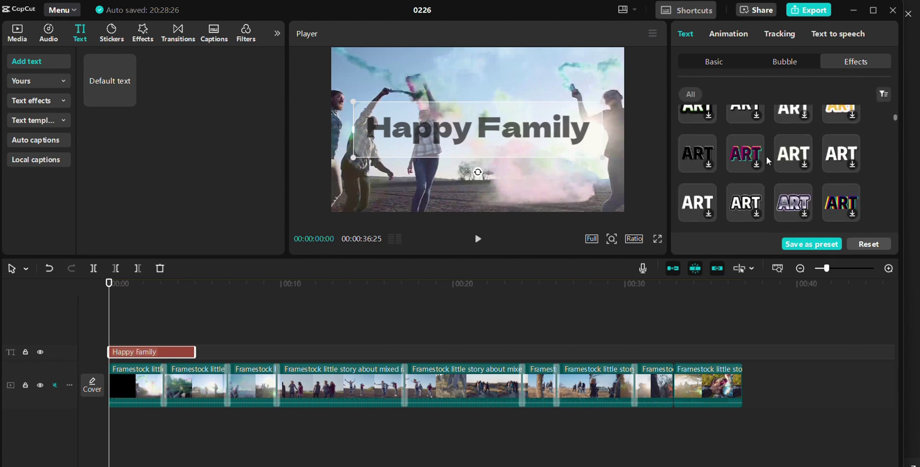
pyautogui.scroll(-5, 767, 156)
pyautogui.scroll(7, 765, 159)
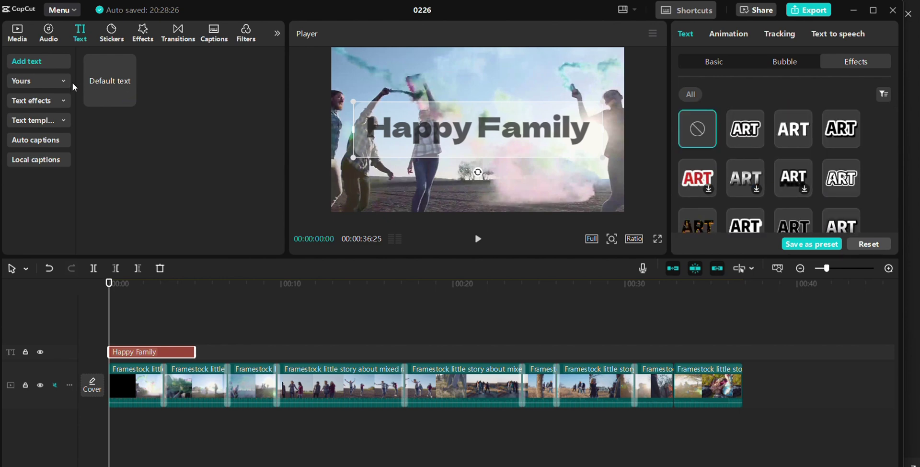
# Check the favorite text effects and browse the Trending, Basic and Luminance text effect categories
pyautogui.click(29, 80)
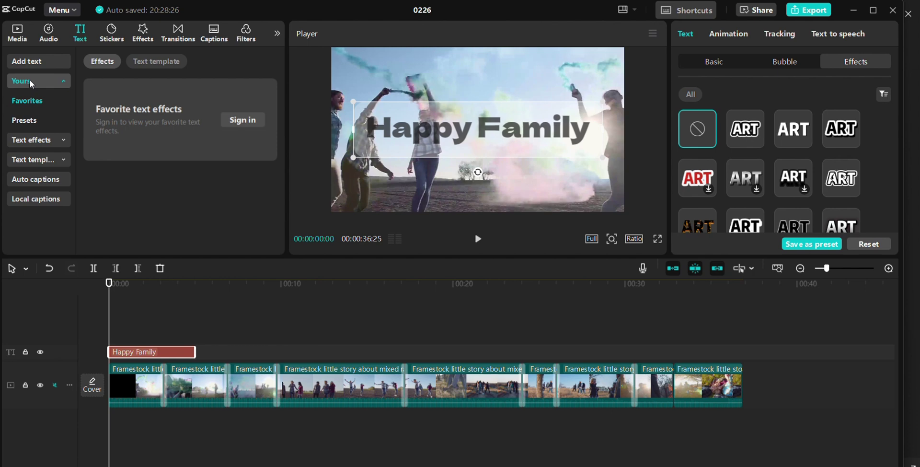
pyautogui.click(19, 140)
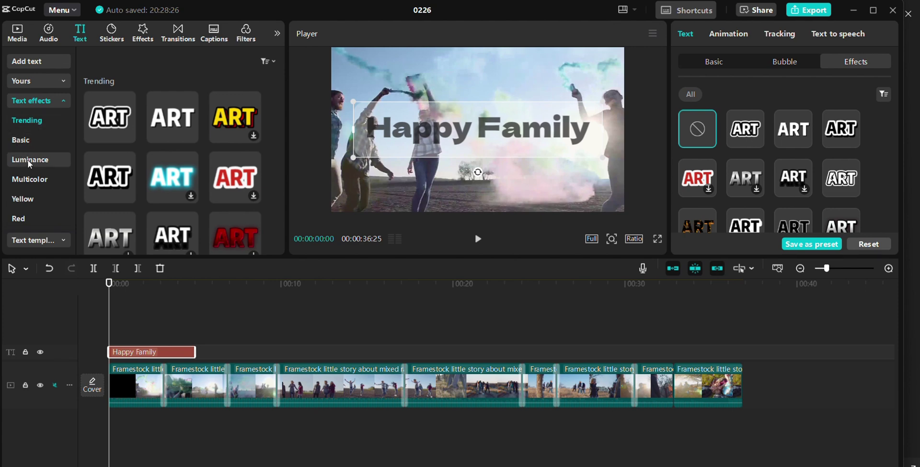
pyautogui.click(26, 140)
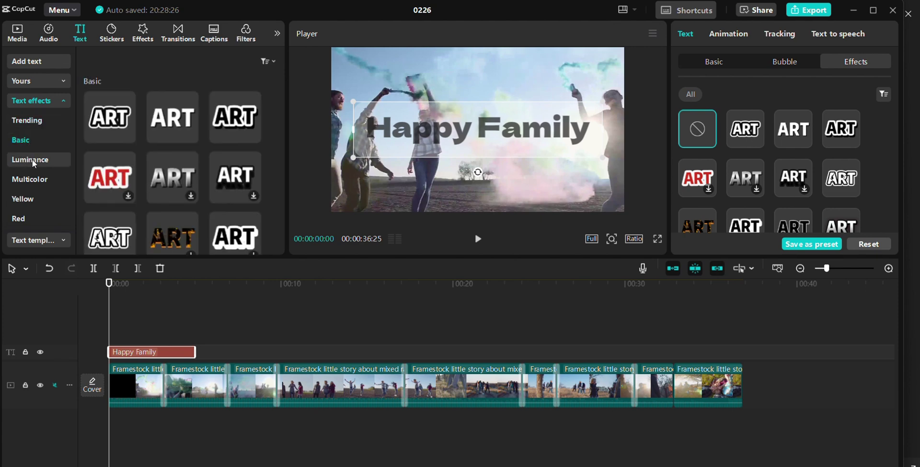
pyautogui.click(33, 159)
pyautogui.click(63, 82)
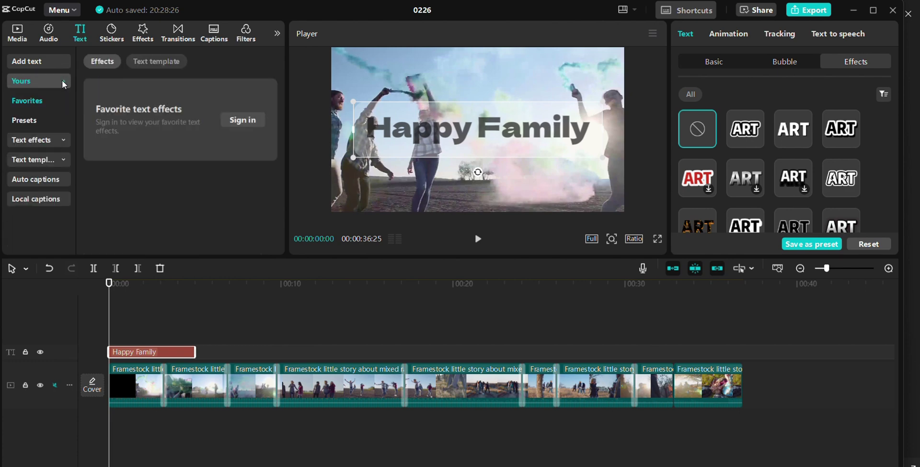
# Place the trending NEW POST! text template on the text track after the Happy Family title and preview a frame of it
pyautogui.click(33, 160)
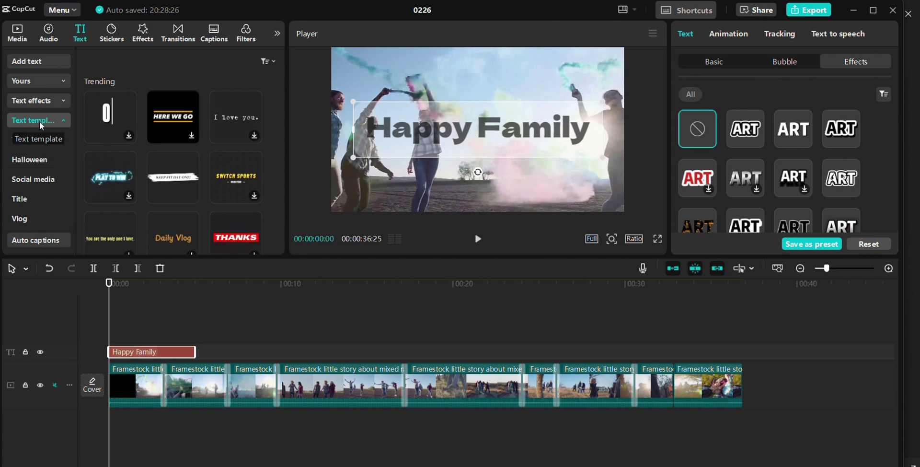
pyautogui.scroll(-2, 214, 121)
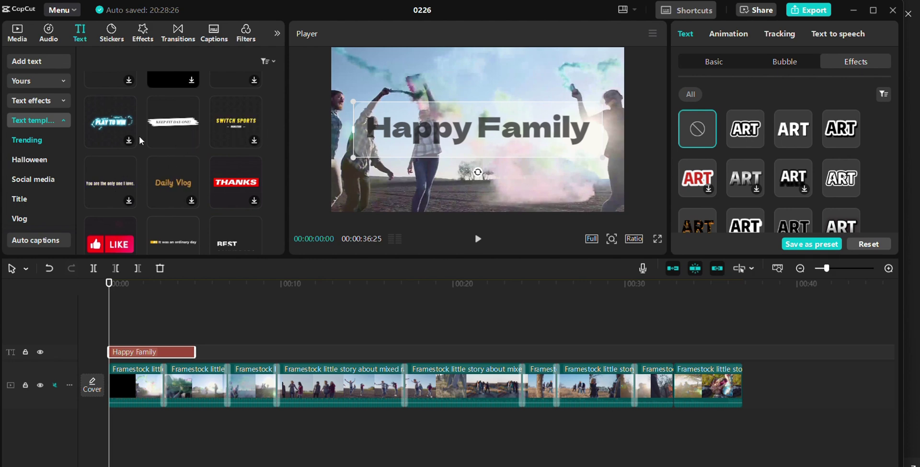
pyautogui.scroll(-3, 144, 148)
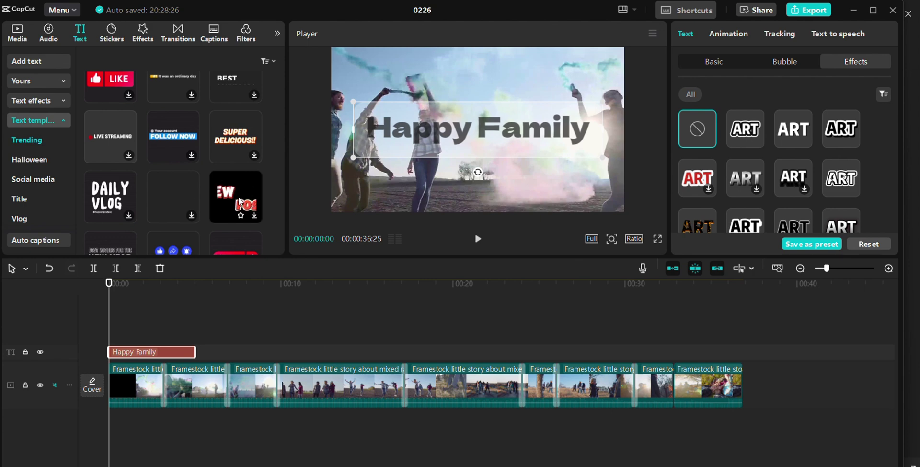
pyautogui.moveTo(237, 199); pyautogui.dragTo(211, 352)
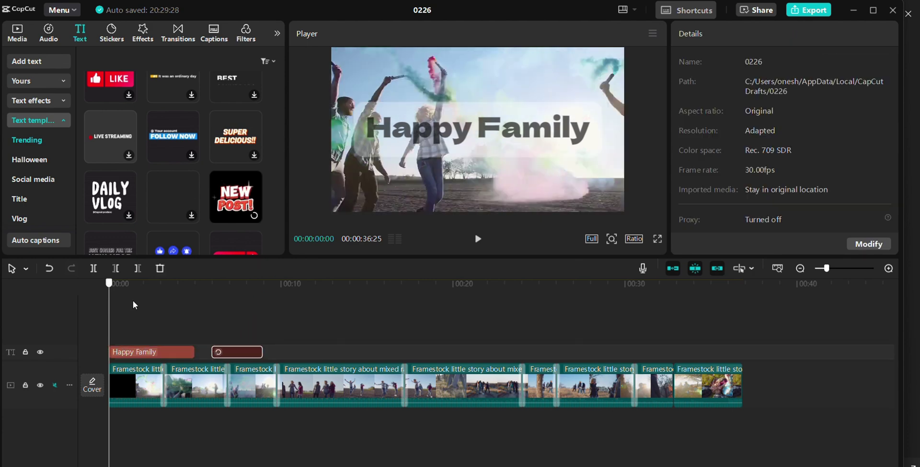
pyautogui.click(245, 316)
pyautogui.click(244, 320)
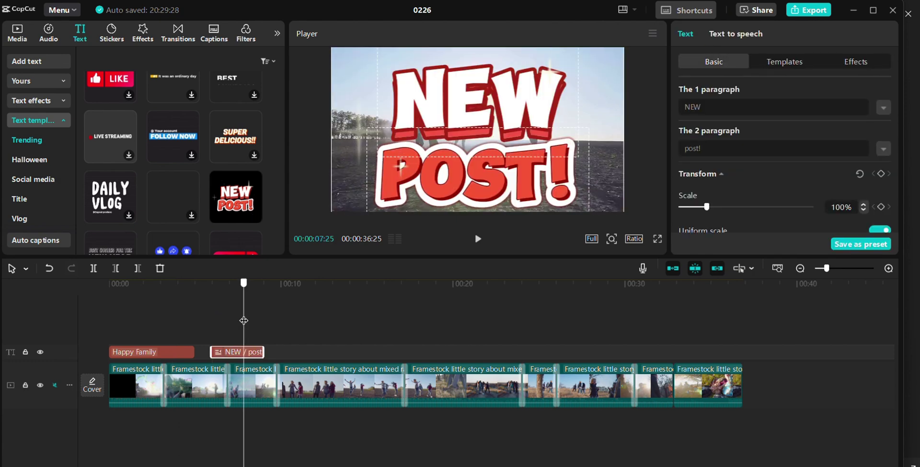
pyautogui.click(240, 322)
# Copy the wording "Happy Family" from the original title clip
pyautogui.click(148, 351)
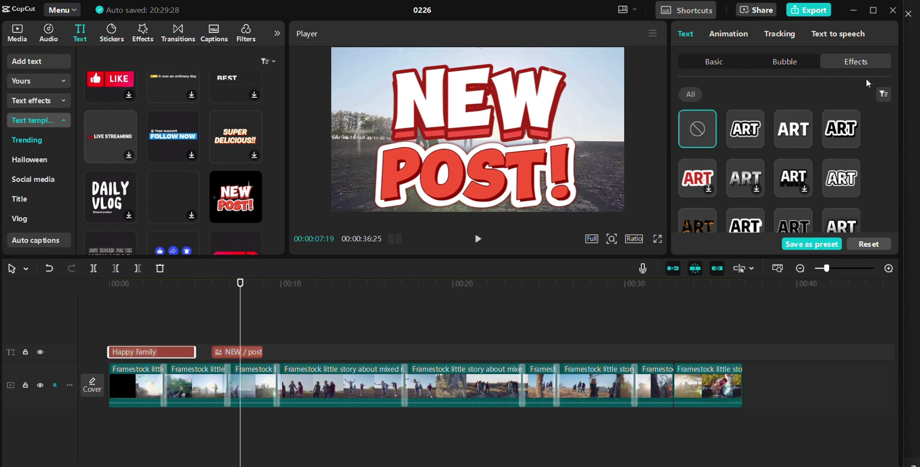
pyautogui.click(714, 61)
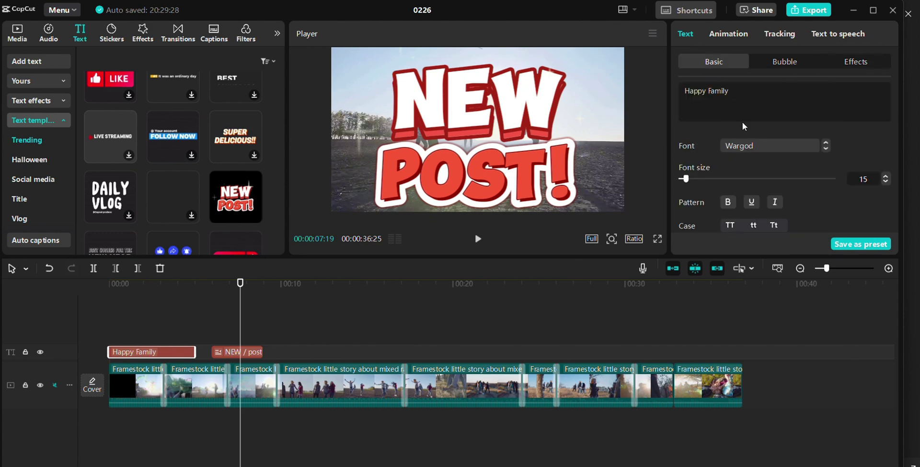
pyautogui.tripleClick(738, 97)
pyautogui.hotkey('ctrl', 'c')
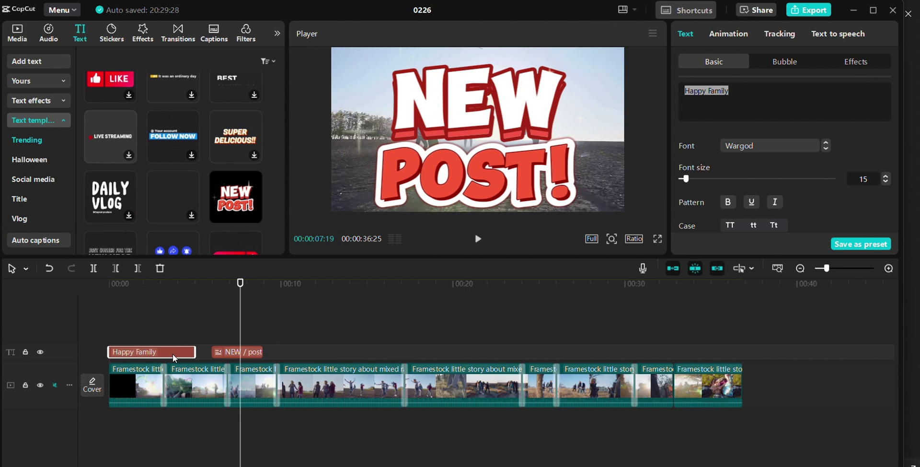
# Delete the original Happy Family title and extend the NEW POST! template back to the start of the timeline
pyautogui.press('Delete')
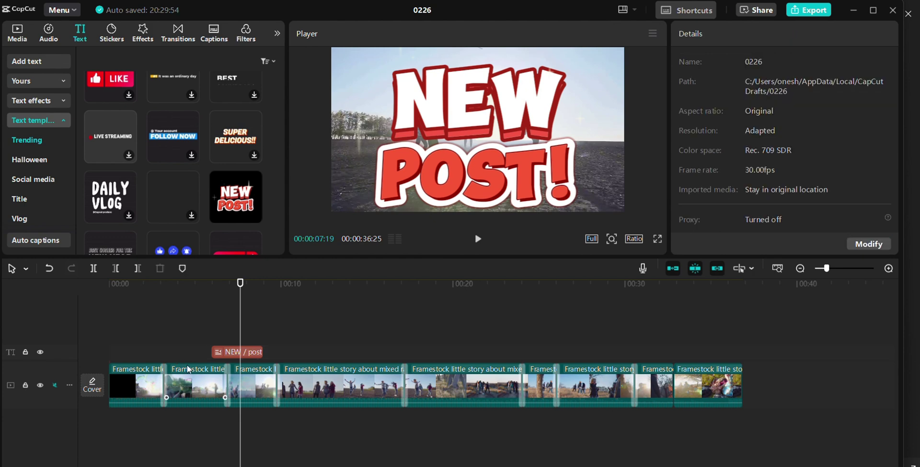
pyautogui.moveTo(215, 352); pyautogui.dragTo(216, 352)
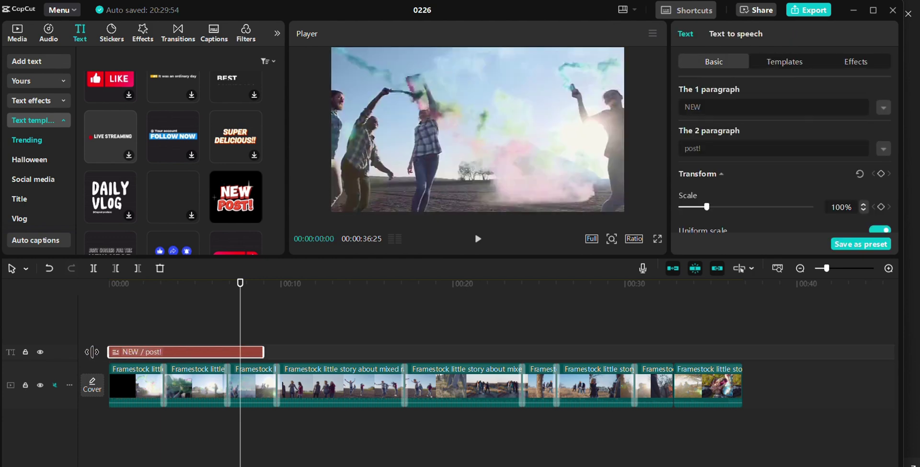
pyautogui.moveTo(241, 315); pyautogui.dragTo(179, 321)
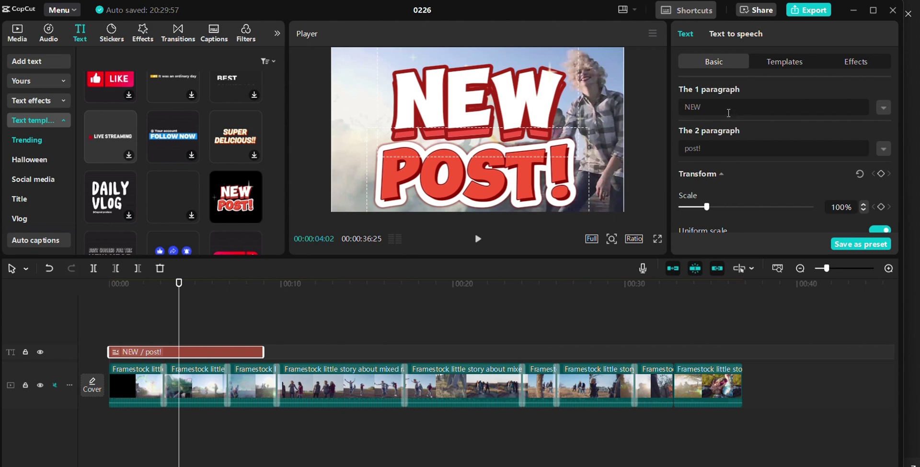
# Replace the template's first paragraph with "Happy" and its second paragraph with "Family"
pyautogui.click(711, 105)
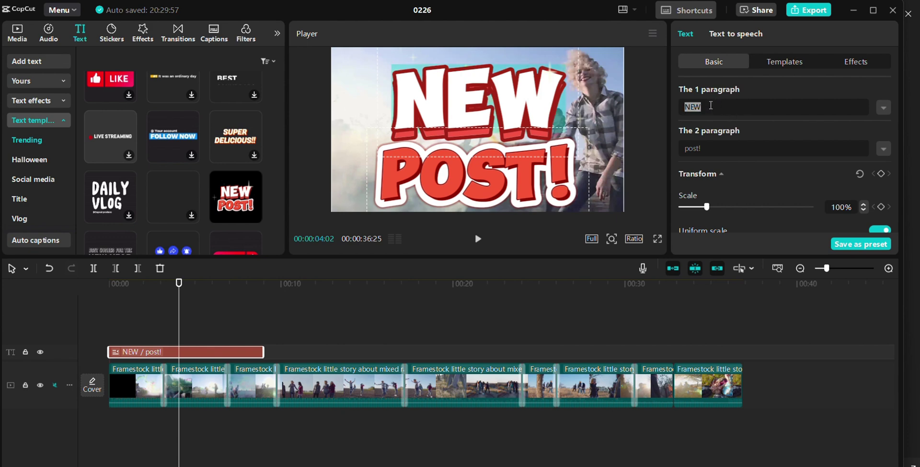
pyautogui.hotkey('ctrl', 'v')
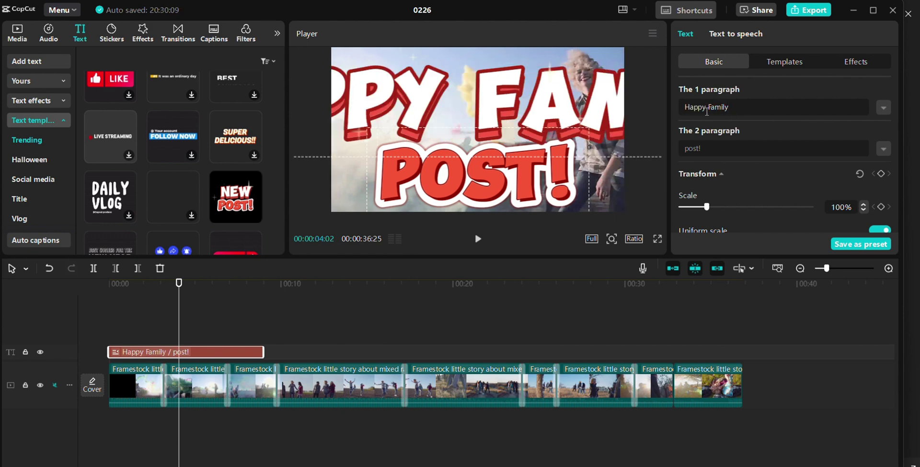
pyautogui.moveTo(707, 110); pyautogui.dragTo(771, 104)
pyautogui.hotkey('ctrl', 'c')
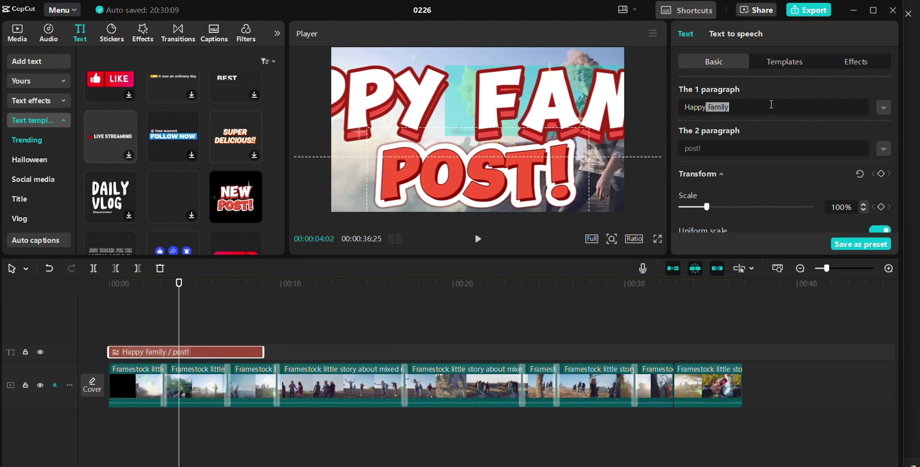
pyautogui.press('BackSpace')
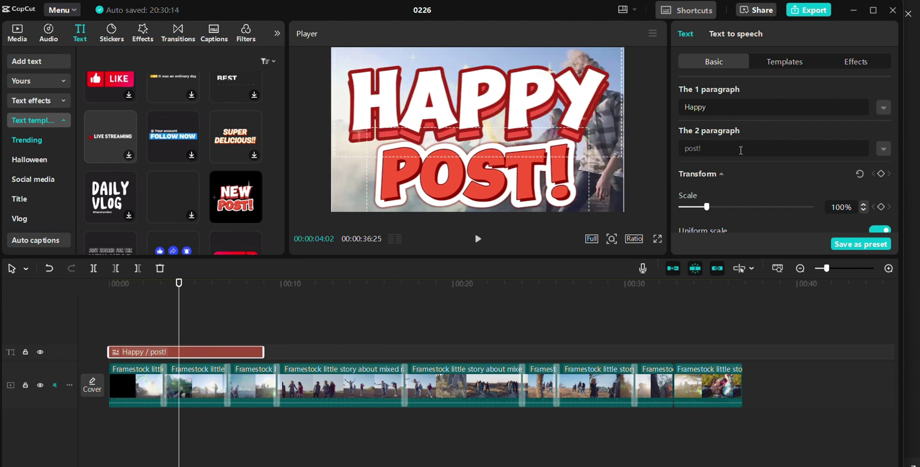
pyautogui.click(718, 149)
pyautogui.hotkey('ctrl', 'a')
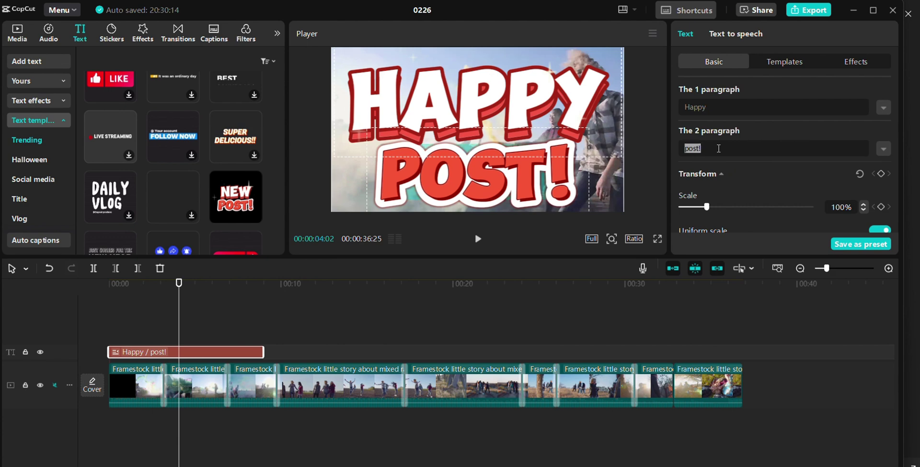
pyautogui.hotkey('ctrl', 'v')
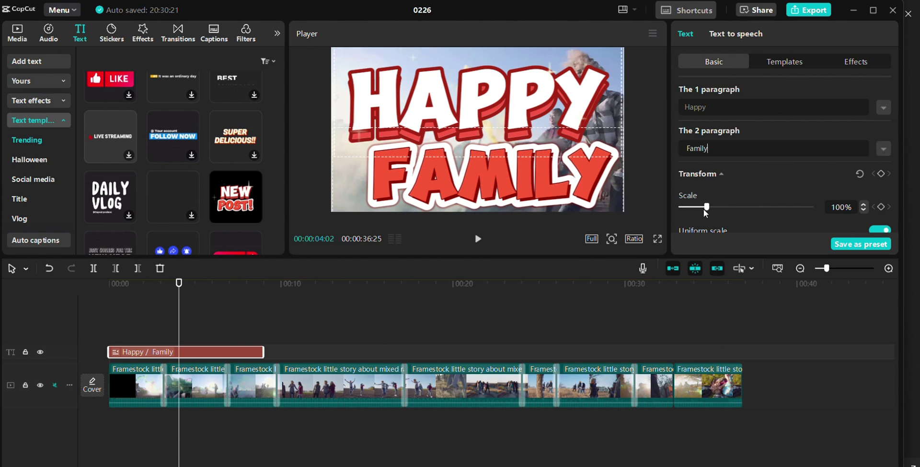
# Scale the Happy / Family template to 64% and trim its end back to just inside the second video clip
pyautogui.moveTo(705, 208); pyautogui.dragTo(698, 209)
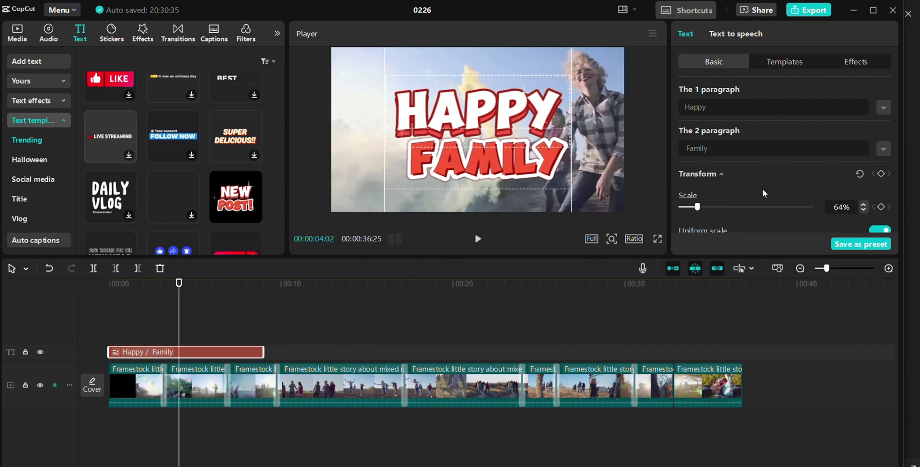
pyautogui.scroll(-2, 763, 189)
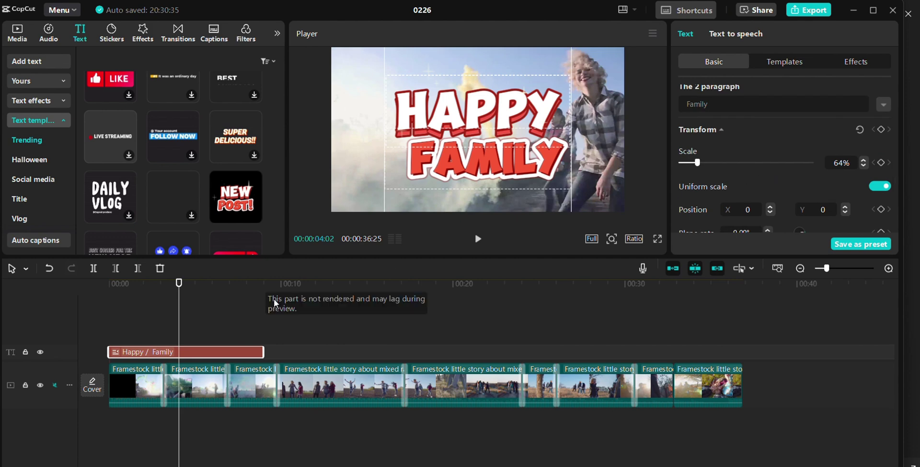
pyautogui.moveTo(263, 351); pyautogui.dragTo(206, 353)
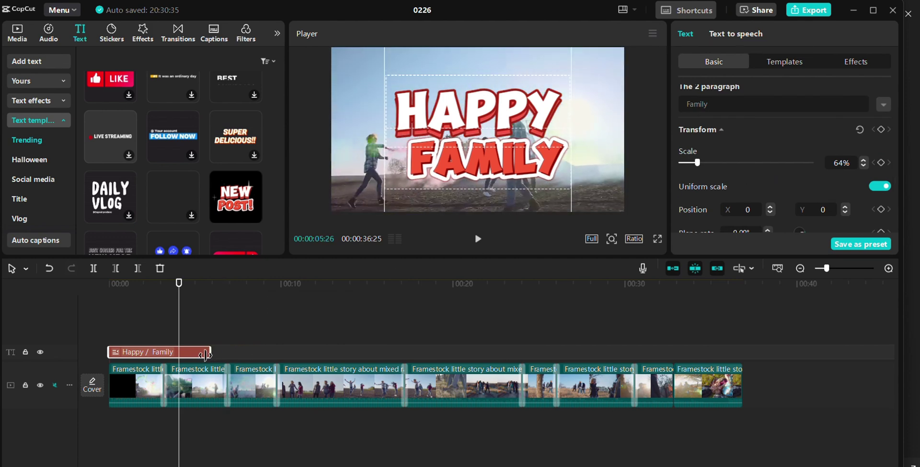
pyautogui.moveTo(179, 293); pyautogui.dragTo(102, 295)
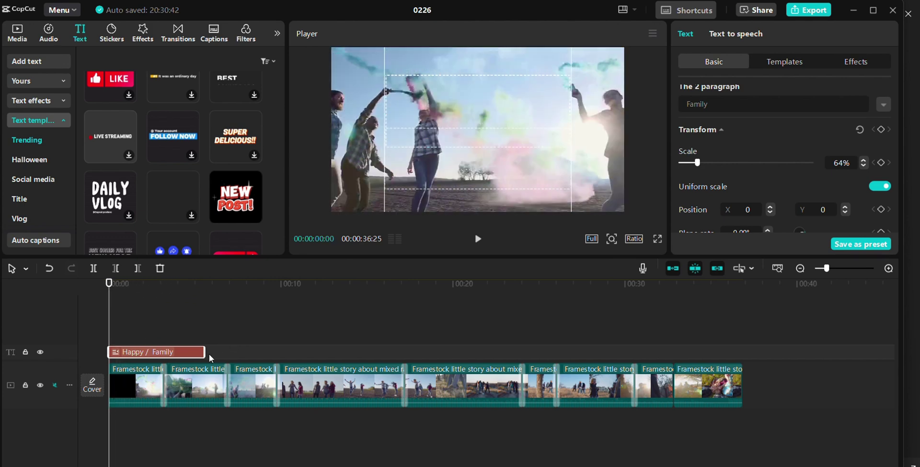
pyautogui.moveTo(205, 352); pyautogui.dragTo(181, 351)
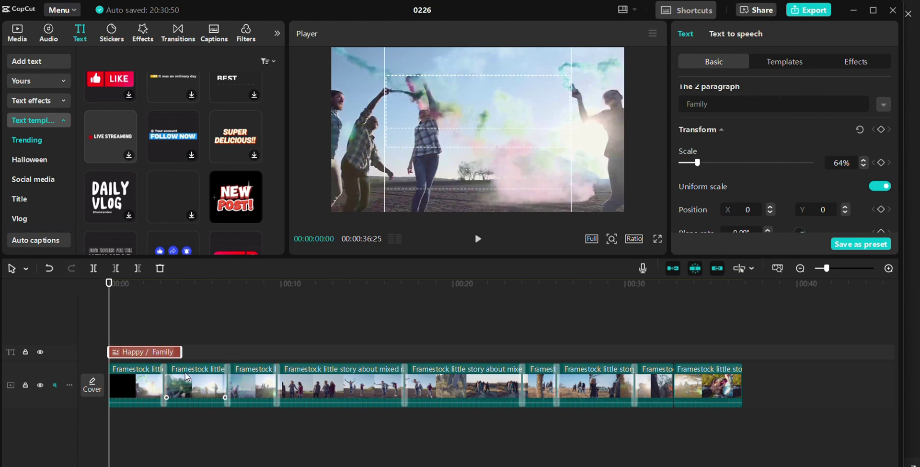
# Play the video from the beginning to check the animated title, and return the playhead to the start
pyautogui.press('space')
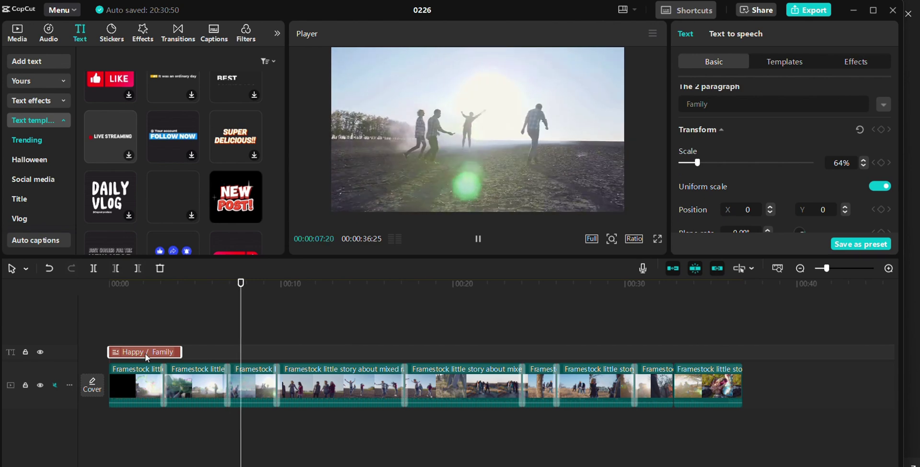
pyautogui.click(168, 304)
pyautogui.click(82, 304)
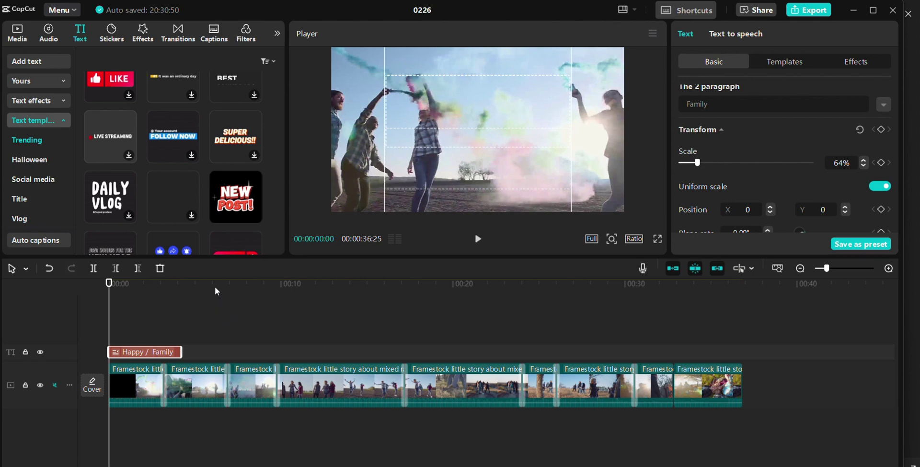
# Browse the trending text templates and place the Explode template on the text track just after the Happy / Family title
pyautogui.scroll(-3, 168, 177)
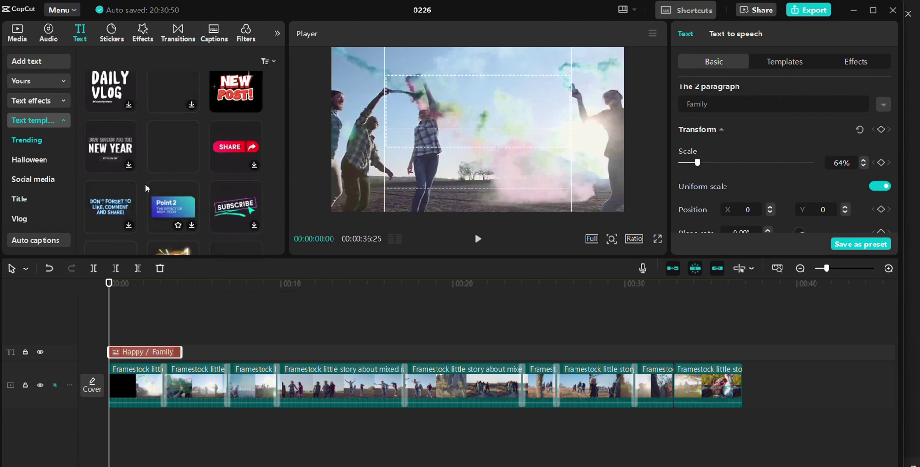
pyautogui.scroll(-2, 162, 131)
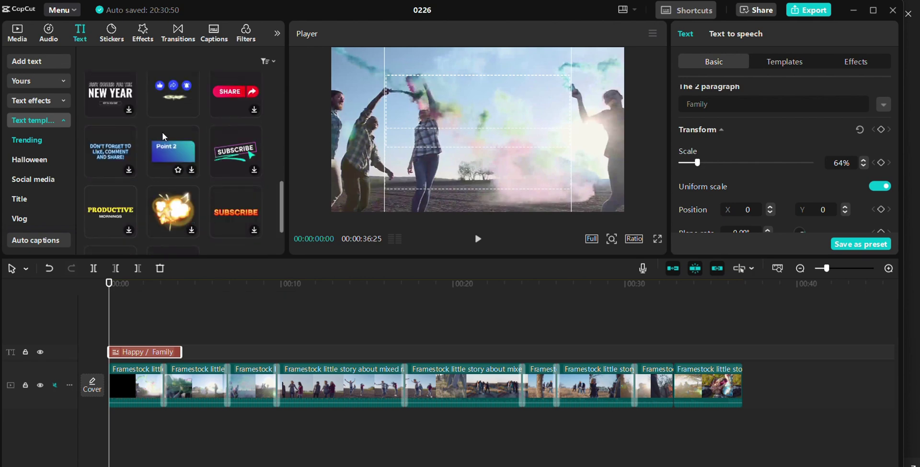
pyautogui.scroll(-2, 162, 131)
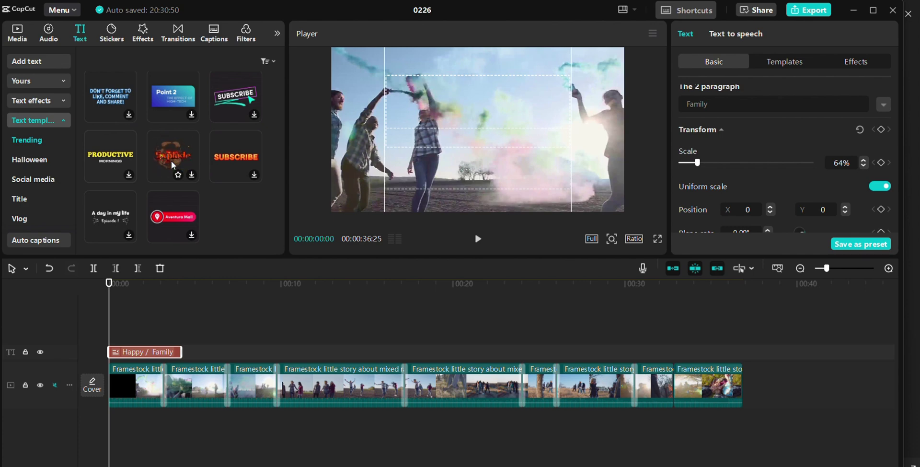
pyautogui.moveTo(171, 152); pyautogui.dragTo(193, 350)
pyautogui.click(158, 351)
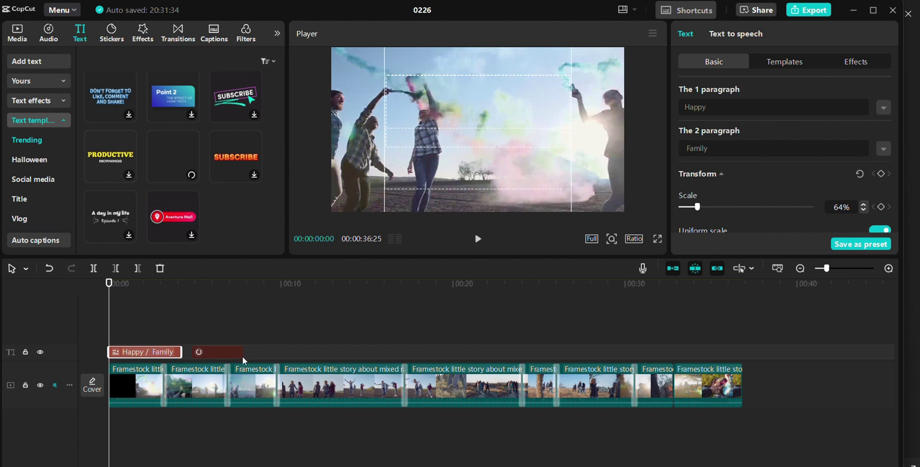
pyautogui.click(157, 353)
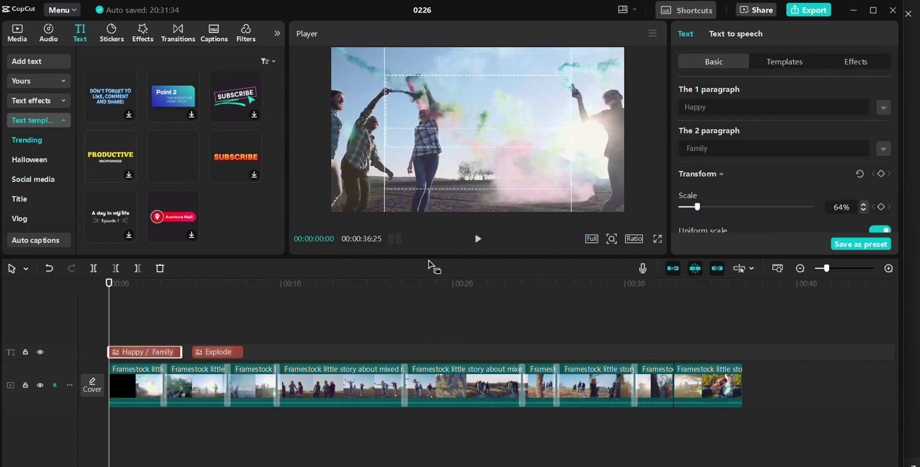
# Extend the end of the Explode template to just past the 10-second mark
pyautogui.click(223, 353)
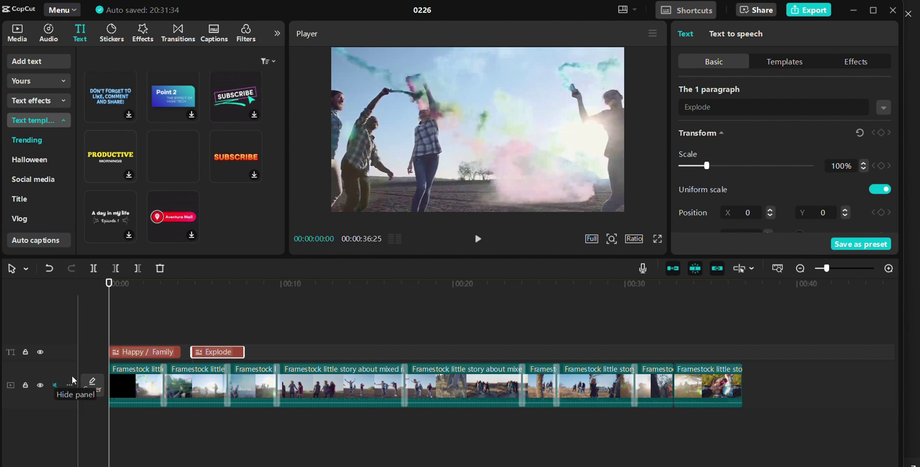
pyautogui.click(143, 352)
pyautogui.click(722, 105)
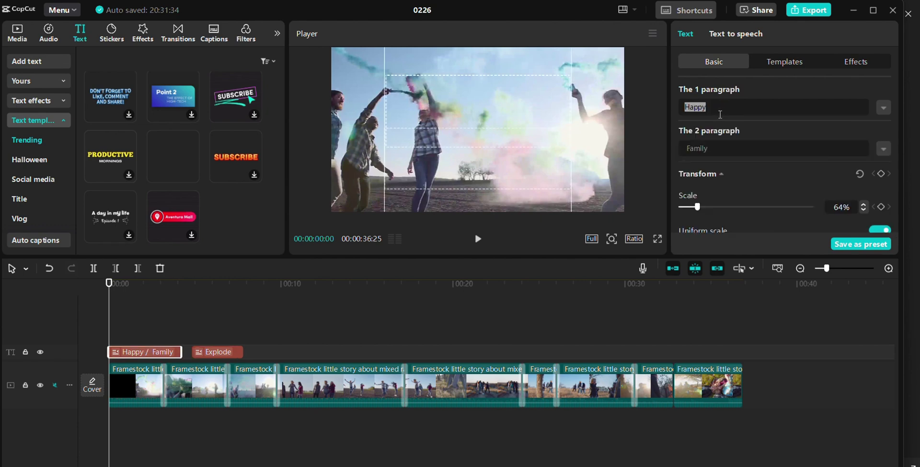
pyautogui.click(205, 355)
pyautogui.moveTo(243, 351); pyautogui.dragTo(296, 351)
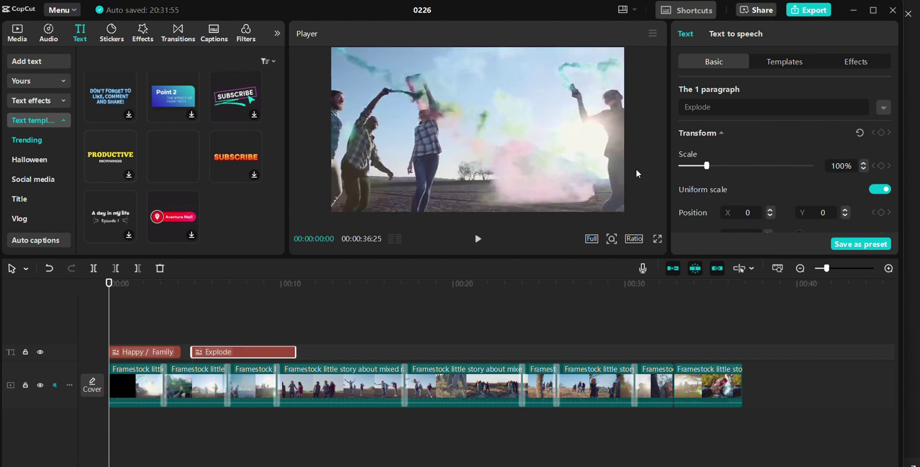
# Move the playhead to 00:00:08:06 and replace the Explode template's text with "Happy"
pyautogui.click(749, 101)
pyautogui.click(181, 312)
pyautogui.moveTo(187, 312); pyautogui.dragTo(249, 307)
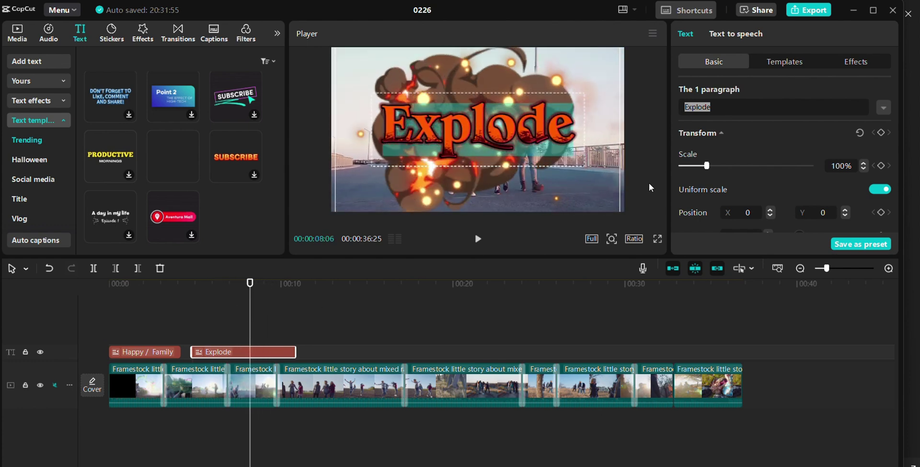
pyautogui.scroll(-2, 754, 151)
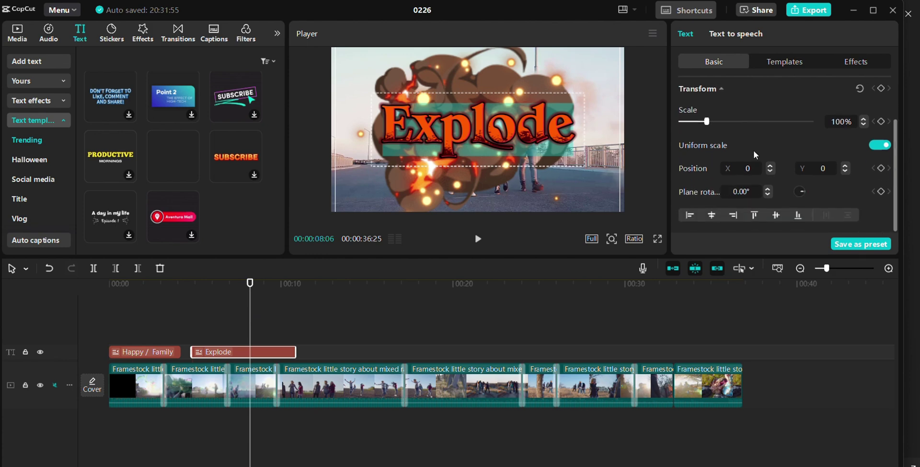
pyautogui.scroll(2, 750, 159)
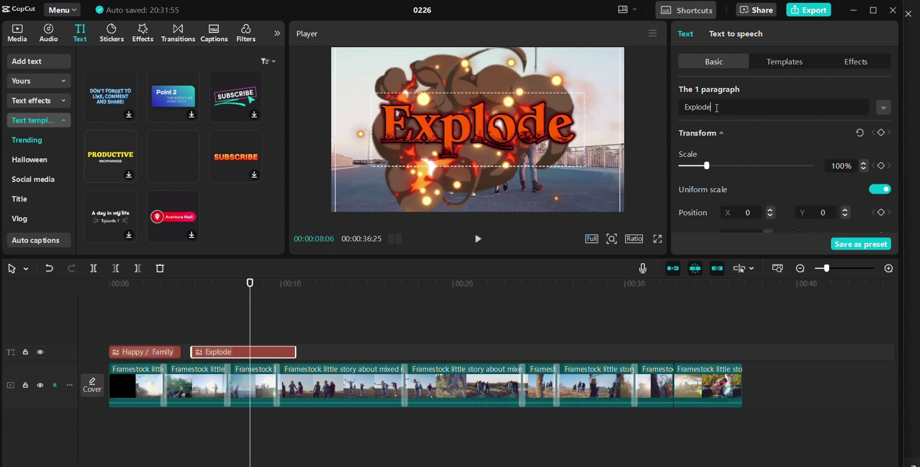
pyautogui.write('Happy')
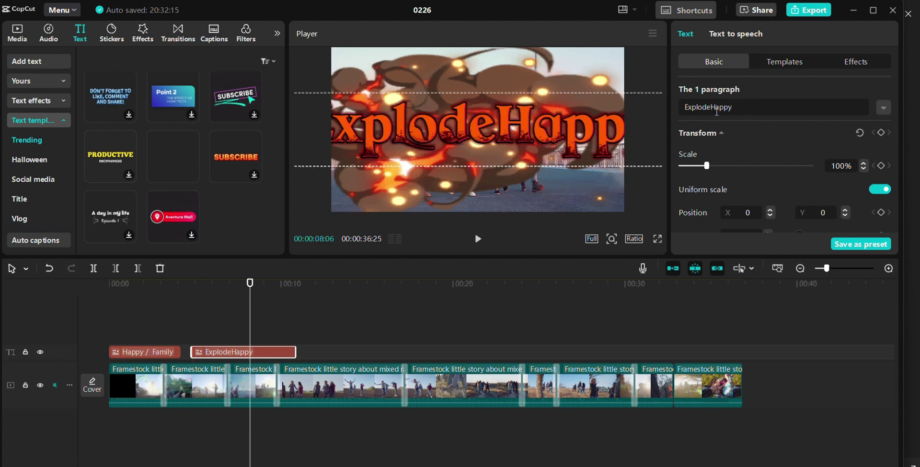
pyautogui.hotkey('shift', 'Left')
pyautogui.hotkey('shift', 'Left')
pyautogui.hotkey('shift', 'Left')
pyautogui.hotkey('shift', 'Left')
pyautogui.hotkey('shift', 'Left')
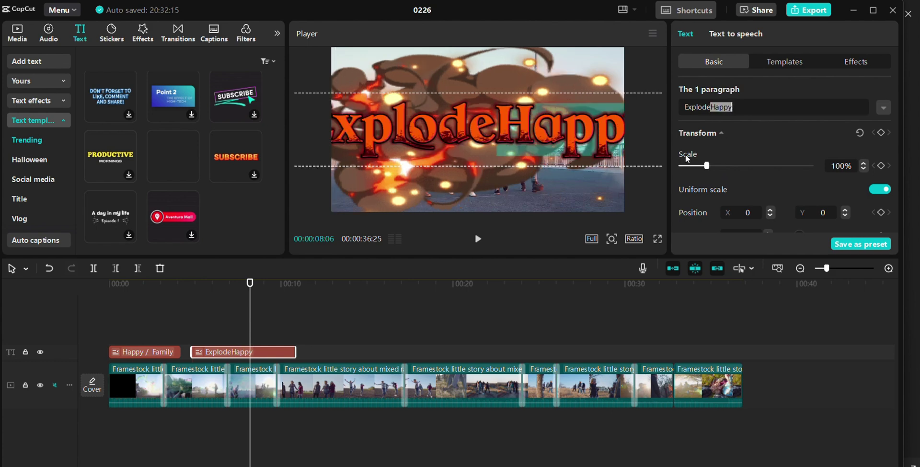
pyautogui.press('Left')
pyautogui.press('Left')
pyautogui.press('Left')
pyautogui.press('Left')
pyautogui.press('Left')
pyautogui.press('Left')
pyautogui.press('Left')
pyautogui.hotkey('shift', 'Left')
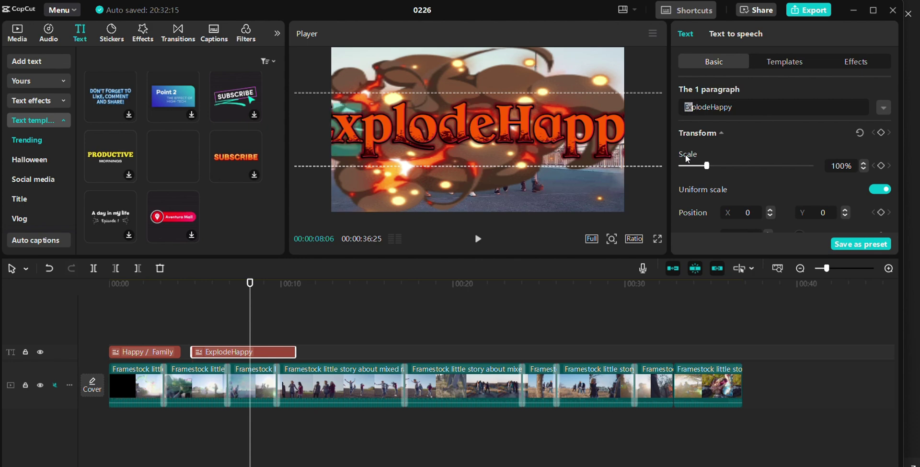
pyautogui.hotkey('shift', 'Right')
pyautogui.hotkey('shift', 'Right')
pyautogui.hotkey('shift', 'Right')
pyautogui.hotkey('shift', 'Right')
pyautogui.hotkey('shift', 'Right')
pyautogui.hotkey('shift', 'Right')
pyautogui.press('BackSpace')
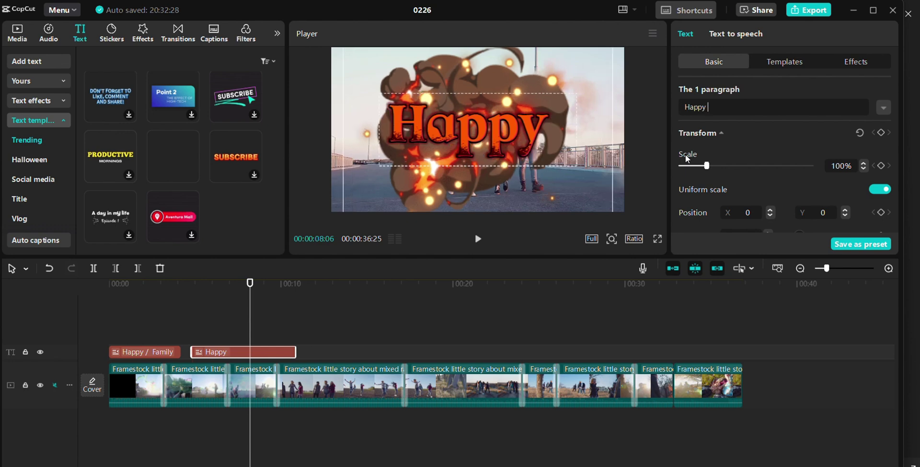
# Add "Family" to the Explode template's text on a second line below "Happy"
pyautogui.write('Fam')
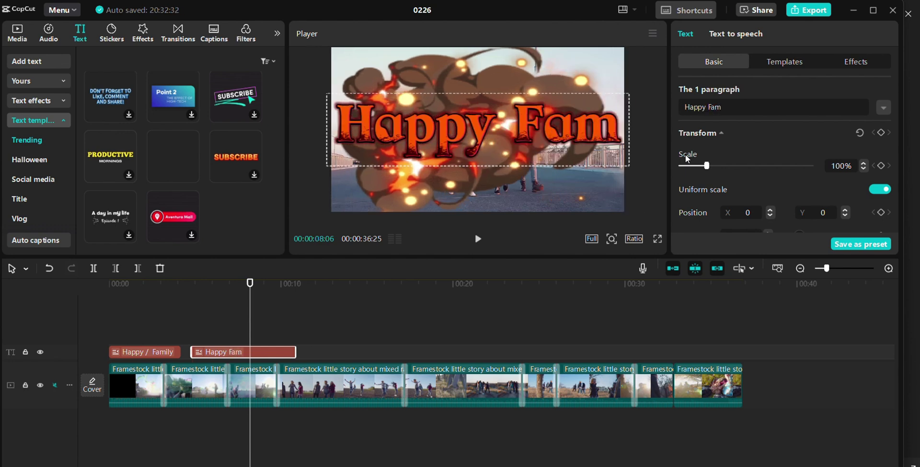
pyautogui.write('ily')
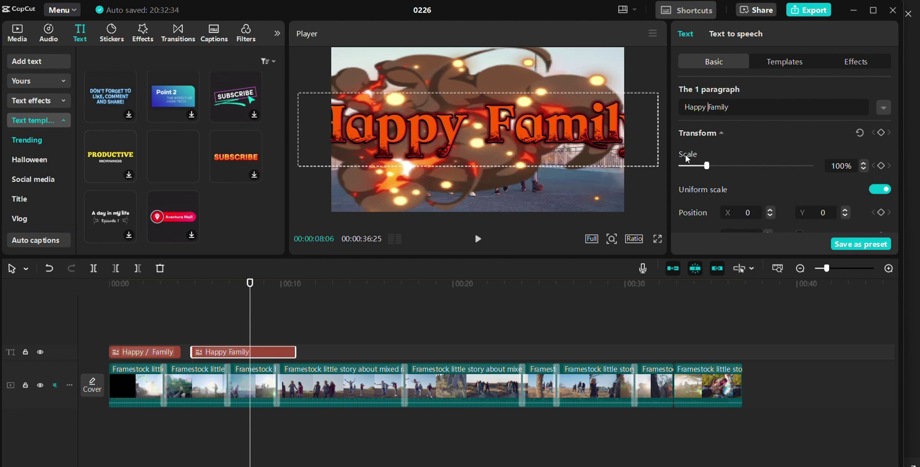
pyautogui.press('Return')
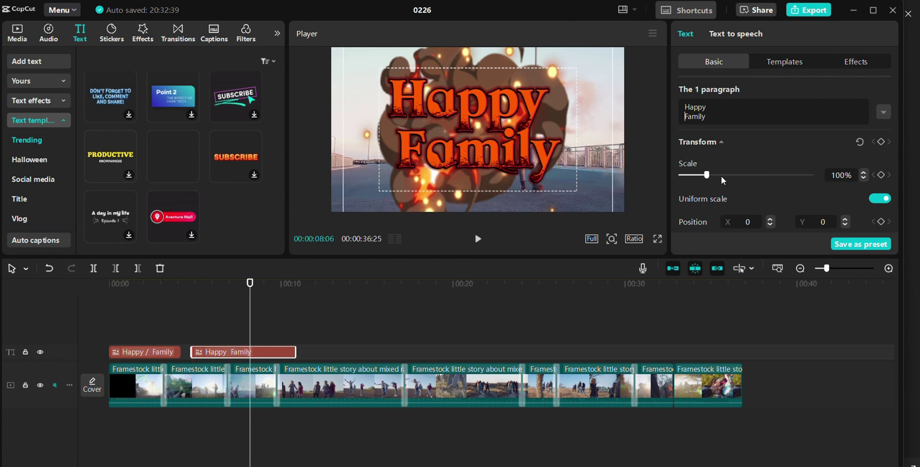
# Scale the fiery Happy Family title to 51% and place it in the lower-right corner of the frame at X 1228, Y -588
pyautogui.moveTo(708, 178); pyautogui.dragTo(694, 177)
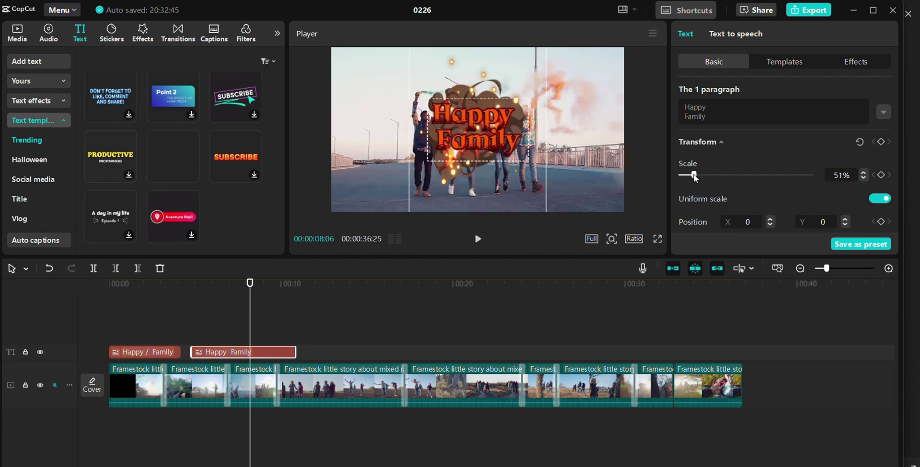
pyautogui.moveTo(477, 122); pyautogui.dragTo(572, 163)
pyautogui.scroll(-2, 781, 160)
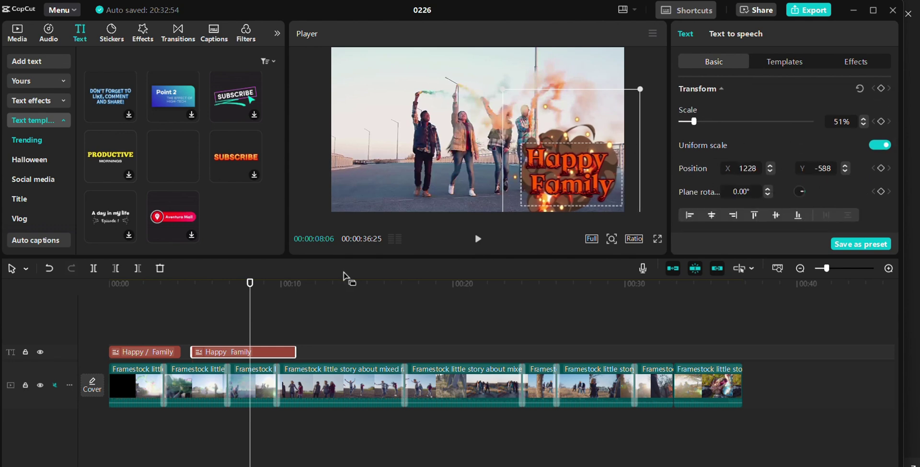
# Delete the two-paragraph Happy / Family title and move the fiery Happy Family title to the start of the timeline
pyautogui.click(160, 313)
pyautogui.moveTo(142, 313); pyautogui.dragTo(111, 314)
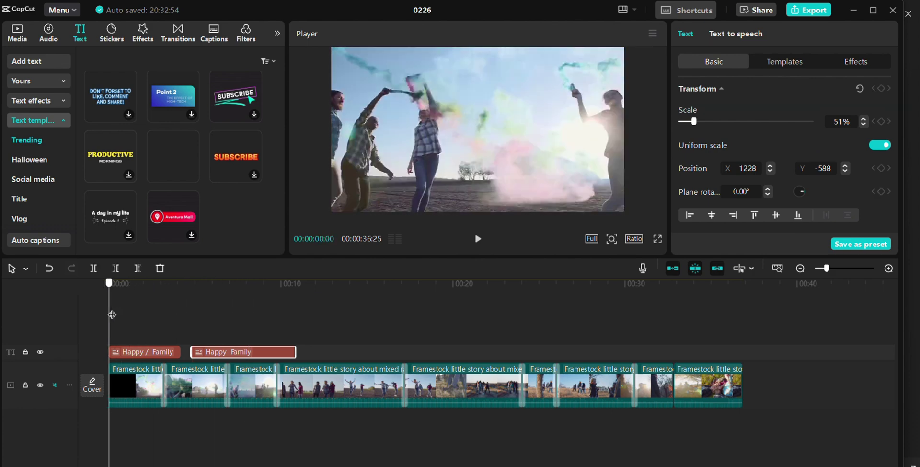
pyautogui.click(129, 351)
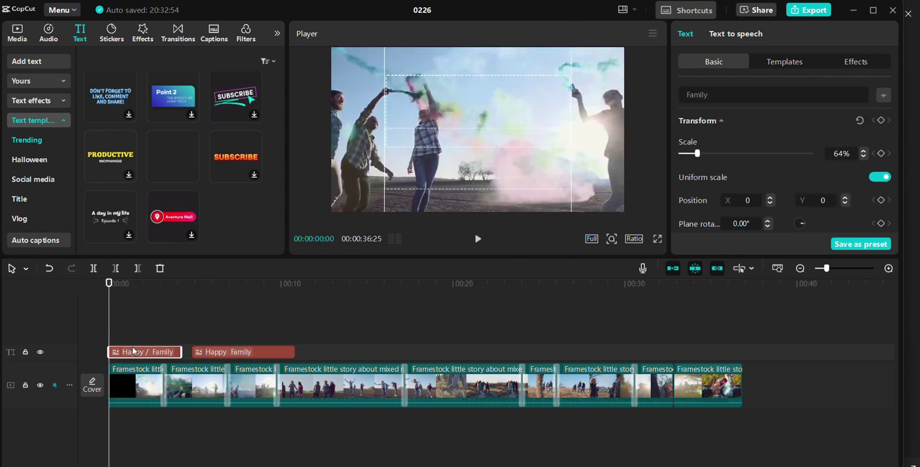
pyautogui.press('Delete')
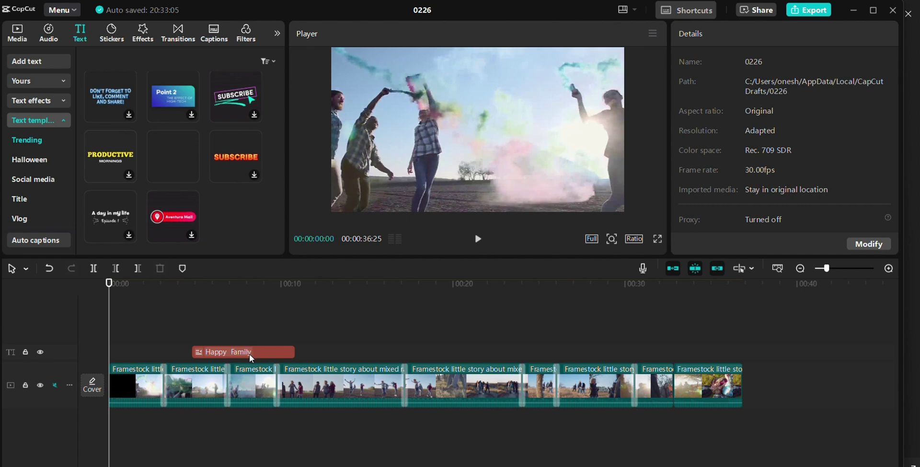
pyautogui.moveTo(249, 354); pyautogui.dragTo(165, 357)
# Play the video from the beginning to check the fiery title, and return the playhead to the start
pyautogui.press('space')
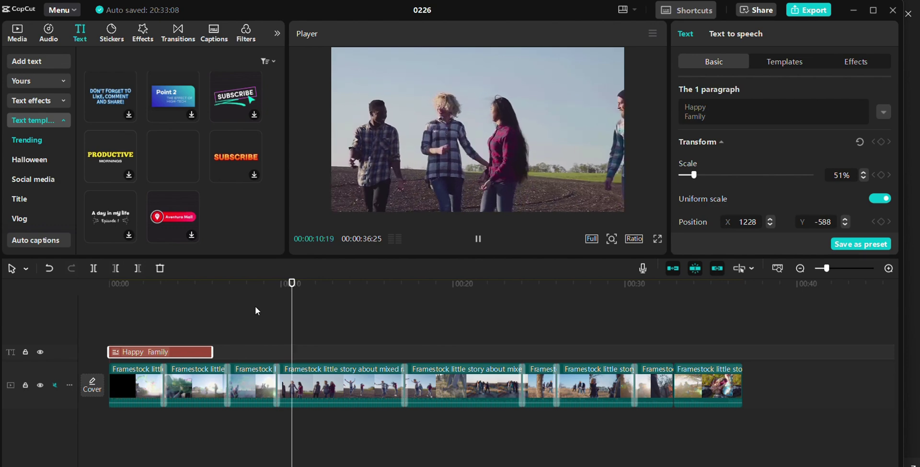
pyautogui.press('space')
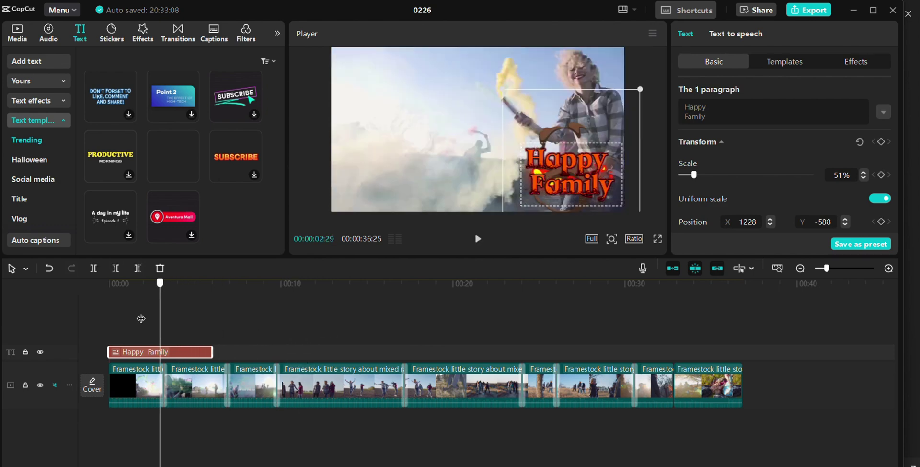
pyautogui.click(83, 311)
# Browse the social media text templates and preview ones such as Like & Share, Subscribe, 500K and Thank You For Watching
pyautogui.scroll(-1, 155, 165)
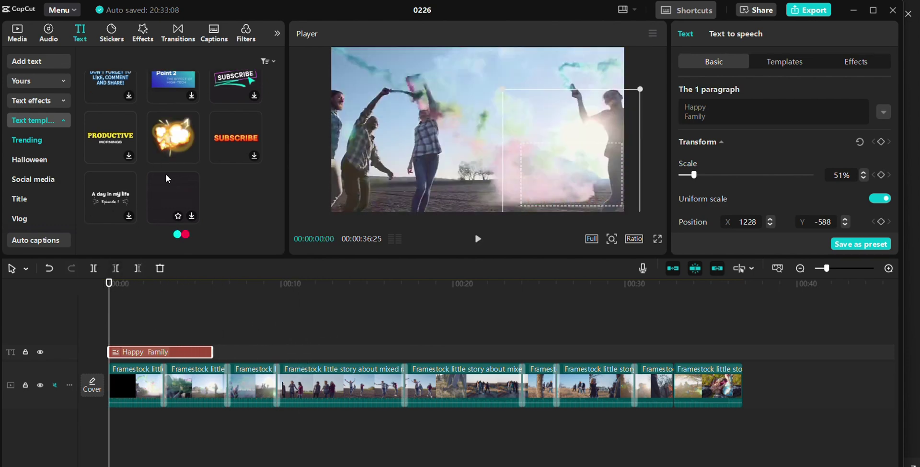
pyautogui.scroll(-3, 165, 174)
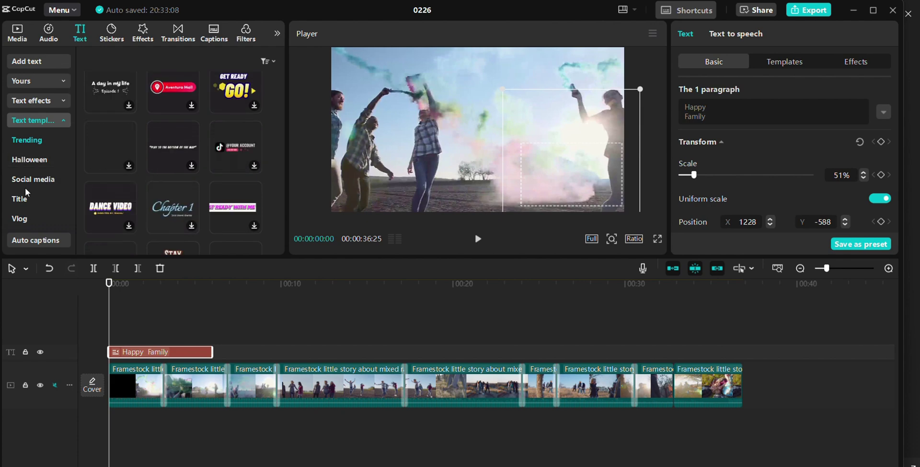
pyautogui.click(46, 182)
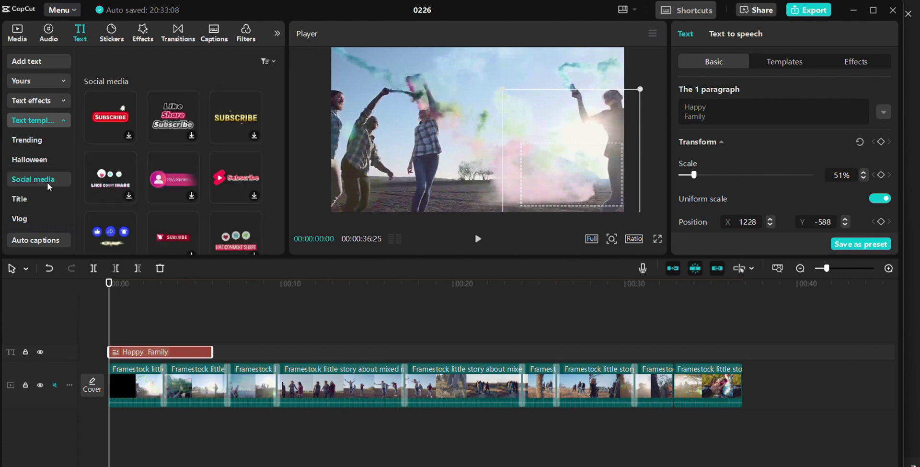
pyautogui.click(166, 181)
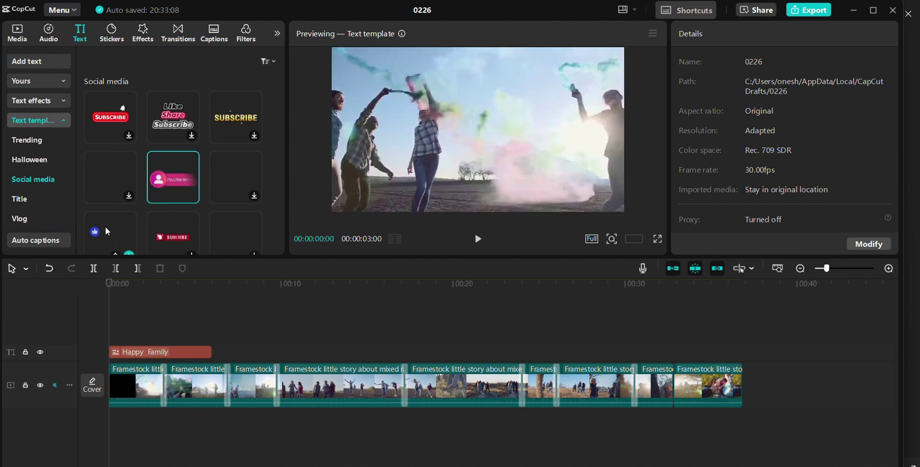
pyautogui.click(106, 228)
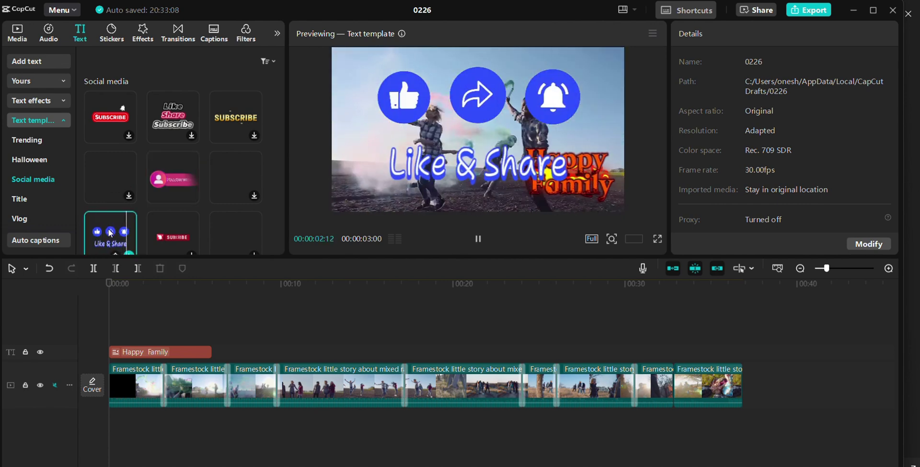
pyautogui.scroll(-1, 206, 202)
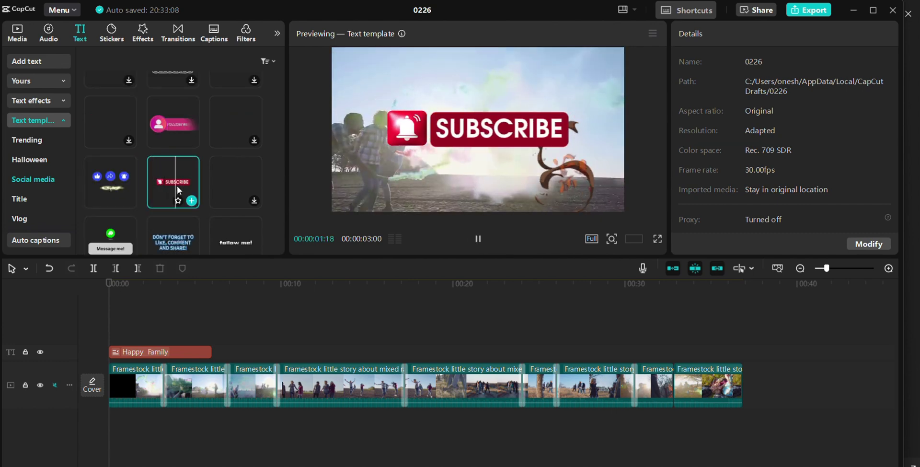
pyautogui.scroll(-4, 180, 196)
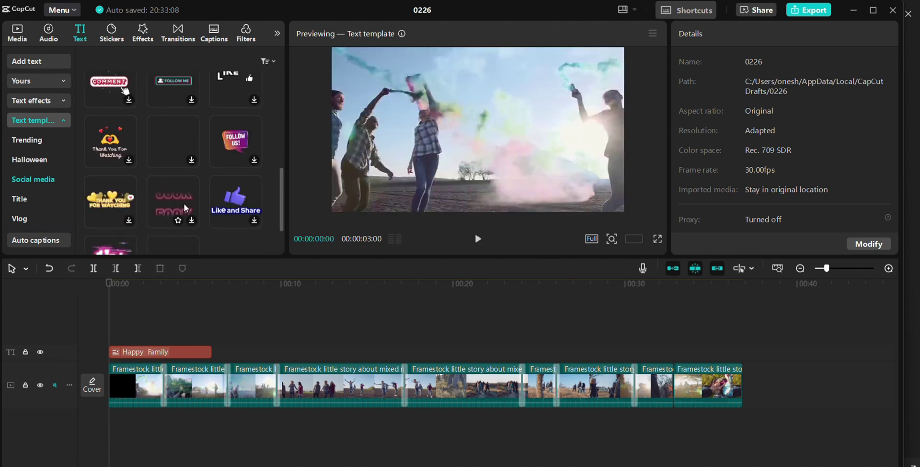
pyautogui.scroll(-1, 156, 209)
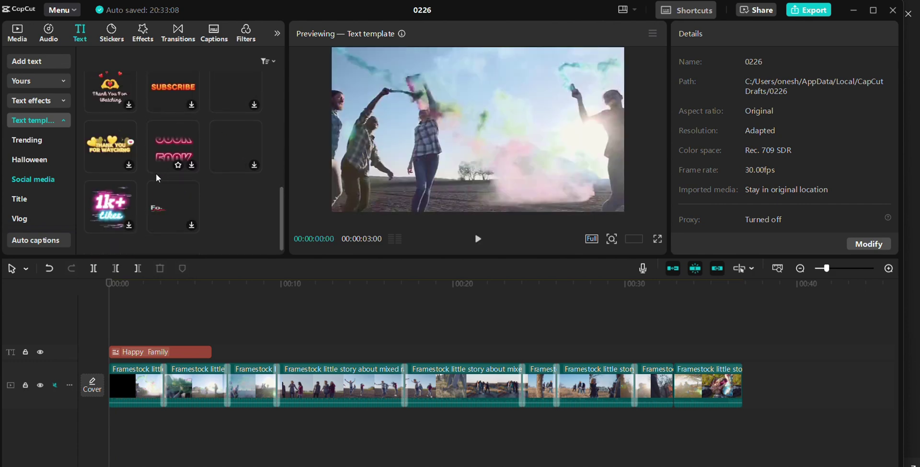
pyautogui.click(171, 150)
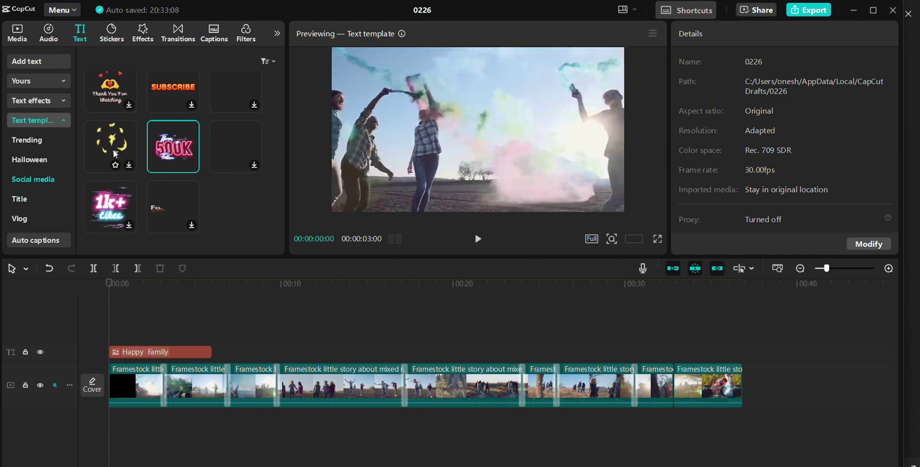
pyautogui.click(113, 150)
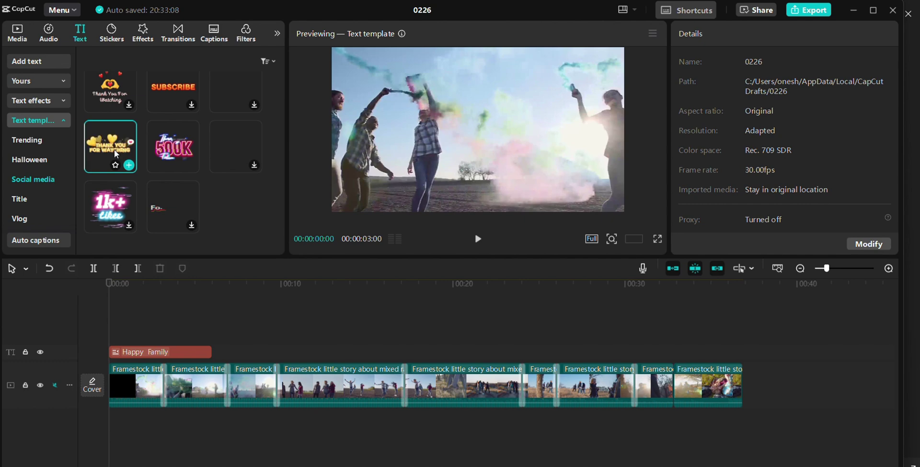
# Browse further through the social media text templates and preview the blue Subscribe template
pyautogui.scroll(-1, 114, 149)
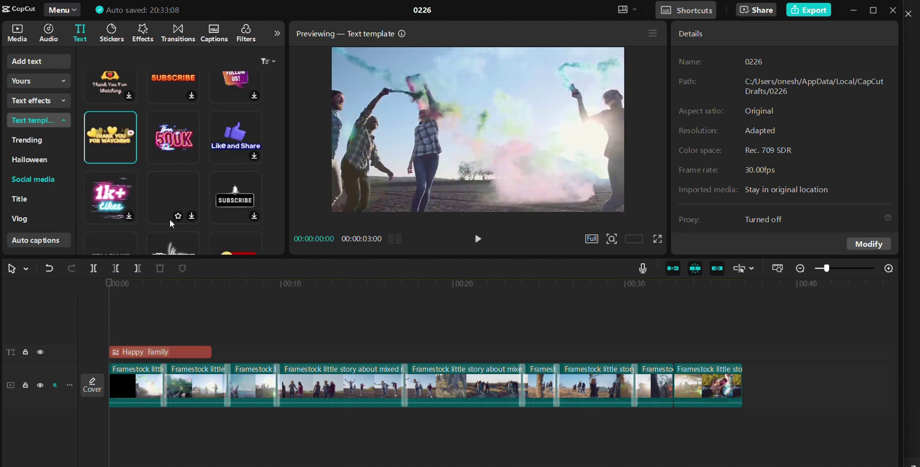
pyautogui.scroll(-3, 171, 213)
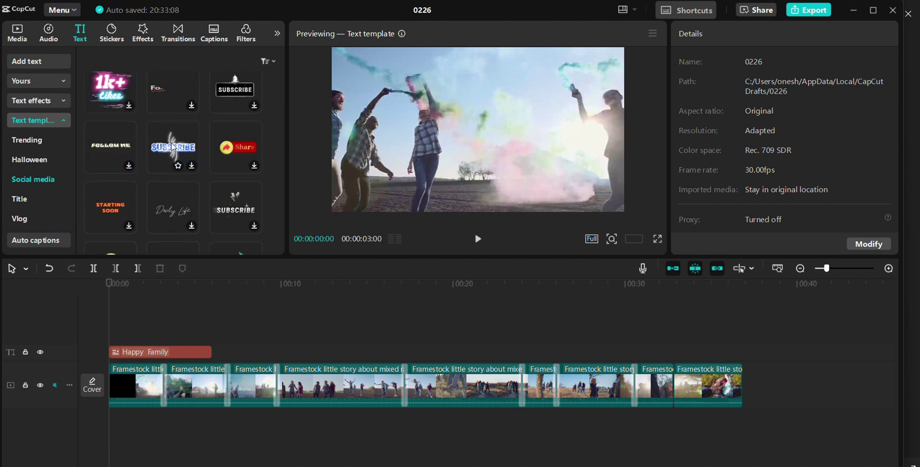
pyautogui.click(172, 147)
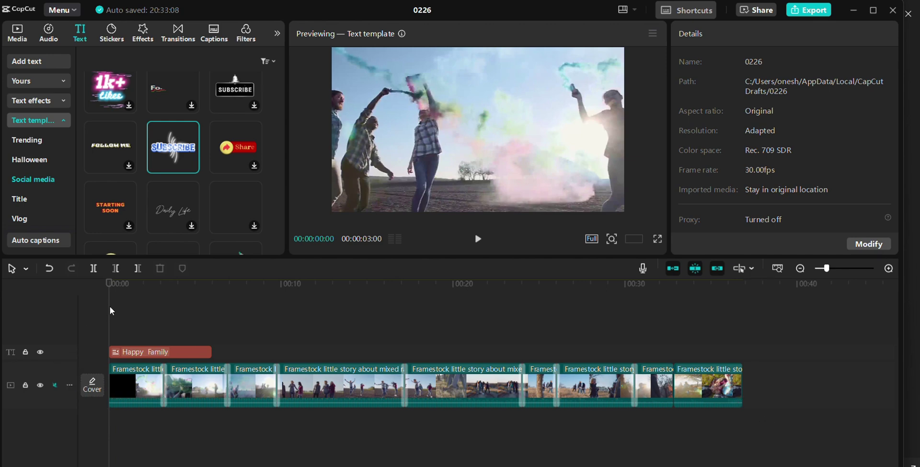
# Split the fourth video clip at 00:00:12:07
pyautogui.moveTo(110, 311); pyautogui.dragTo(309, 369)
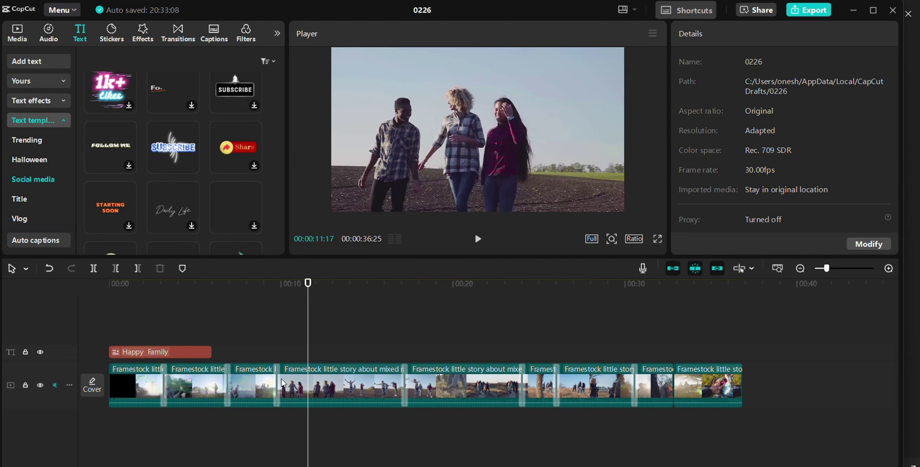
pyautogui.moveTo(308, 341); pyautogui.dragTo(319, 356)
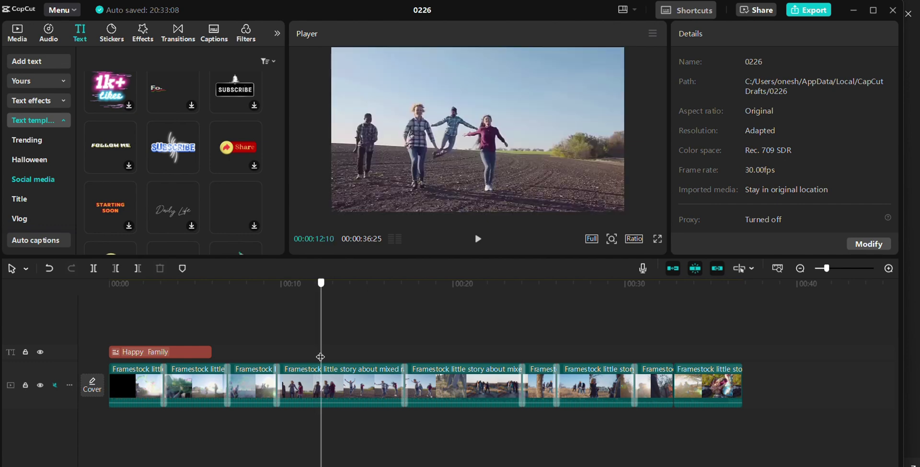
pyautogui.click(96, 269)
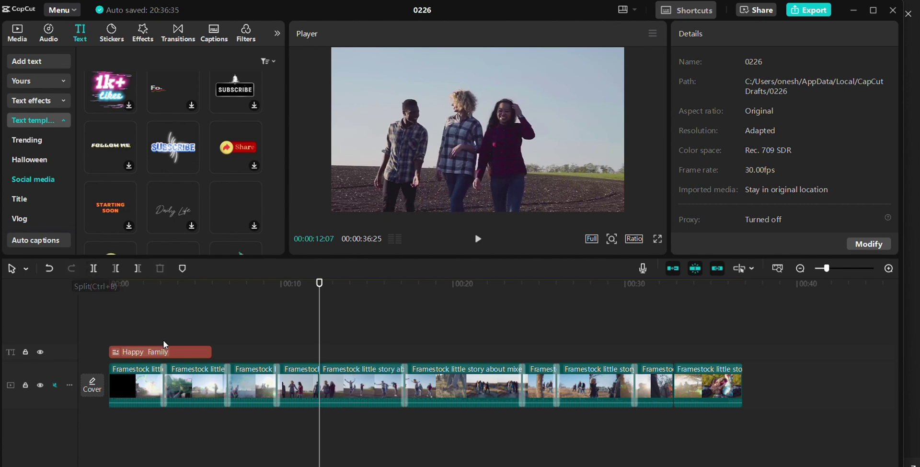
# Apply automatic background removal to the clip segment before the new split and scrub through it to check the cutout
pyautogui.click(306, 387)
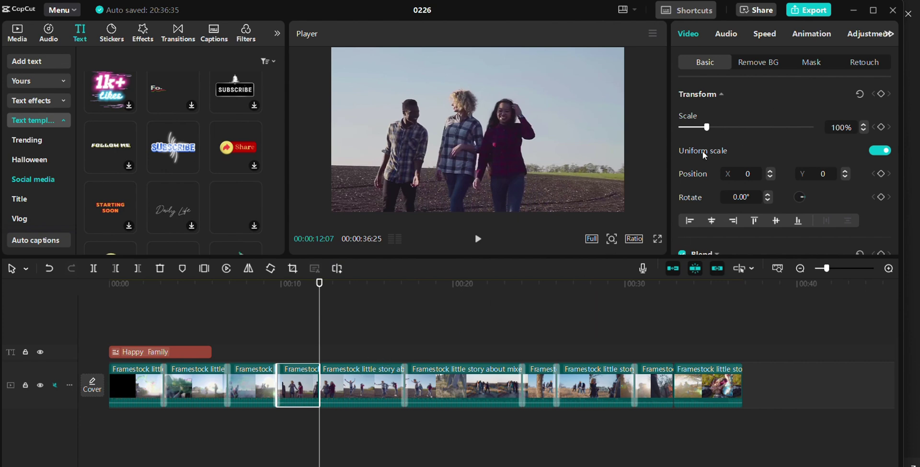
pyautogui.click(758, 65)
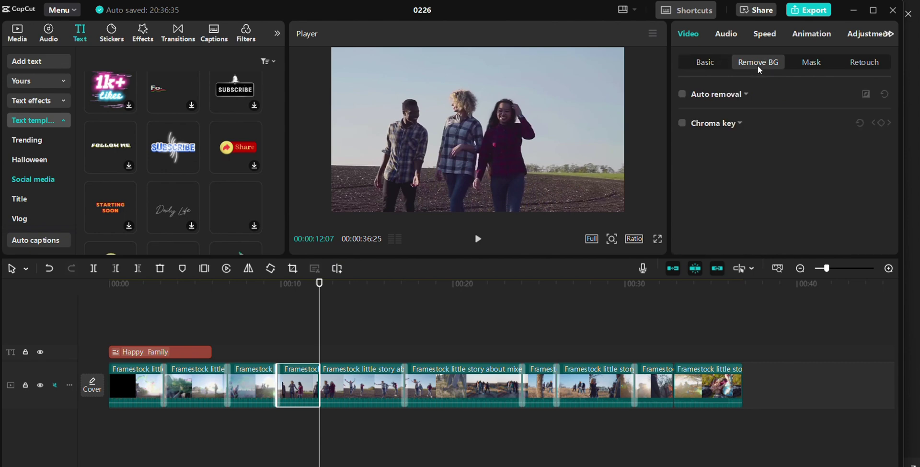
pyautogui.click(682, 94)
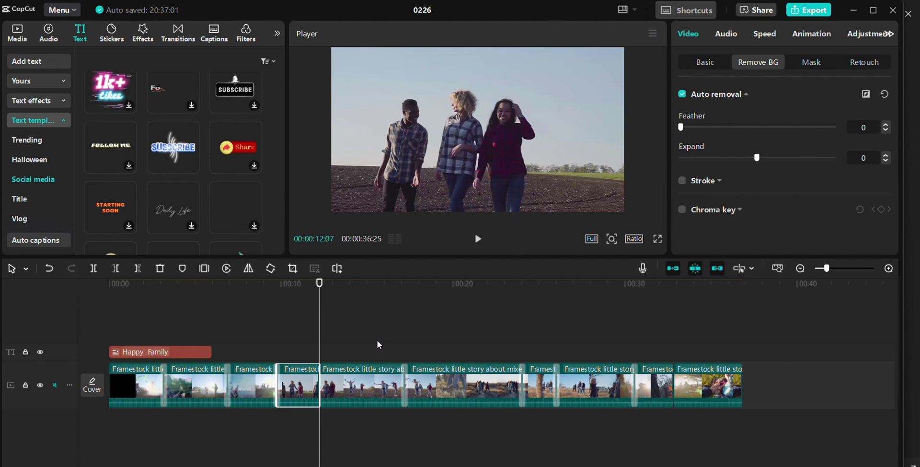
pyautogui.moveTo(316, 327); pyautogui.dragTo(291, 316)
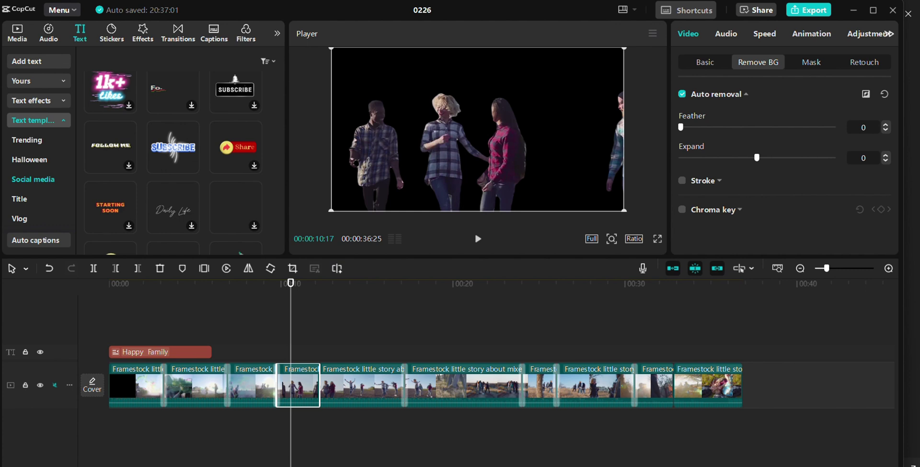
# Close the 0226 project, duplicate it in the project list, and duplicate the resulting 0226-copy as well
pyautogui.click(367, 387)
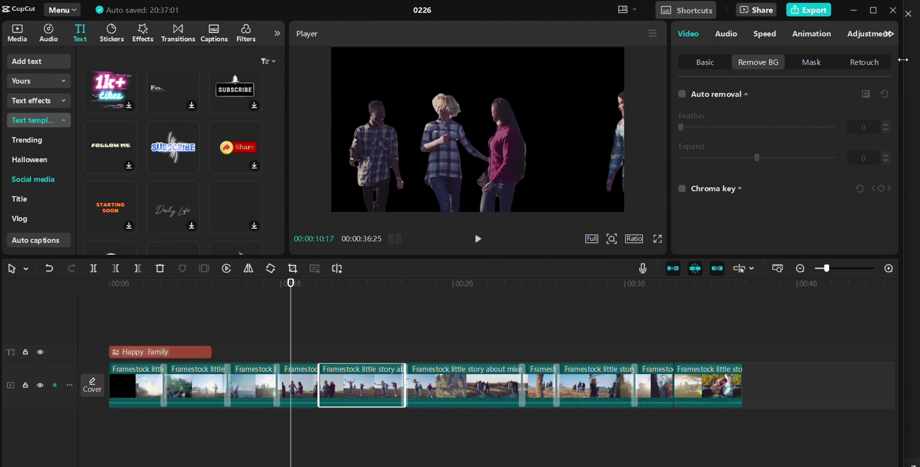
pyautogui.click(893, 9)
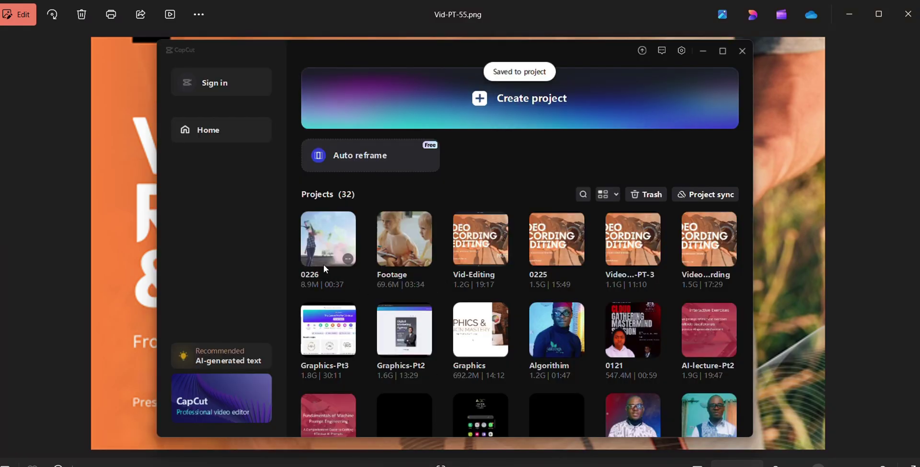
pyautogui.rightClick(324, 267)
pyautogui.click(334, 308)
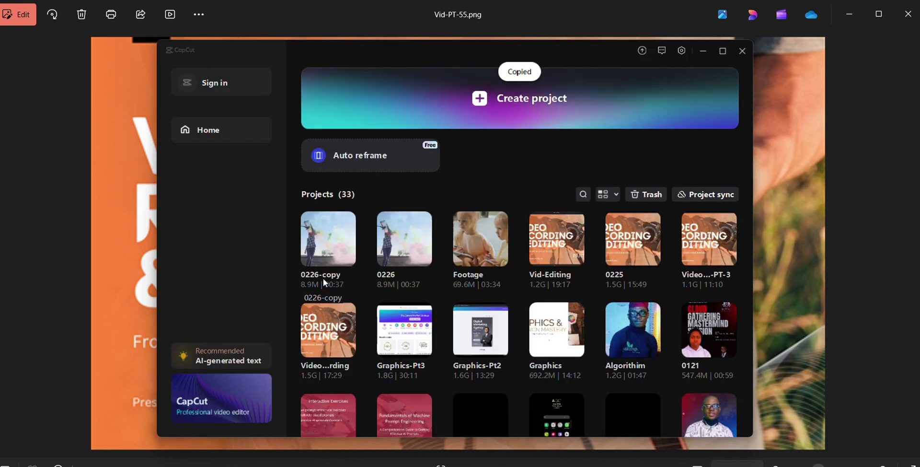
pyautogui.rightClick(315, 277)
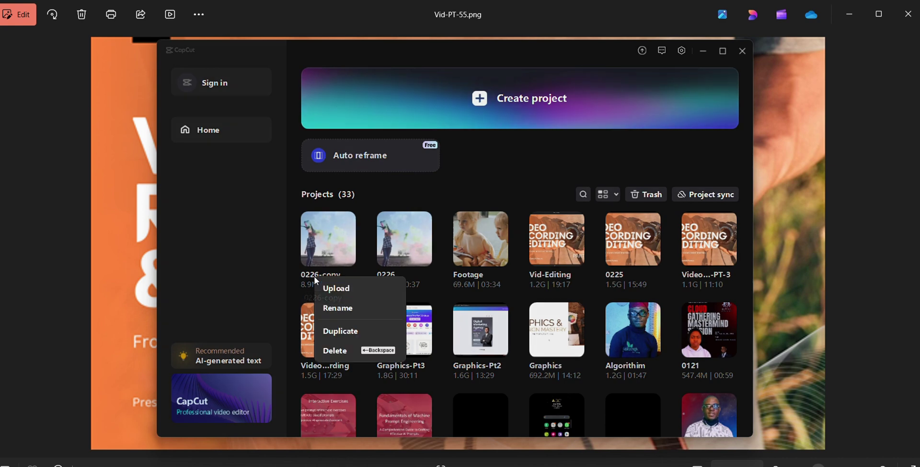
pyautogui.click(347, 330)
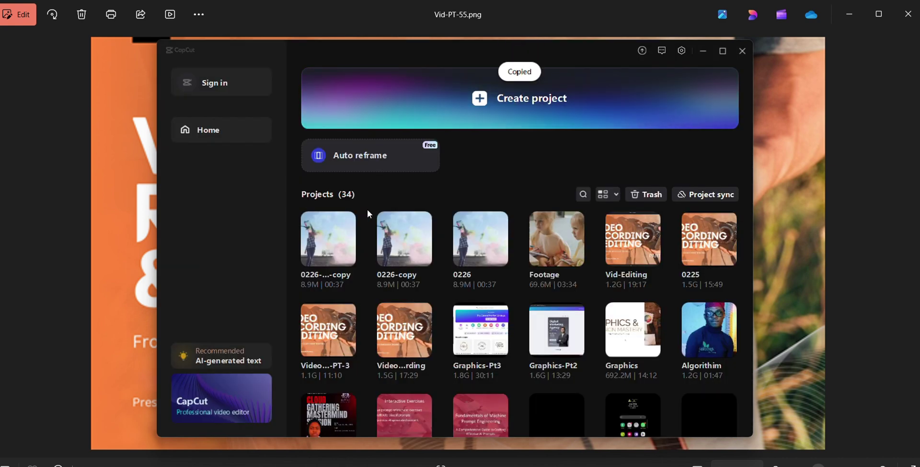
# Delete the 0226-copy project and open 0226-copy-copy for editing
pyautogui.rightClick(407, 237)
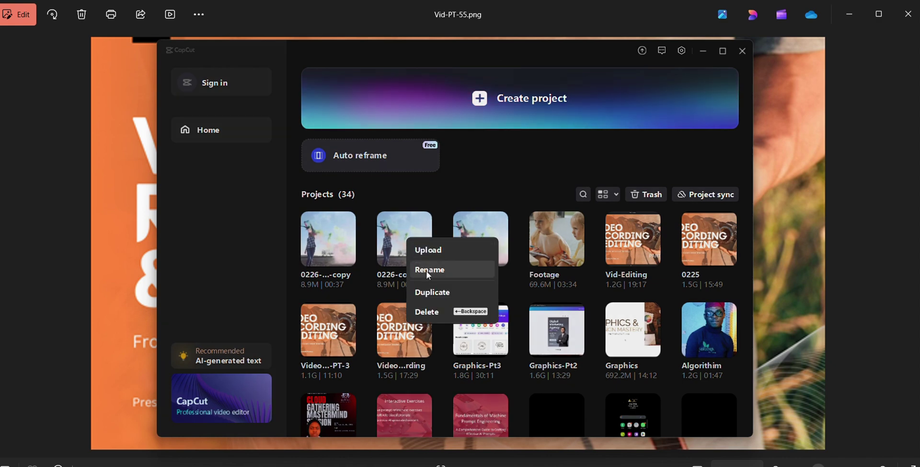
pyautogui.click(427, 312)
pyautogui.click(407, 293)
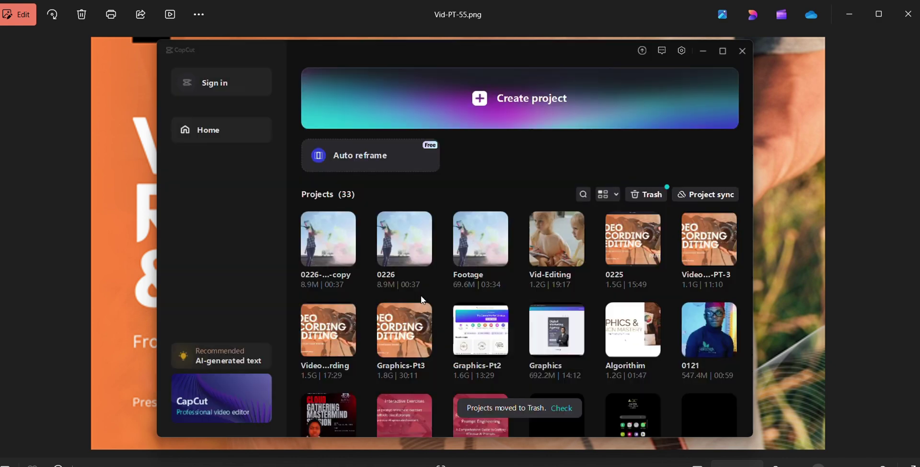
pyautogui.click(328, 248)
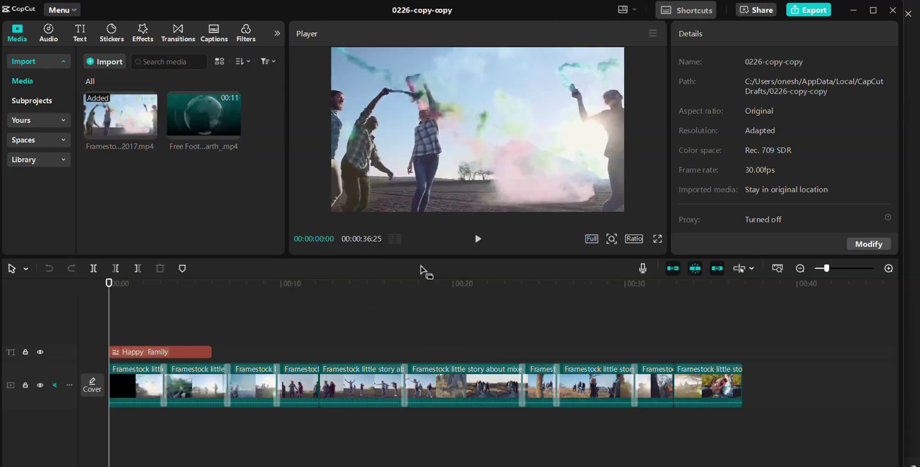
# Delete the three clips before the background-removed segment, along with the title, so the cutout starts the timeline
pyautogui.click(168, 384)
pyautogui.press('Delete')
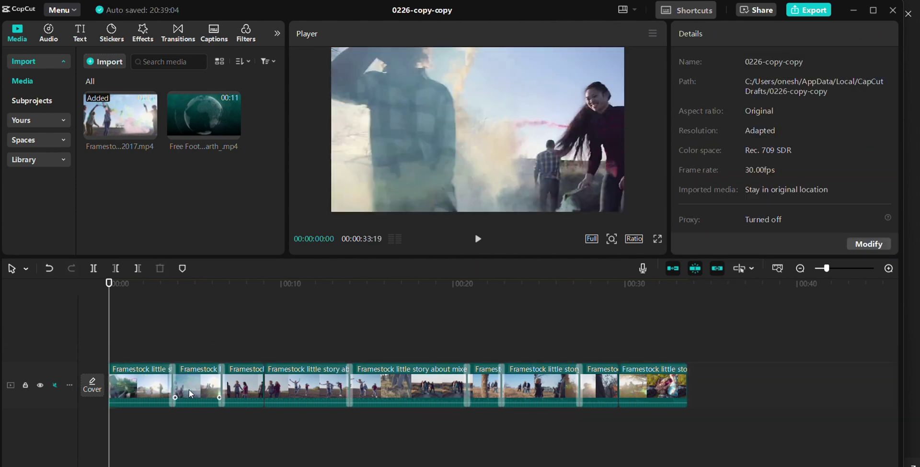
pyautogui.click(149, 386)
pyautogui.press('Delete')
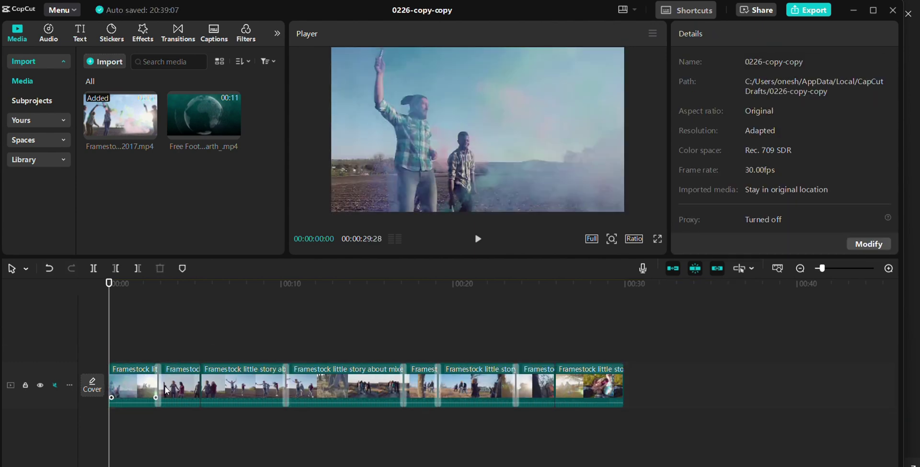
pyautogui.click(129, 387)
pyautogui.press('Delete')
pyautogui.click(131, 387)
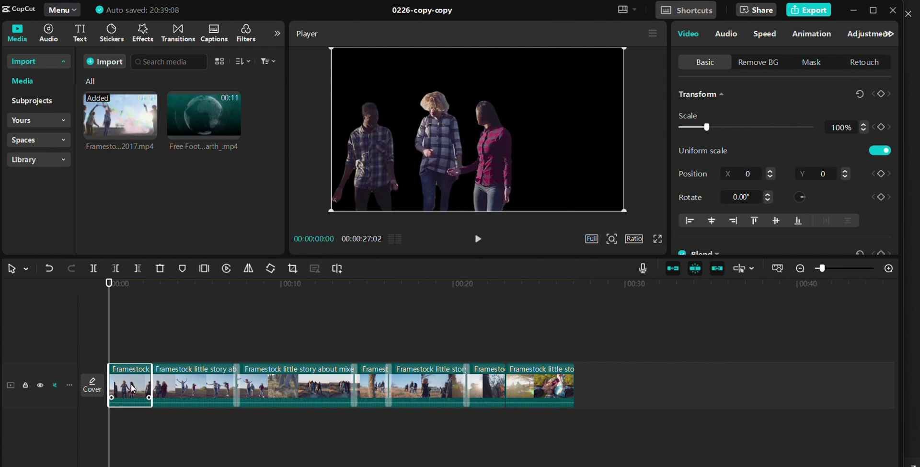
# Delete all clips following the background-removed segment, leaving only the cutout clip on the timeline
pyautogui.click(182, 383)
pyautogui.press('Delete')
pyautogui.click(208, 393)
pyautogui.press('Delete')
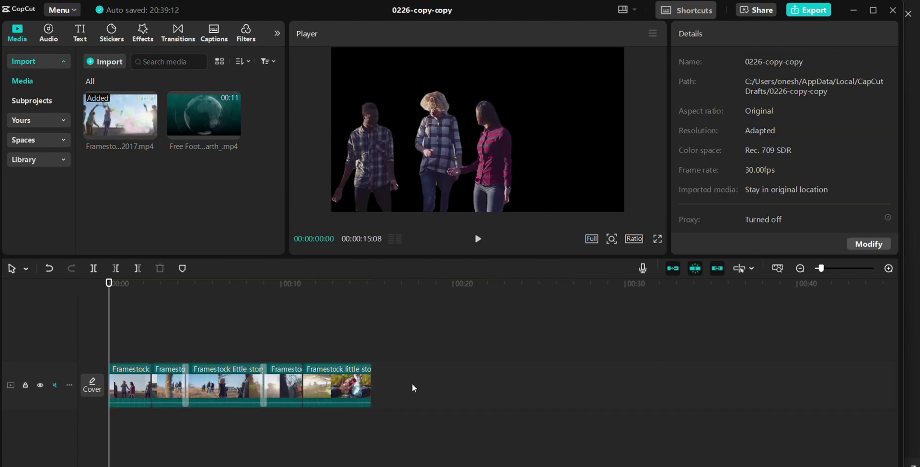
pyautogui.click(198, 402)
pyautogui.press('Delete')
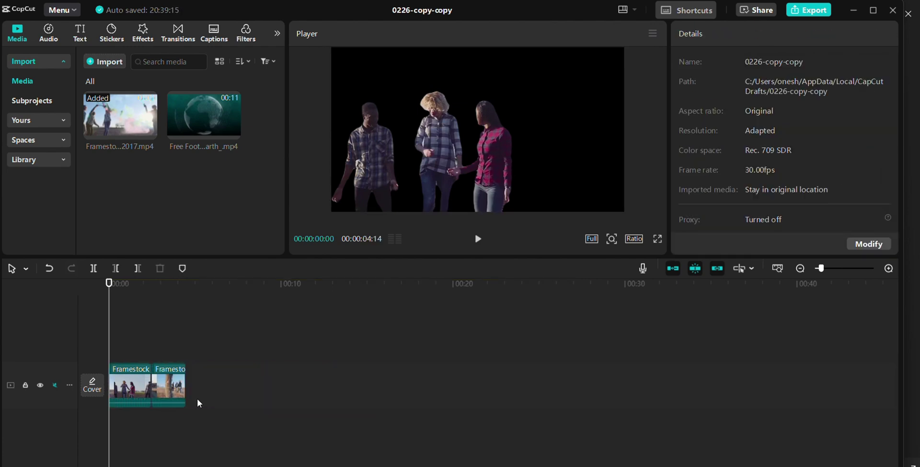
pyautogui.click(169, 389)
pyautogui.press('Delete')
# Play the cutout clip and move it onto an overlay track above the main track
pyautogui.click(134, 389)
pyautogui.press('space')
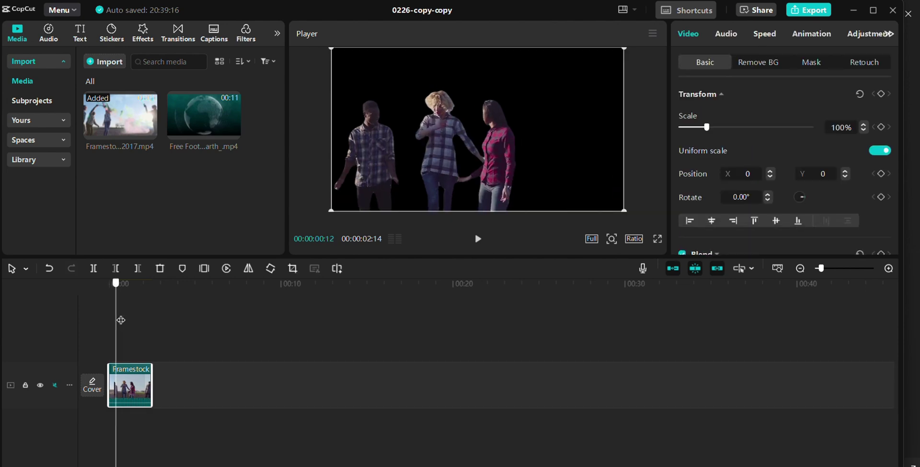
pyautogui.moveTo(133, 391); pyautogui.dragTo(133, 346)
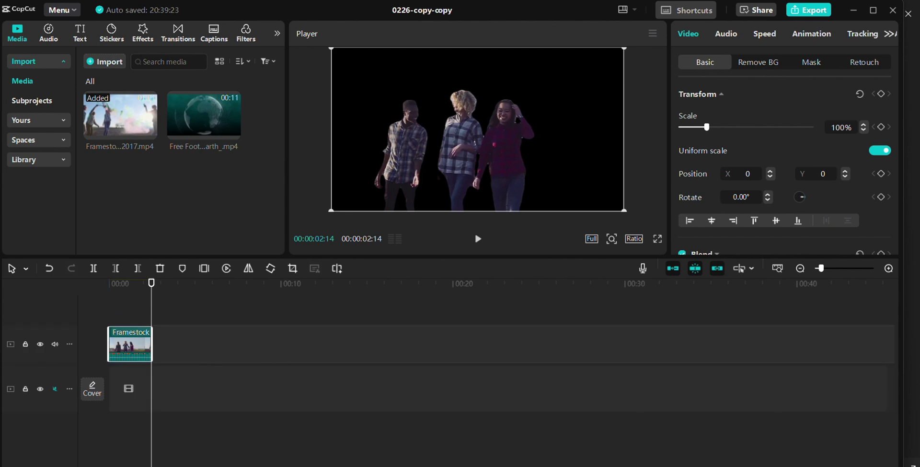
# Place the Earth background footage on the main track beneath the cutout clip and return the playhead to the start
pyautogui.moveTo(198, 465)
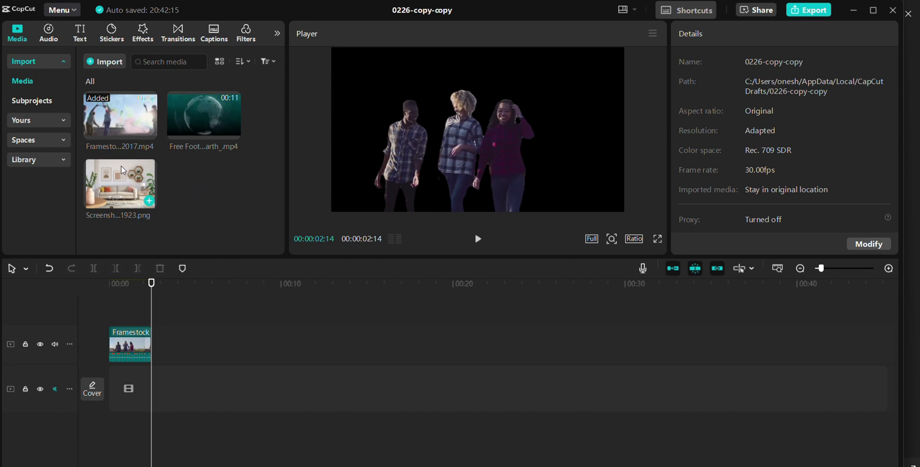
pyautogui.moveTo(199, 116); pyautogui.dragTo(108, 392)
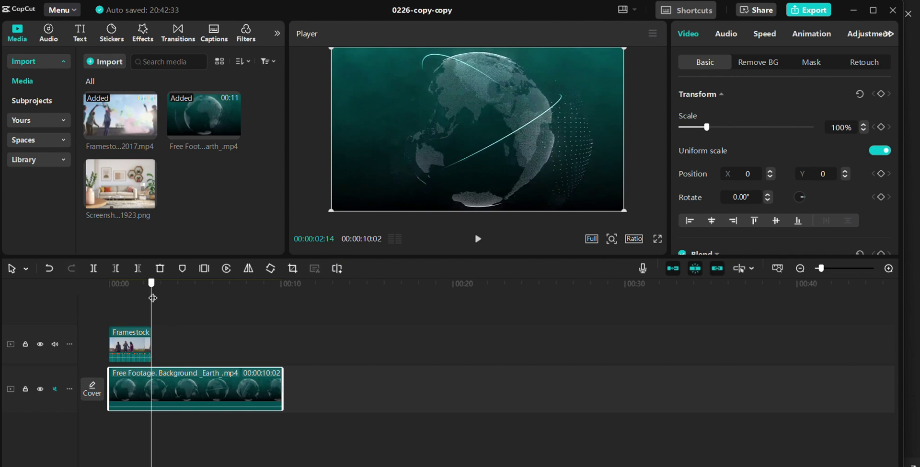
pyautogui.moveTo(153, 297); pyautogui.dragTo(105, 293)
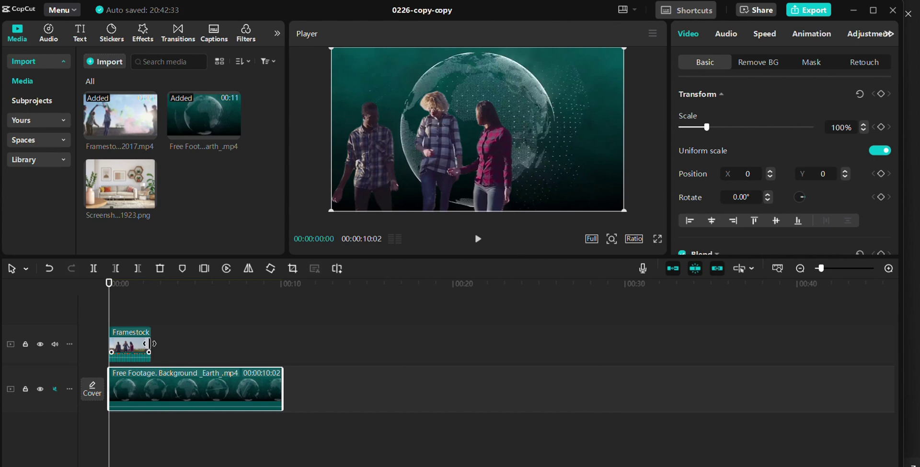
# Extend the cutout clip to 00:00:05:10 and trim the end of the Earth footage to match it
pyautogui.click(149, 344)
pyautogui.moveTo(151, 344); pyautogui.dragTo(201, 342)
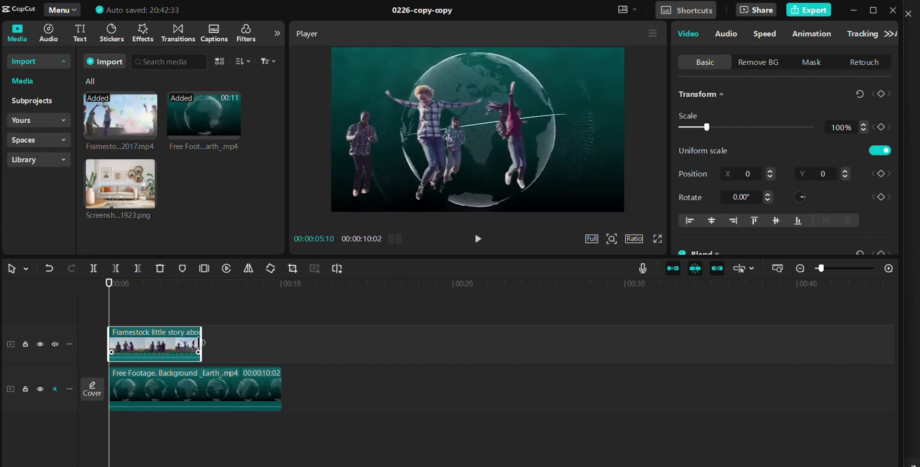
pyautogui.moveTo(281, 380); pyautogui.dragTo(202, 368)
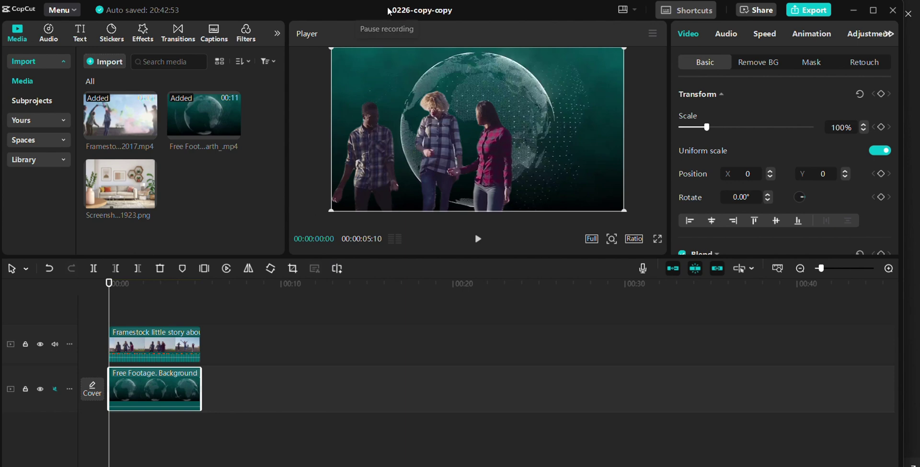
# Delete the Earth footage, place it again beneath the cutout clip, and trim its end to 00:00:05:10
pyautogui.press('Delete')
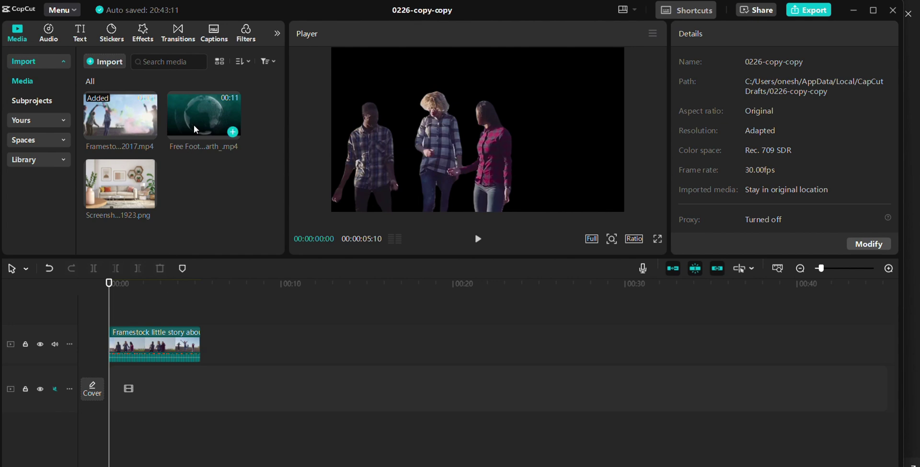
pyautogui.moveTo(197, 118); pyautogui.dragTo(109, 384)
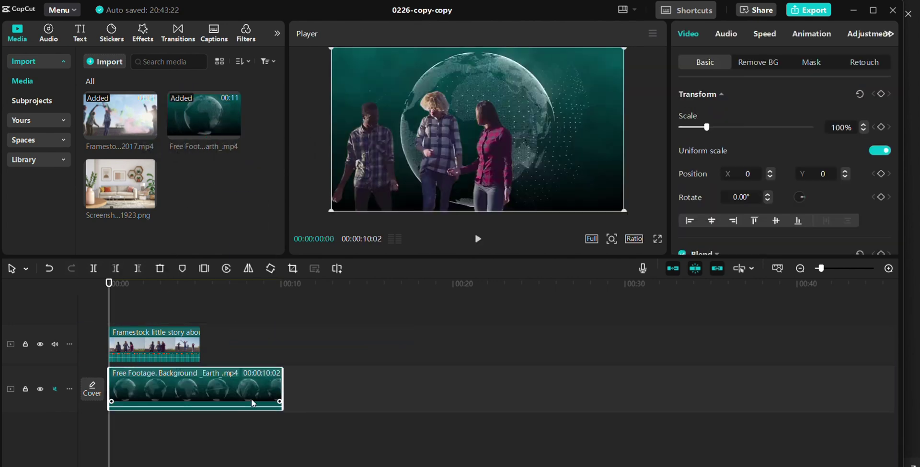
pyautogui.moveTo(282, 384); pyautogui.dragTo(194, 366)
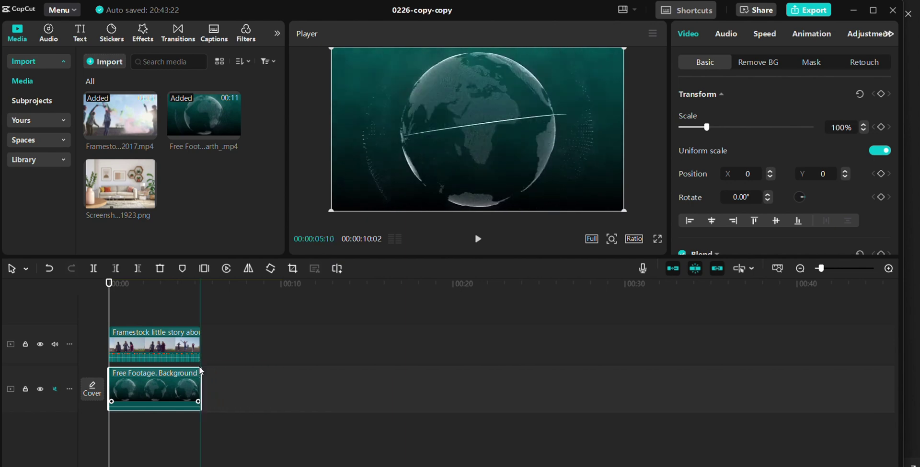
# Play the composite of the people over the Earth background and mute the cutout clip's track
pyautogui.press('space')
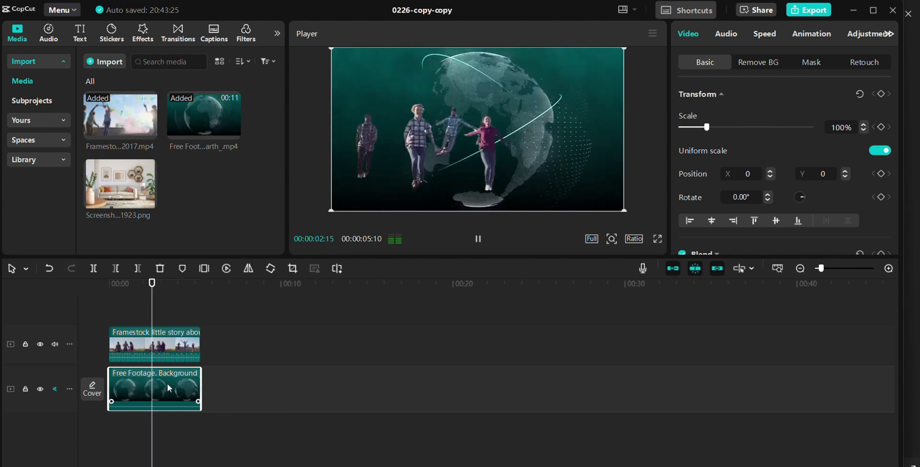
pyautogui.click(55, 344)
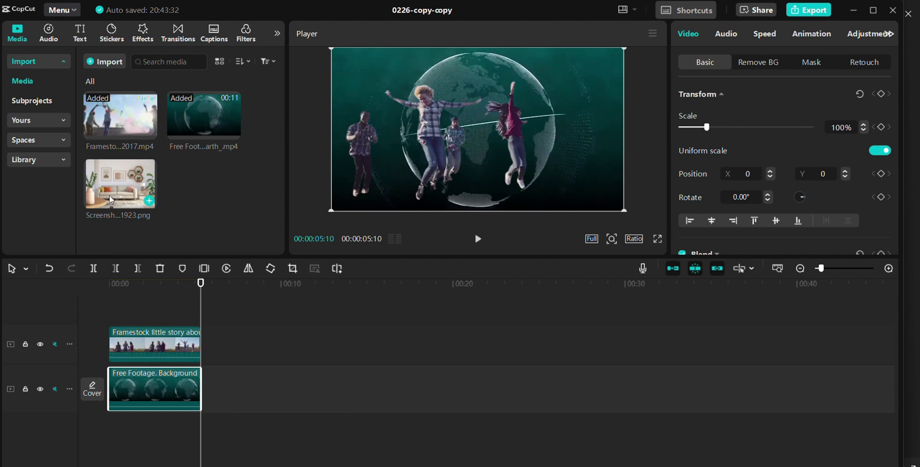
# Place the living-room screenshot at the start of the main track beneath the cutout clip and scale it to 130%
pyautogui.moveTo(139, 192); pyautogui.dragTo(203, 382)
pyautogui.click(102, 305)
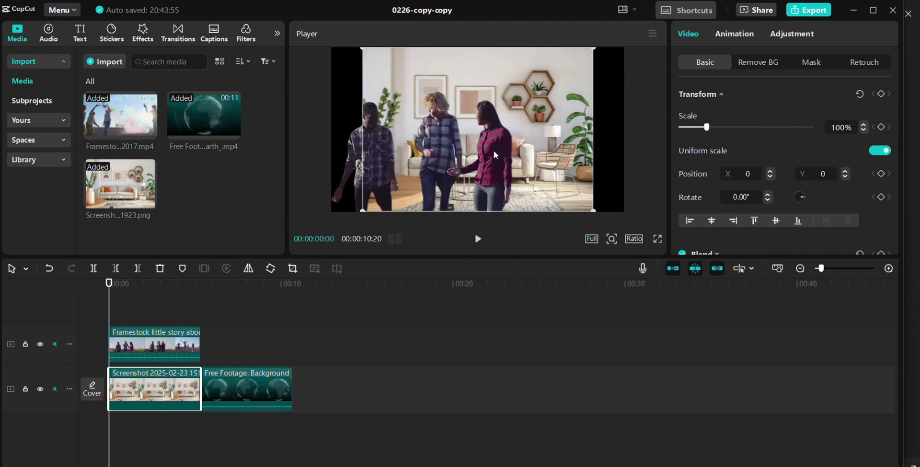
pyautogui.click(599, 210)
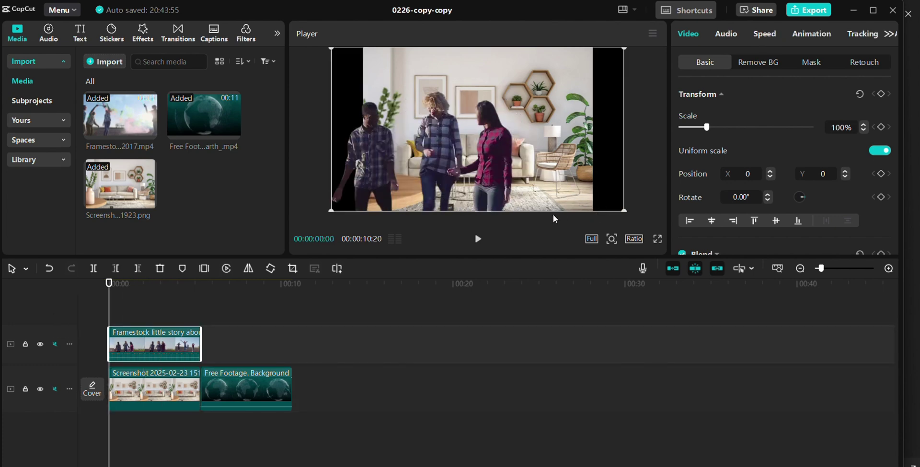
pyautogui.click(170, 396)
pyautogui.moveTo(359, 213); pyautogui.dragTo(302, 229)
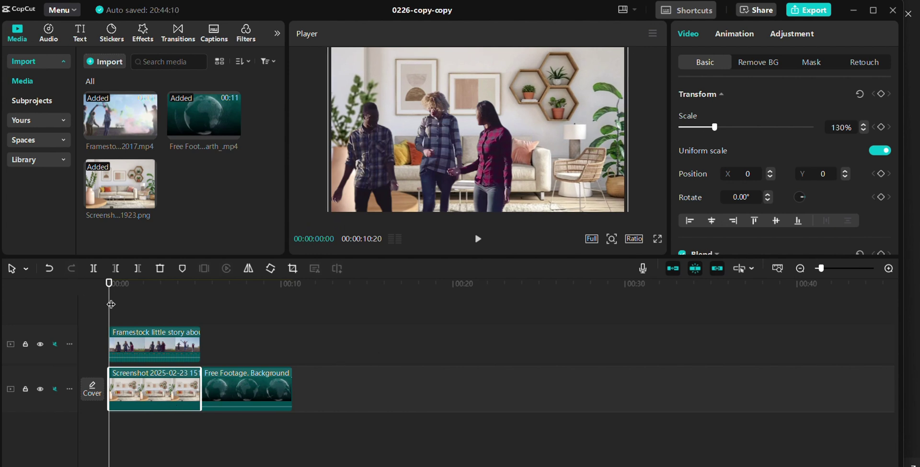
# Play the composite over the living-room image and delete that image from the main track
pyautogui.press('space')
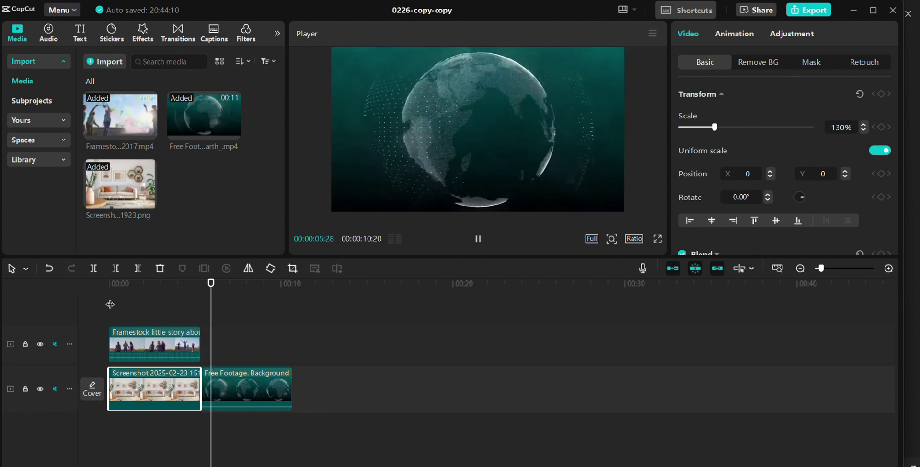
pyautogui.press('Delete')
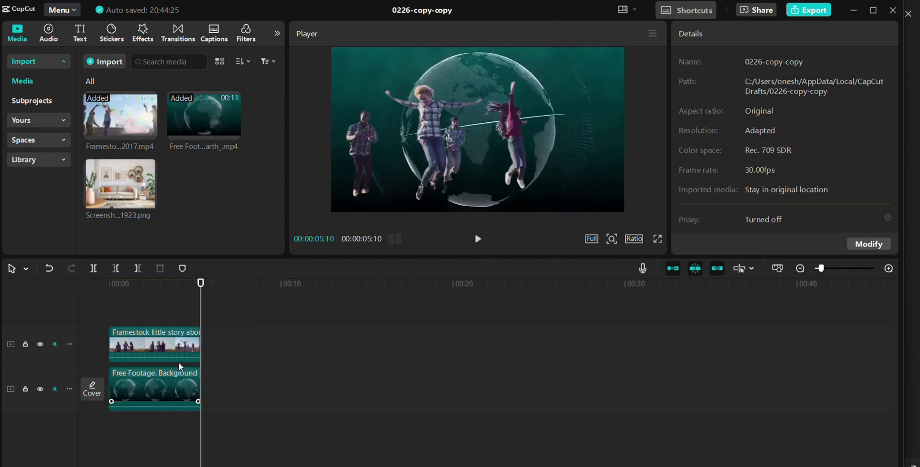
# Return the playhead to the start, add the Framestock friends footage after the cutout clip on its track, and extract its audio
pyautogui.moveTo(200, 287); pyautogui.dragTo(93, 292)
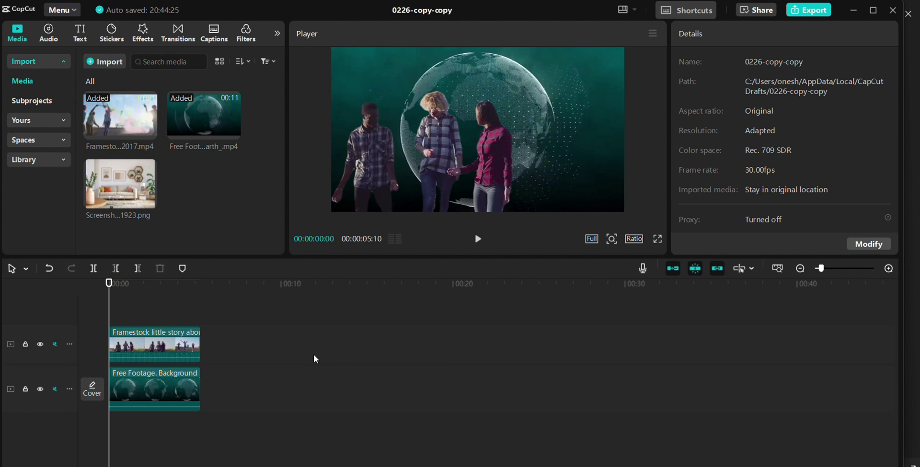
pyautogui.moveTo(113, 117)
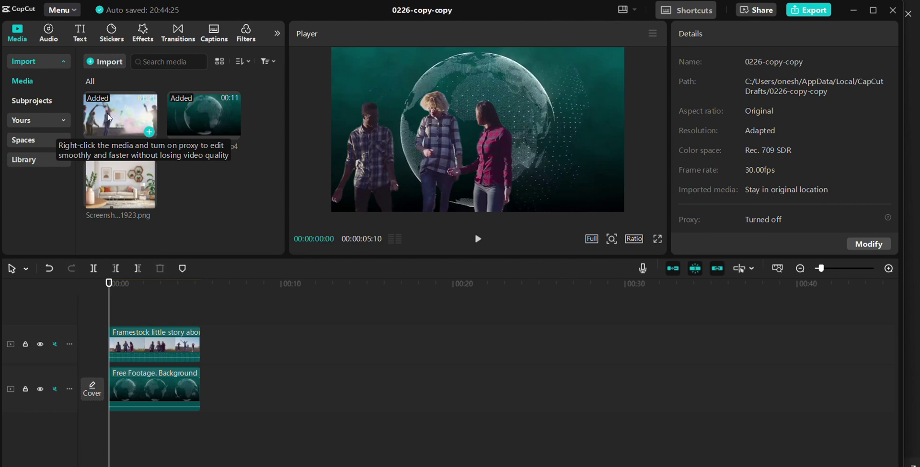
pyautogui.moveTo(244, 288); pyautogui.dragTo(246, 349)
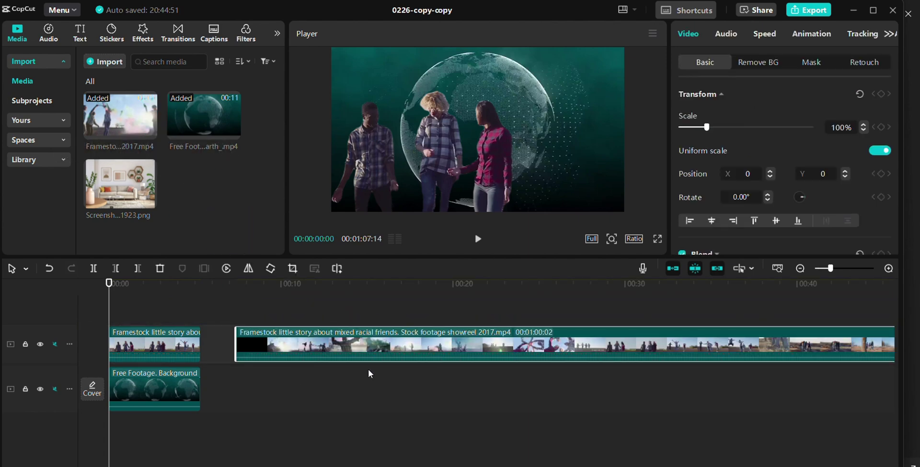
pyautogui.rightClick(369, 344)
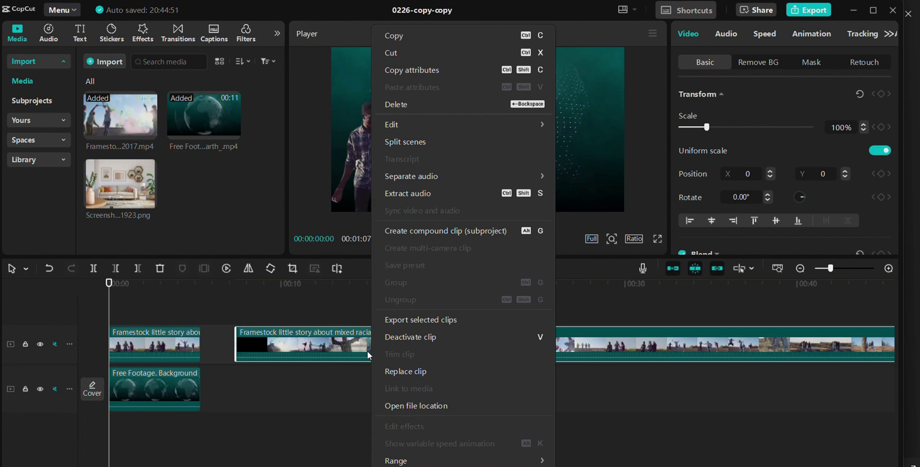
pyautogui.click(399, 194)
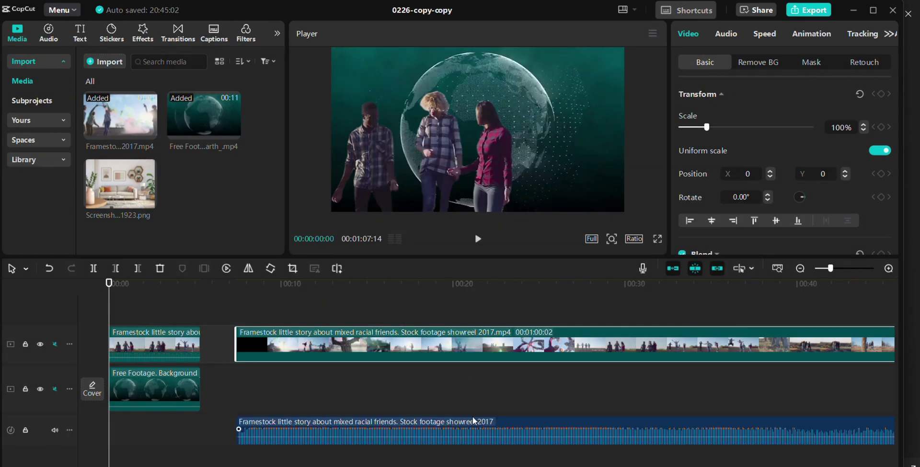
# Delete the added Framestock video clip and move its extracted audio to the start of the timeline
pyautogui.rightClick(435, 338)
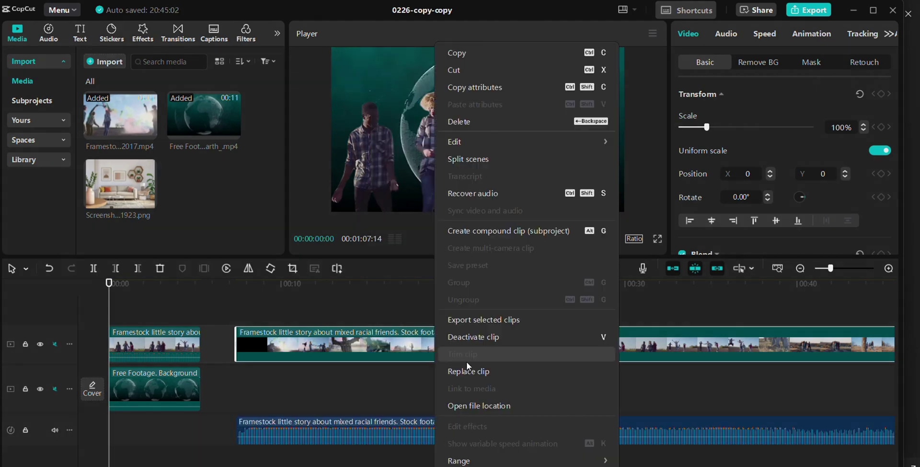
pyautogui.click(462, 121)
pyautogui.click(447, 422)
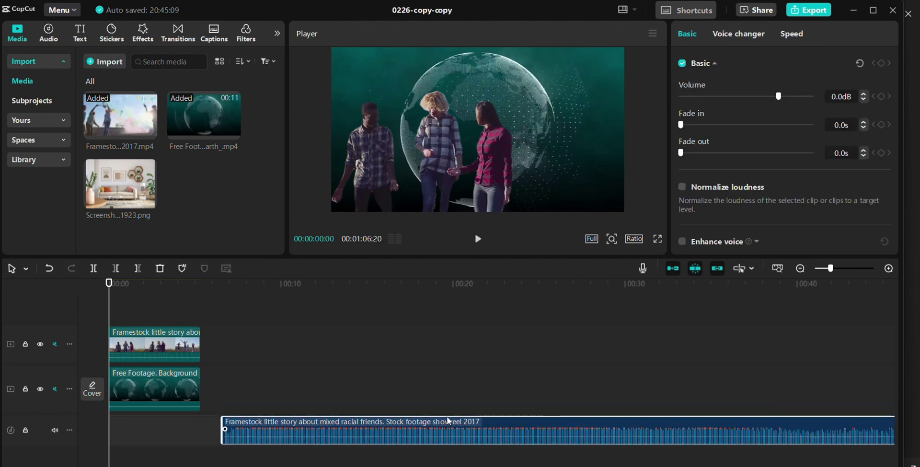
pyautogui.moveTo(505, 421); pyautogui.dragTo(399, 415)
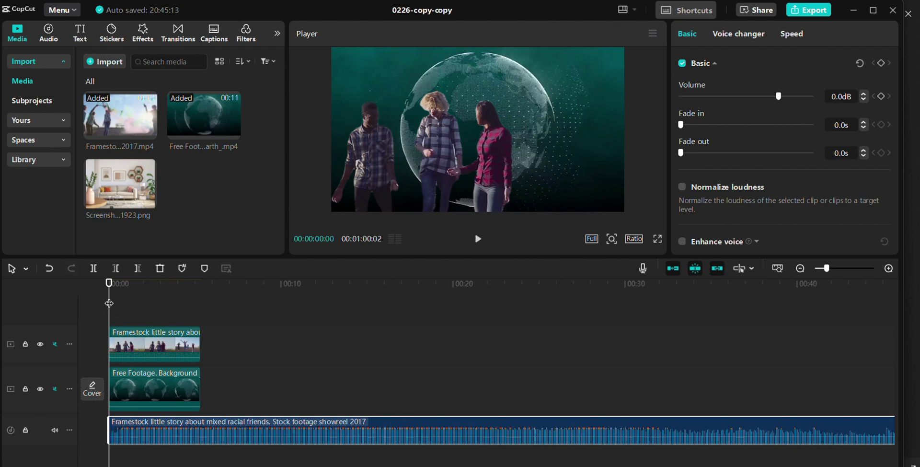
# Split the extracted audio at 00:00:05:10, where the video clips end, and delete the part after the cut
pyautogui.click(152, 302)
pyautogui.moveTo(207, 302); pyautogui.dragTo(200, 308)
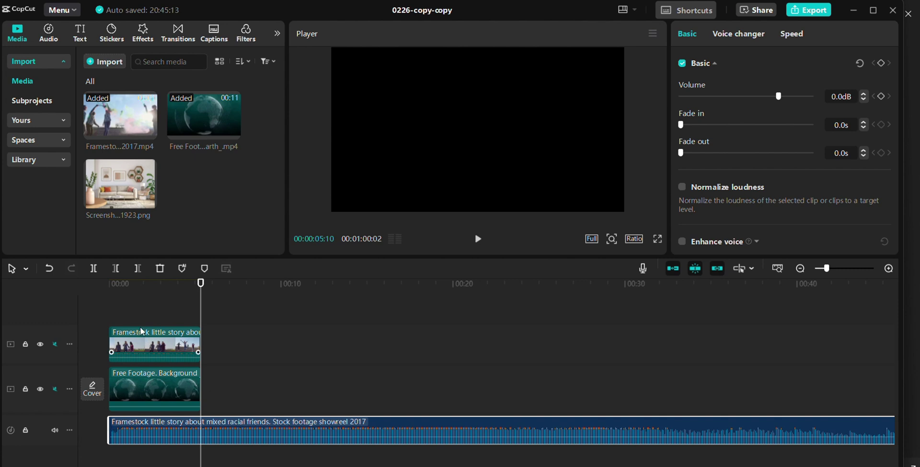
pyautogui.click(94, 270)
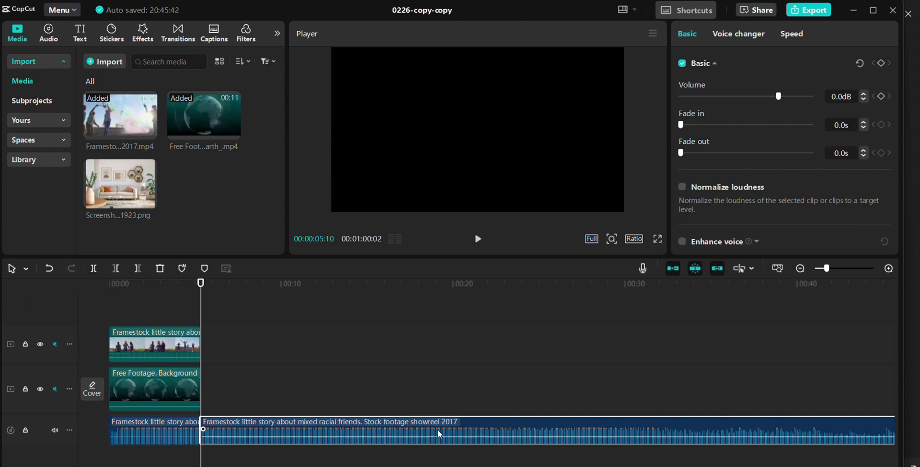
pyautogui.press('Delete')
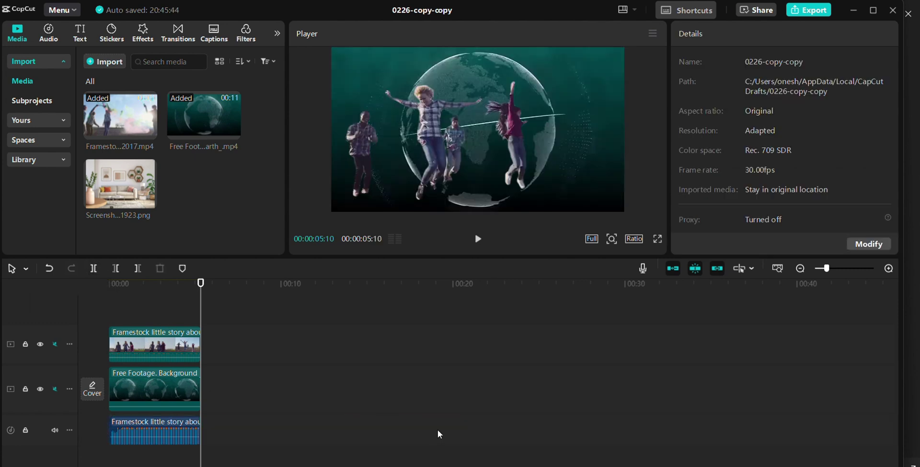
# Slow the extracted audio clip to 0.80x speed as a trial and restore it to 1.00x
pyautogui.click(146, 432)
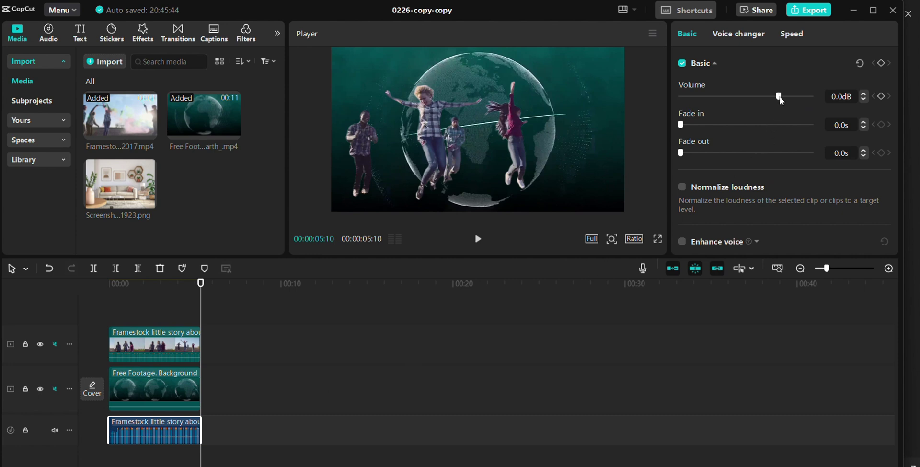
pyautogui.moveTo(781, 96)
pyautogui.mouseDown()
pyautogui.moveTo(796, 96)
pyautogui.moveTo(781, 95)
pyautogui.mouseUp()
pyautogui.click(792, 33)
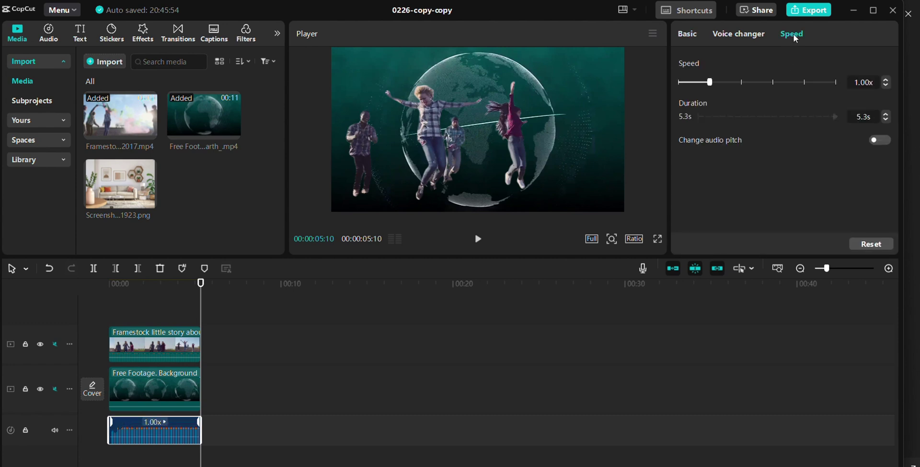
pyautogui.click(886, 86)
pyautogui.click(886, 86)
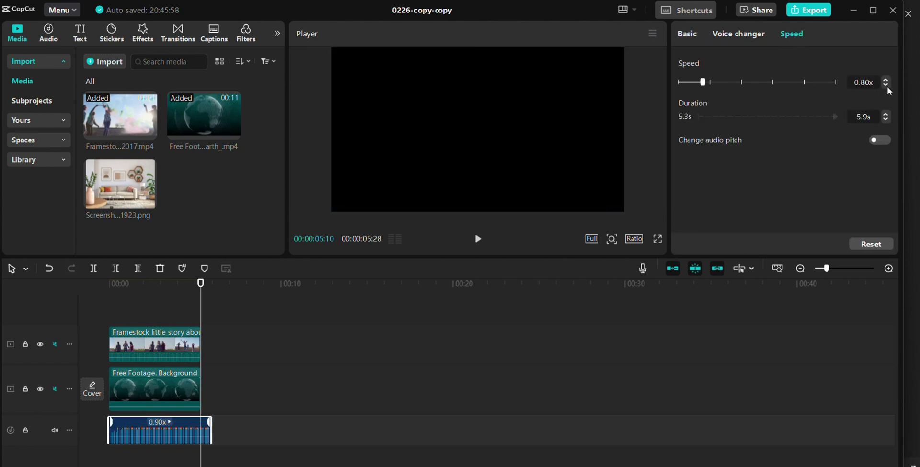
pyautogui.click(886, 80)
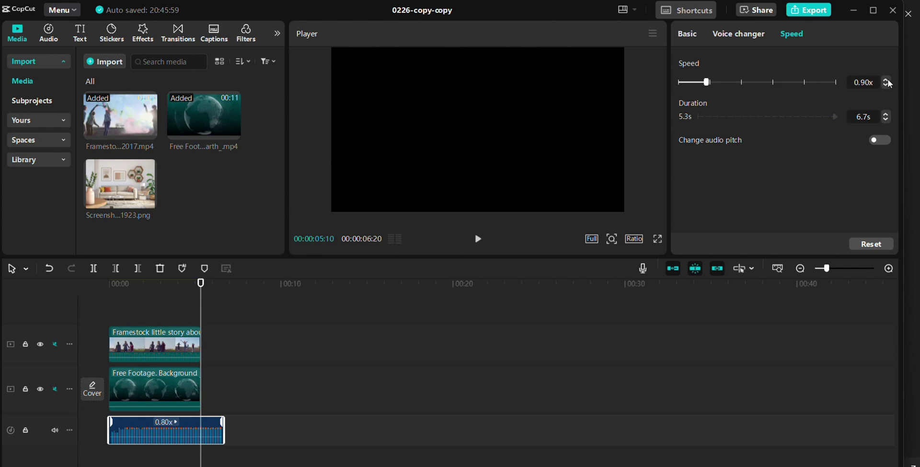
pyautogui.click(887, 79)
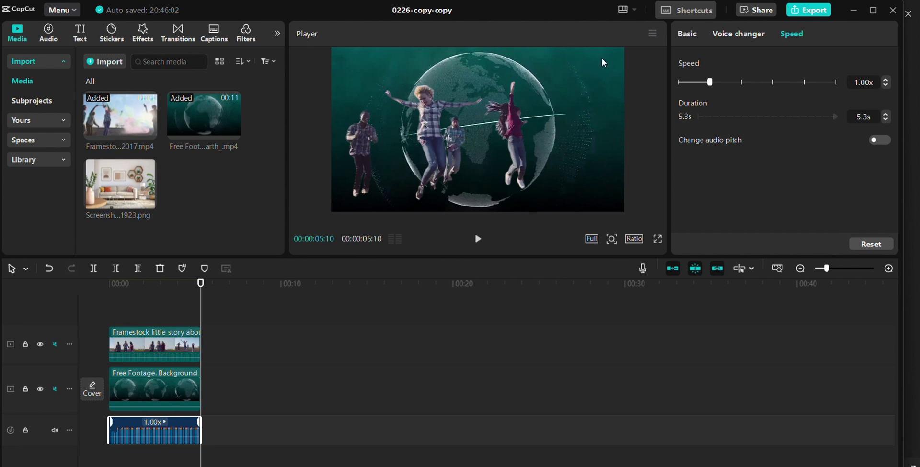
# Set the extracted audio's fade-in to 0.3 s and its fade-out to 0.6 s
pyautogui.click(690, 35)
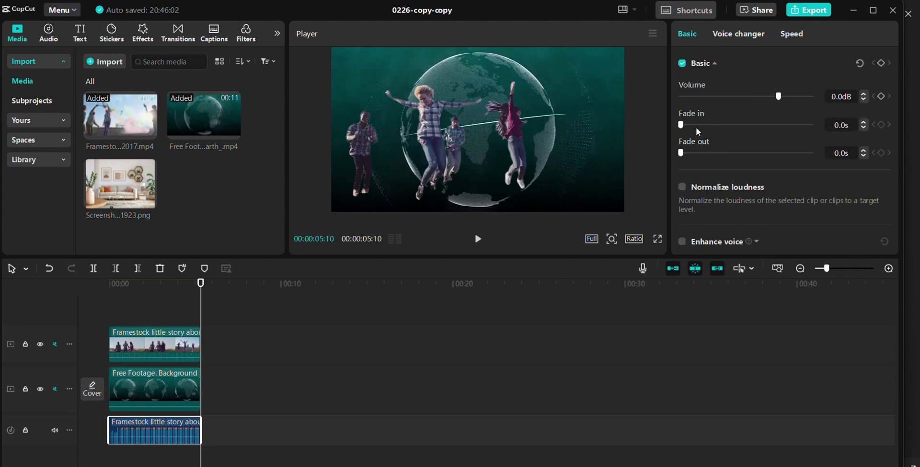
pyautogui.moveTo(681, 124); pyautogui.dragTo(689, 123)
pyautogui.moveTo(681, 157); pyautogui.dragTo(695, 155)
pyautogui.press('space')
# Lower the extracted audio's volume to -14.6 dB and play the composite from the start
pyautogui.moveTo(780, 96); pyautogui.dragTo(753, 99)
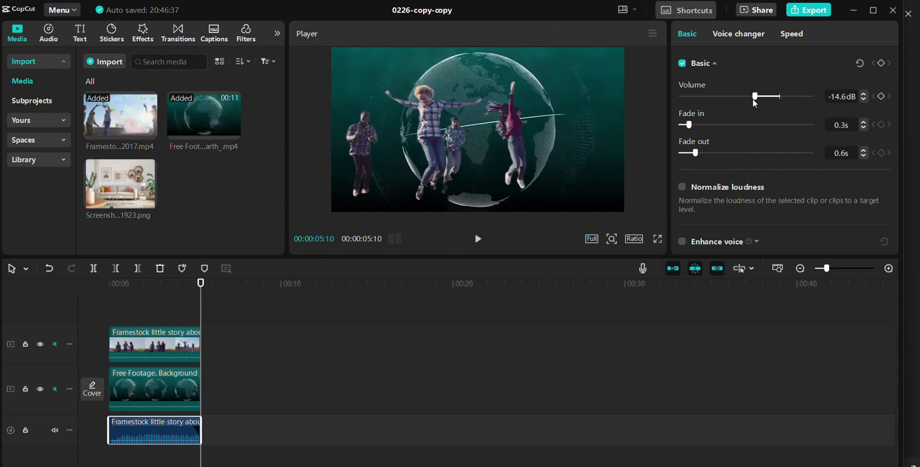
pyautogui.moveTo(201, 305); pyautogui.dragTo(62, 297)
pyautogui.press('space')
pyautogui.moveTo(140, 351)
pyautogui.moveTo(149, 439)
# Raise the extracted audio's volume to 14.4 dB as a trial, settle it at -11.2 dB, and review the remaining audio options
pyautogui.moveTo(756, 97); pyautogui.dragTo(800, 99)
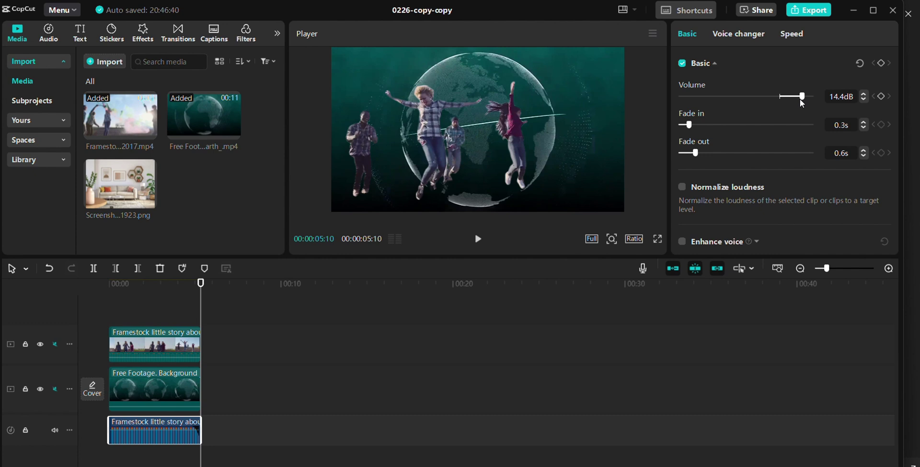
pyautogui.moveTo(799, 99); pyautogui.dragTo(760, 97)
pyautogui.scroll(-2, 763, 131)
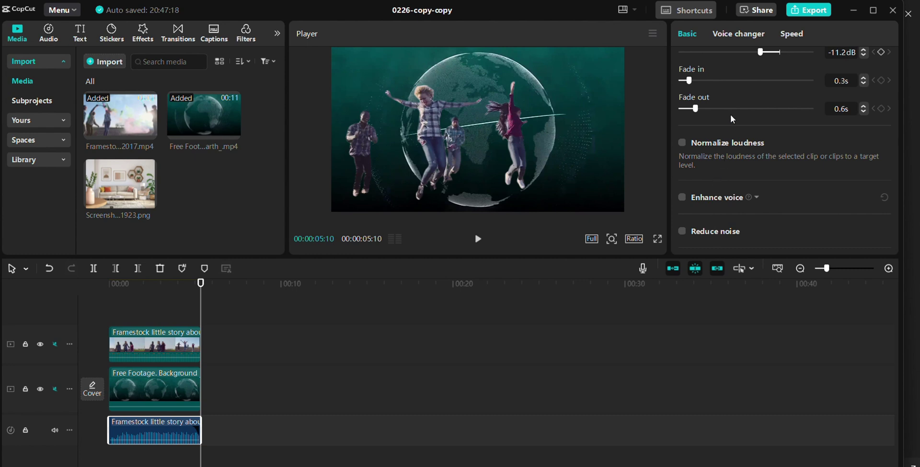
pyautogui.scroll(-3, 706, 162)
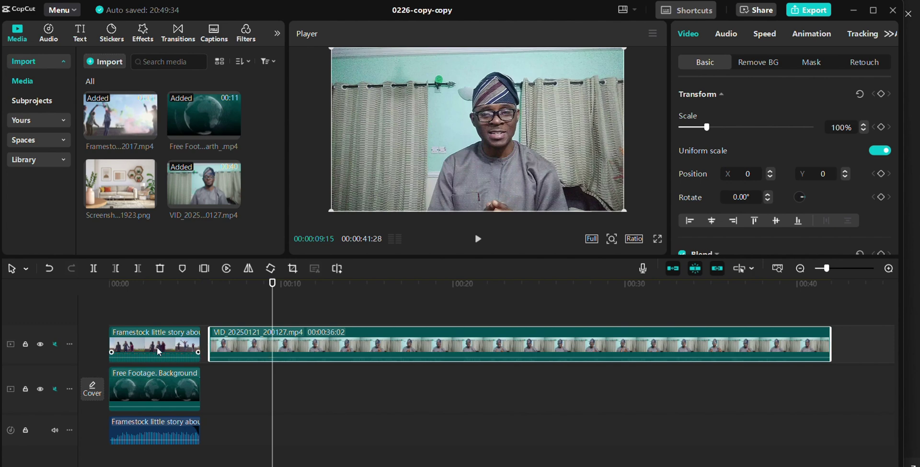
# Delete the cutout clip of the people and shift the VID_20250121_200127.mp4 clip slightly earlier on the same track
pyautogui.moveTo(154, 347); pyautogui.dragTo(245, 389)
pyautogui.press('Delete')
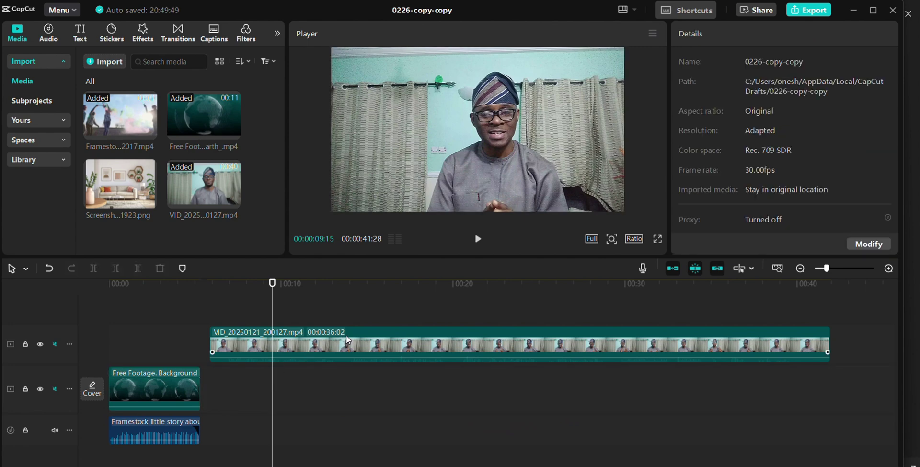
pyautogui.moveTo(352, 345); pyautogui.dragTo(330, 345)
pyautogui.moveTo(299, 354); pyautogui.dragTo(347, 350)
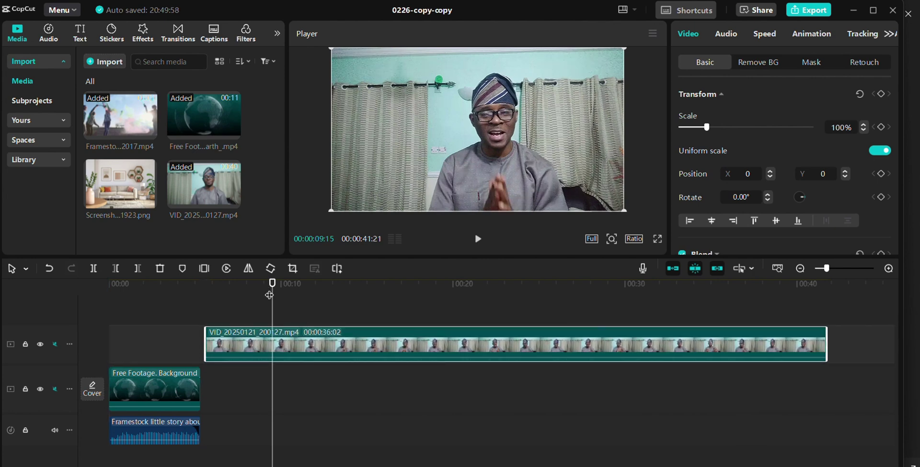
# Play the VID_20250121_200127.mp4 clip from its beginning, unmute its track, and stop playback at 00:00:19:15
pyautogui.moveTo(270, 294); pyautogui.dragTo(204, 308)
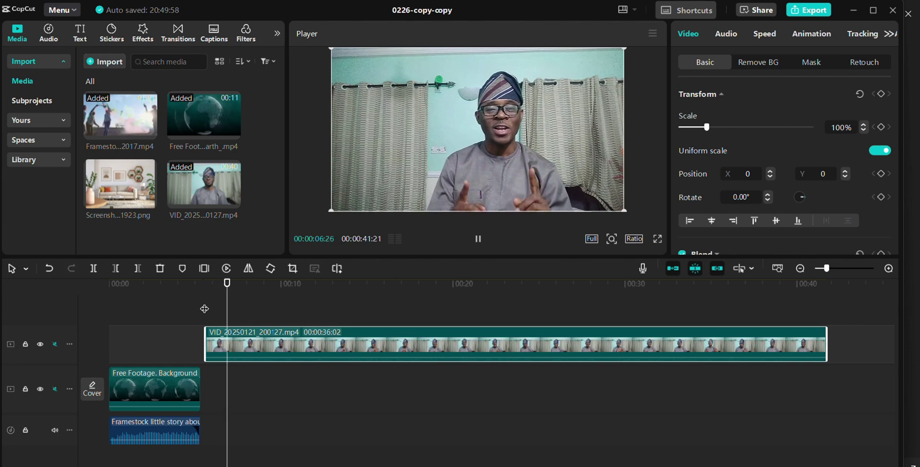
pyautogui.click(55, 343)
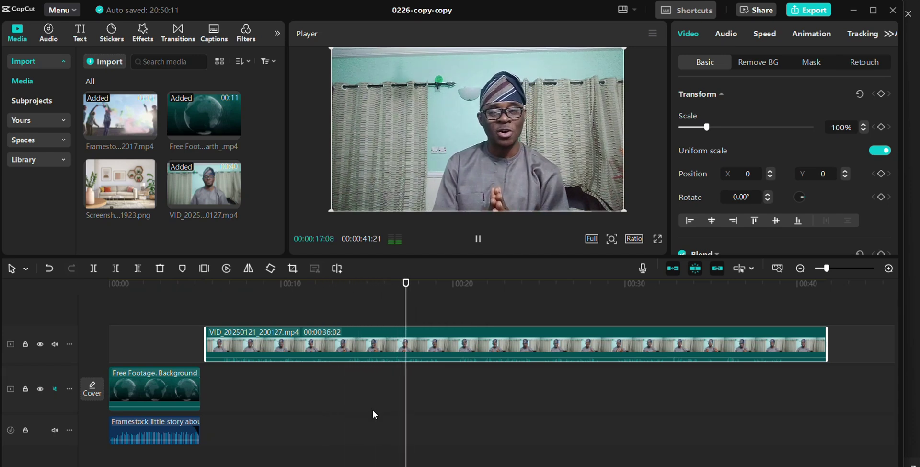
pyautogui.press('space')
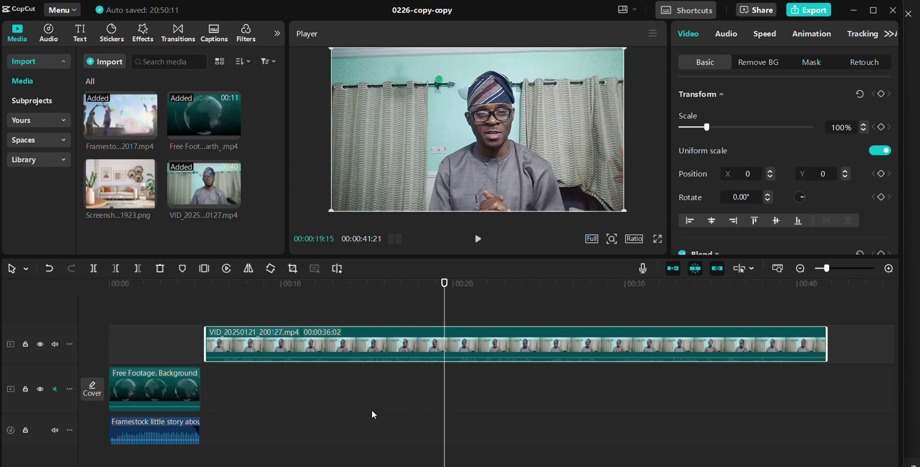
# Split the VID_20250121_200127.mp4 clip at 00:00:19:15 and delete the part after the cut
pyautogui.click(94, 269)
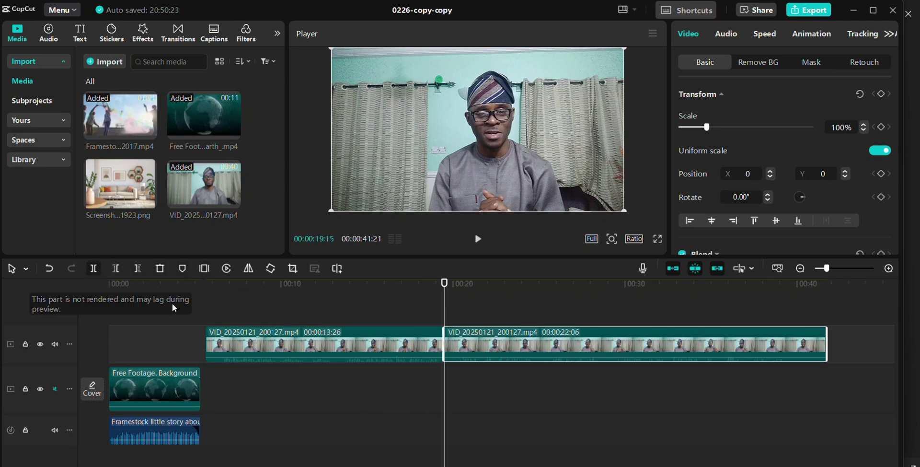
pyautogui.click(559, 336)
pyautogui.press('Delete')
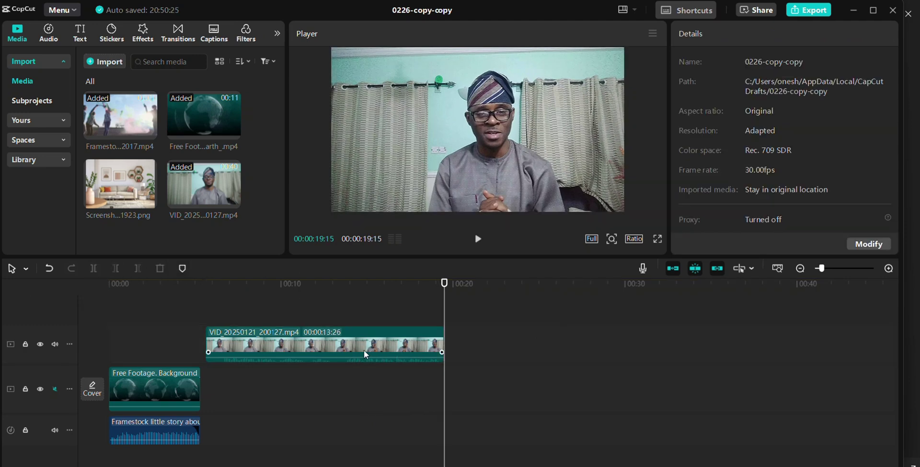
# Move the VID_20250121_200127.mp4 clip to the start of the timeline and remove its background with Auto removal
pyautogui.moveTo(364, 350); pyautogui.dragTo(260, 350)
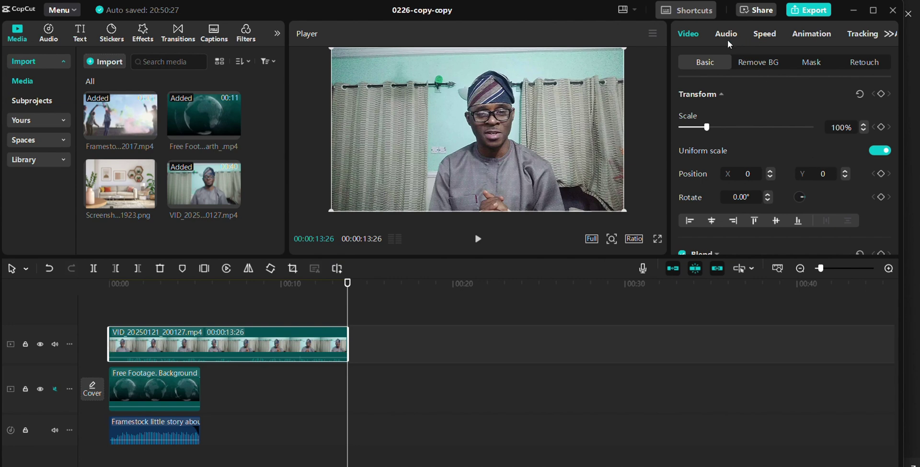
pyautogui.click(755, 64)
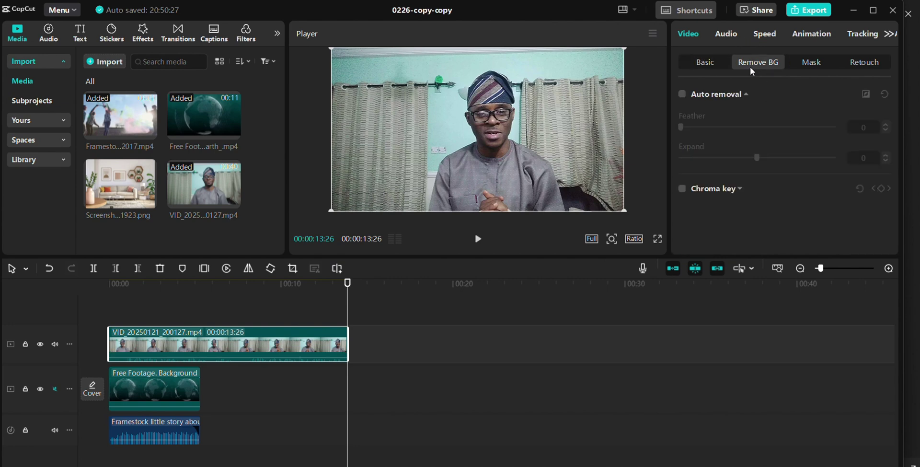
pyautogui.click(681, 97)
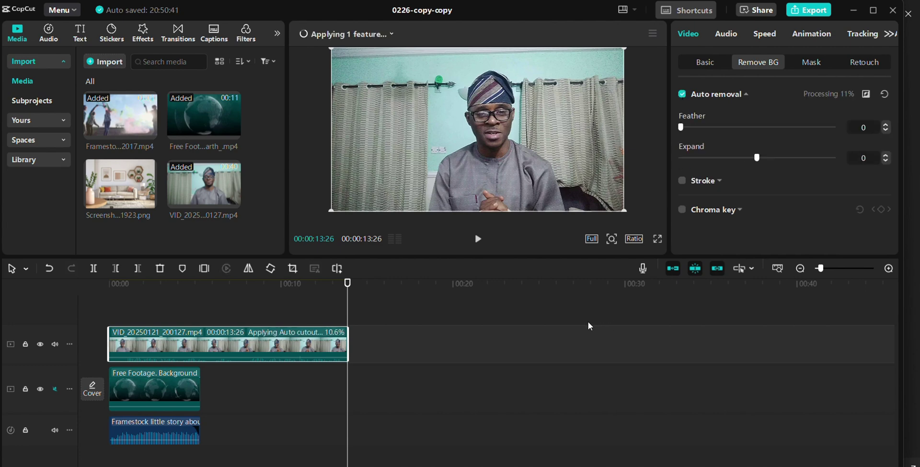
# Check the cutout against the Earth footage at 00:00:04:17 and extend the Earth background clip to 00:00:10:02
pyautogui.moveTo(347, 300); pyautogui.dragTo(187, 320)
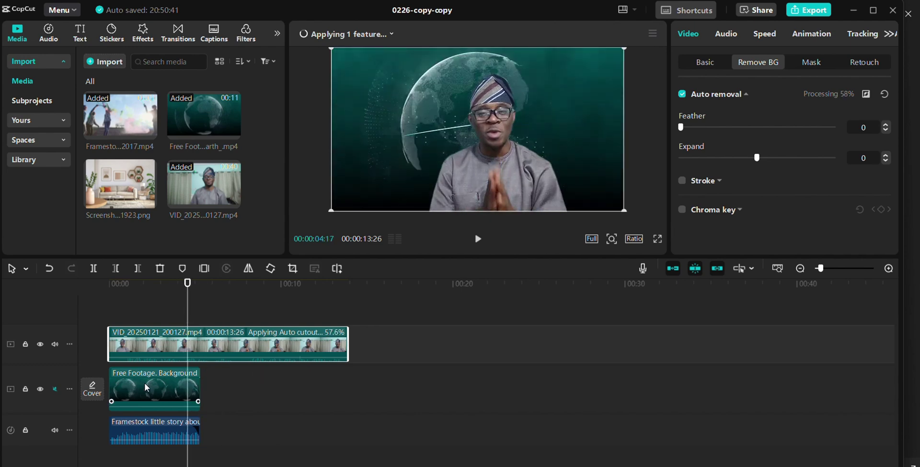
pyautogui.click(193, 384)
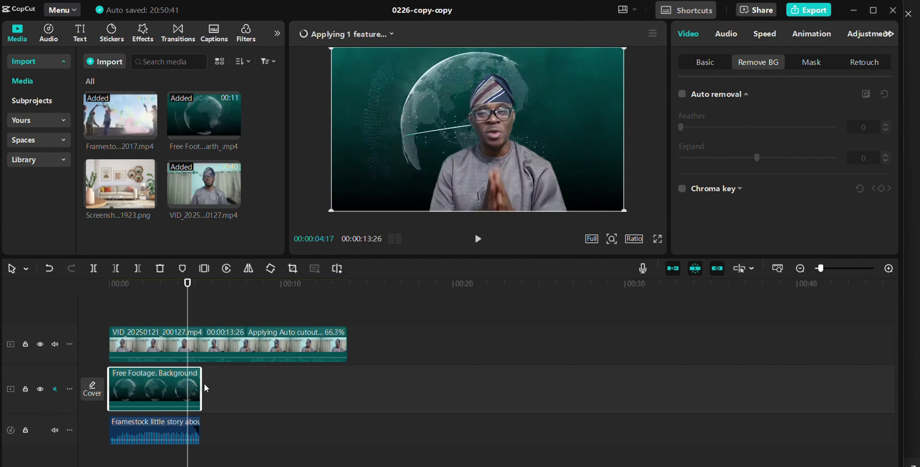
pyautogui.moveTo(201, 384); pyautogui.dragTo(283, 383)
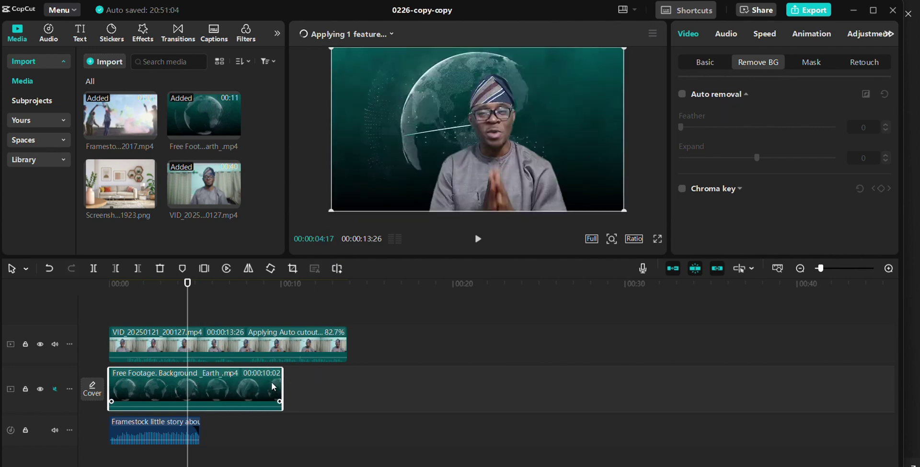
# Raise the VID_20250121_200127.mp4 clip's volume to 14.1 dB and play the timeline from the beginning to 00:00:07:20
pyautogui.click(286, 332)
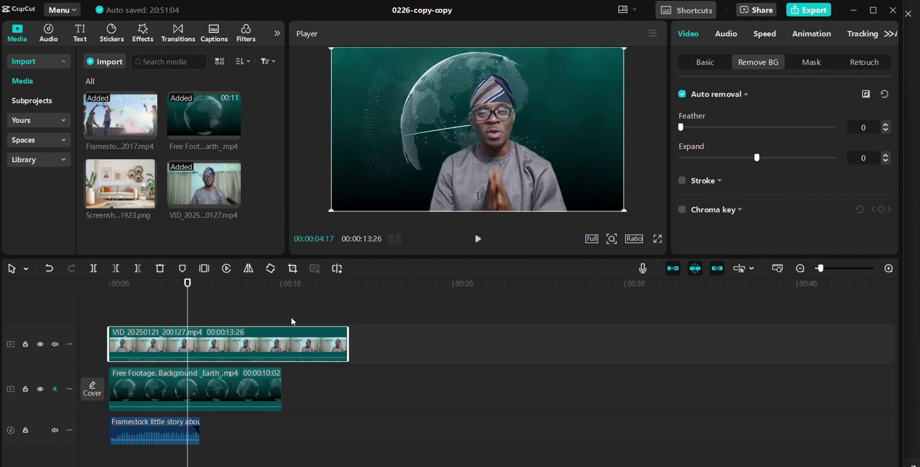
pyautogui.moveTo(187, 294)
pyautogui.mouseDown()
pyautogui.moveTo(375, 295)
pyautogui.moveTo(192, 297)
pyautogui.mouseUp()
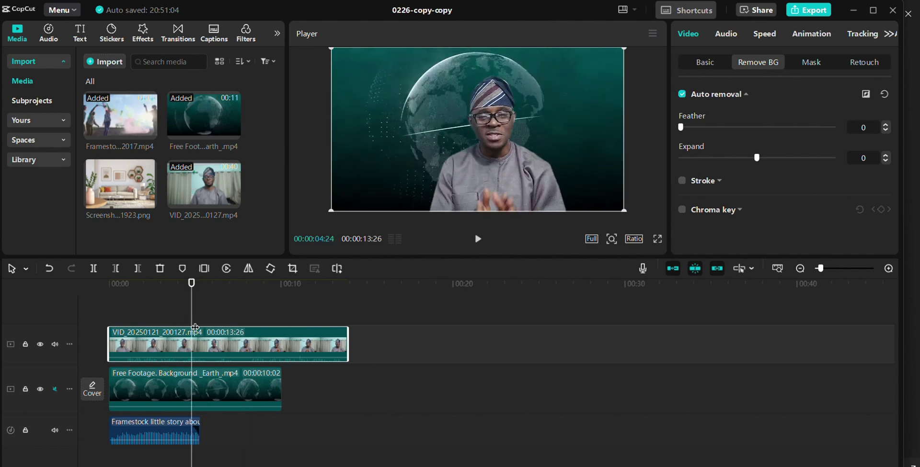
pyautogui.press('Home')
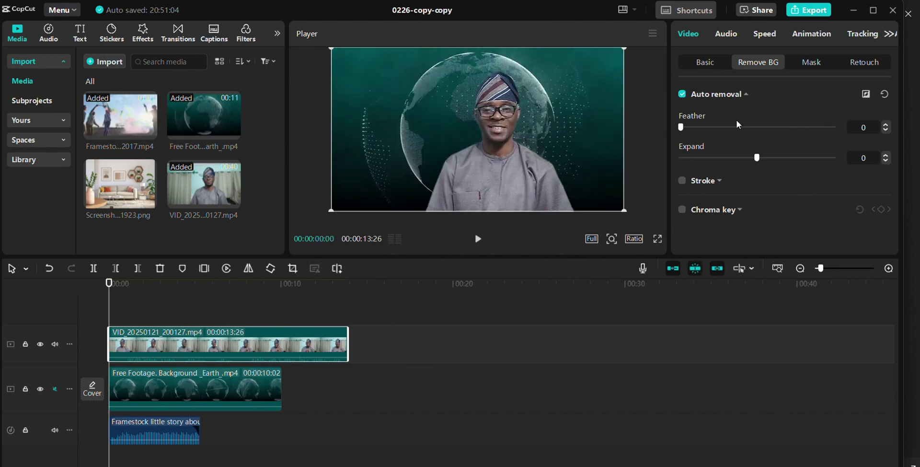
pyautogui.click(706, 62)
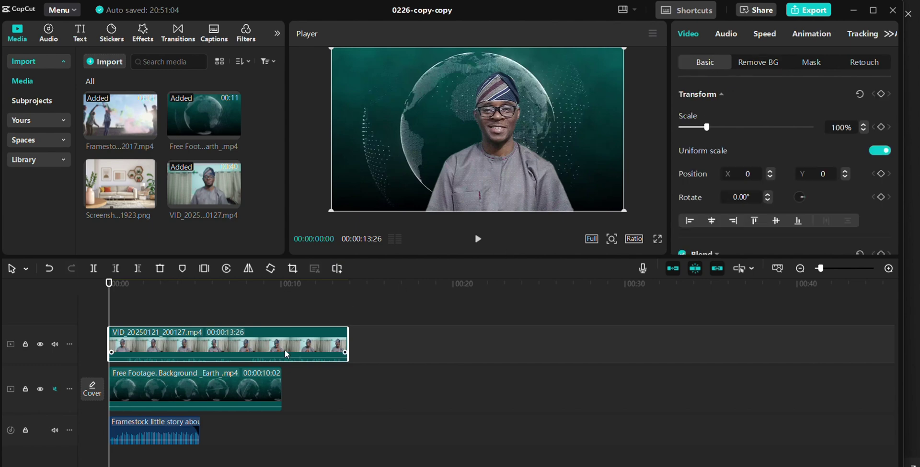
pyautogui.click(726, 34)
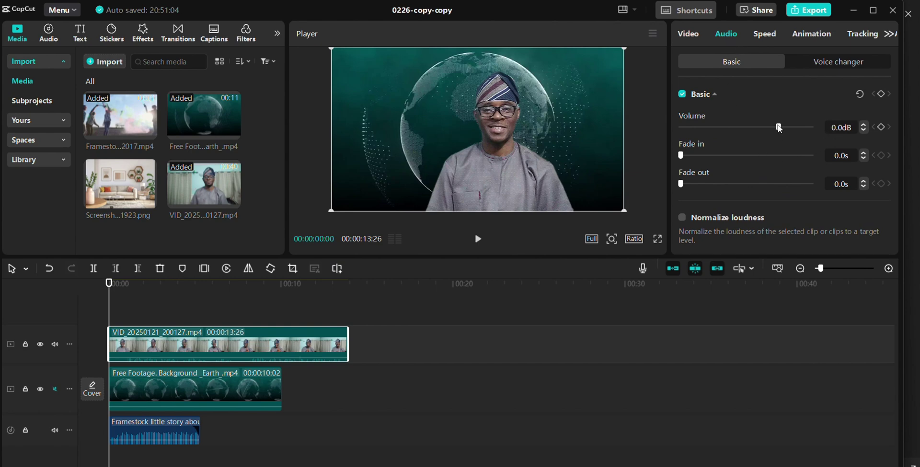
pyautogui.moveTo(779, 127); pyautogui.dragTo(802, 128)
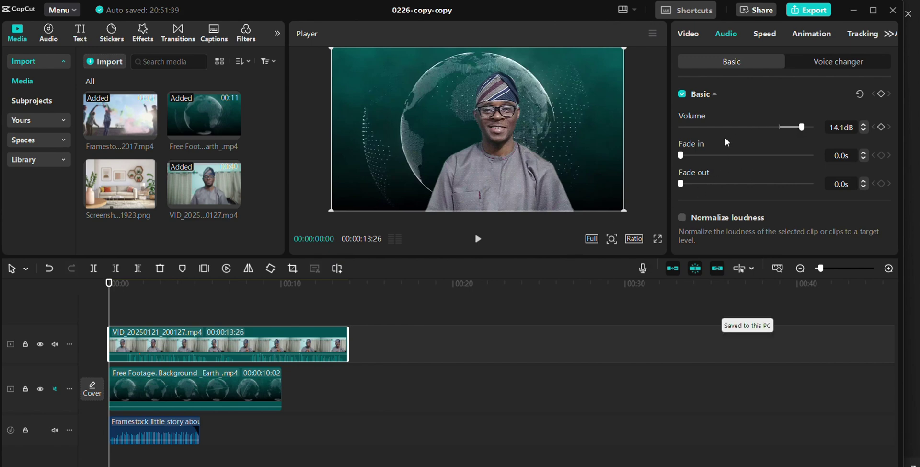
pyautogui.press('space')
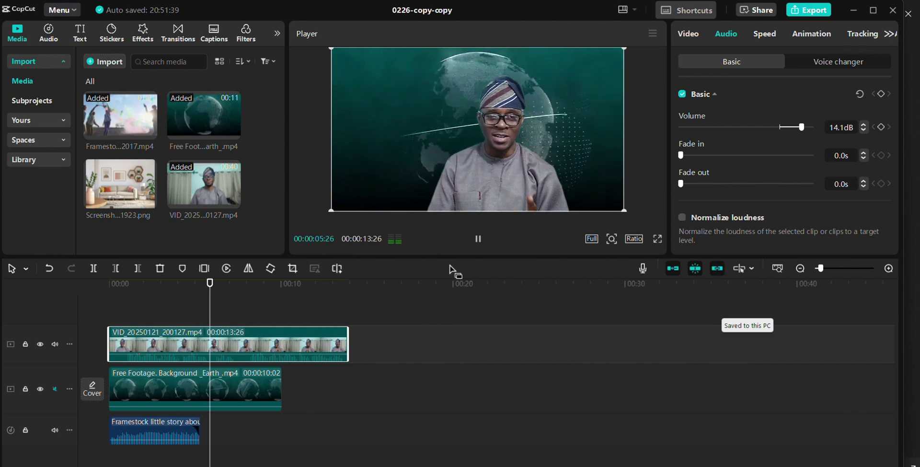
pyautogui.press('space')
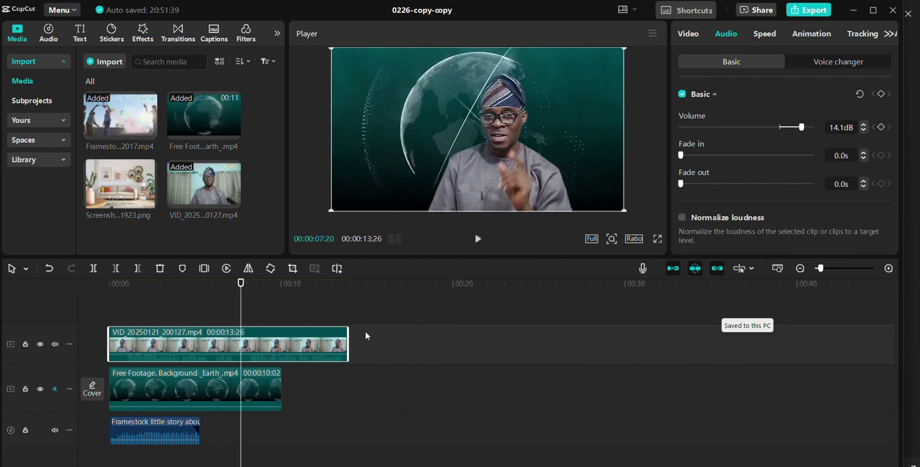
# Extend the Framestock audio clip to the end of the VID_20250121_200127.mp4 clip and lower its volume to -16.7 dB
pyautogui.click(192, 434)
pyautogui.moveTo(200, 434); pyautogui.dragTo(346, 436)
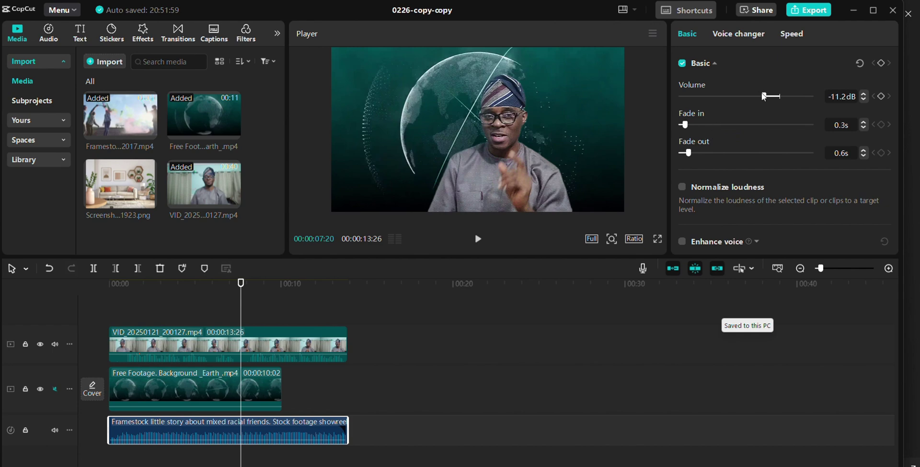
pyautogui.moveTo(762, 96); pyautogui.dragTo(750, 96)
# Set the VID_20250121_200127.mp4 clip's speed to 1.30x and play it from the beginning to its end
pyautogui.click(199, 344)
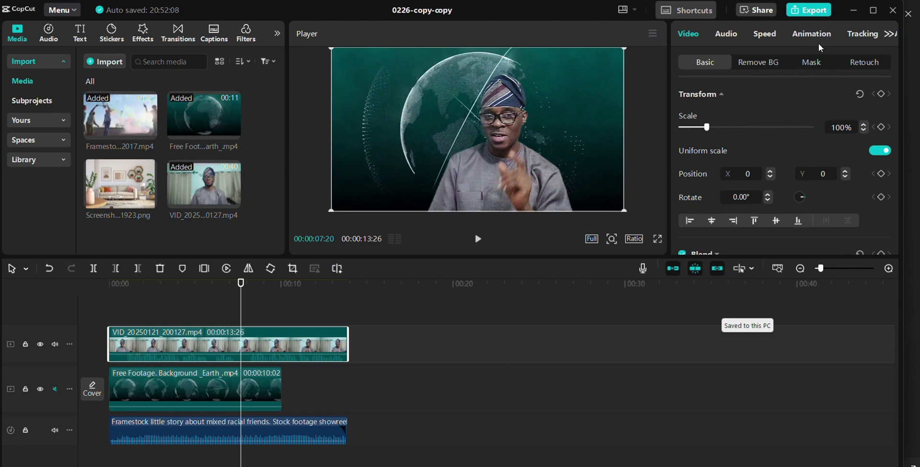
pyautogui.click(766, 38)
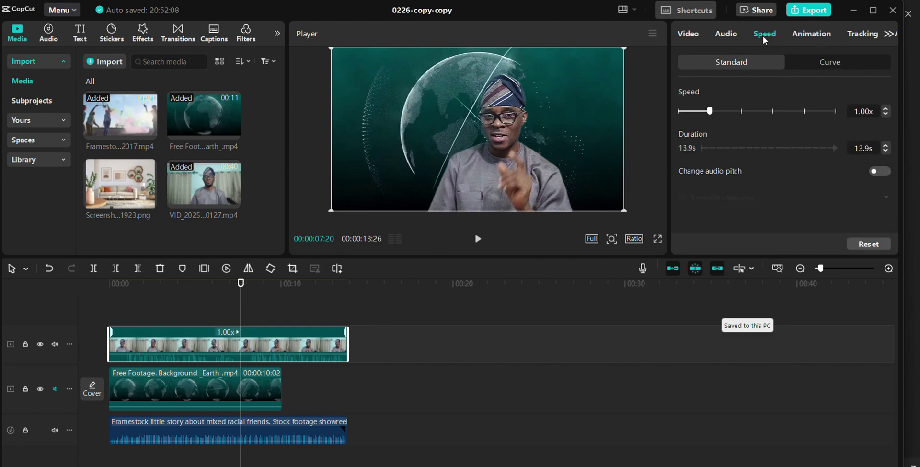
pyautogui.click(885, 108)
pyautogui.click(886, 109)
pyautogui.click(886, 109)
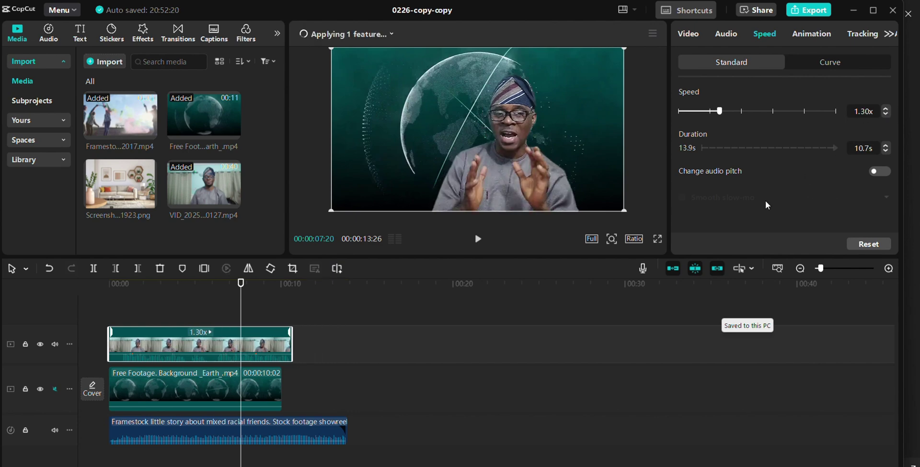
pyautogui.moveTo(240, 303); pyautogui.dragTo(82, 311)
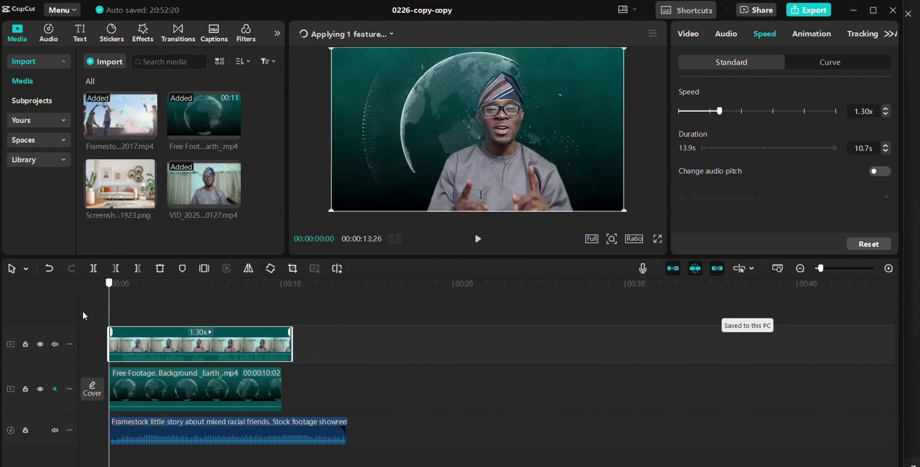
pyautogui.press('space')
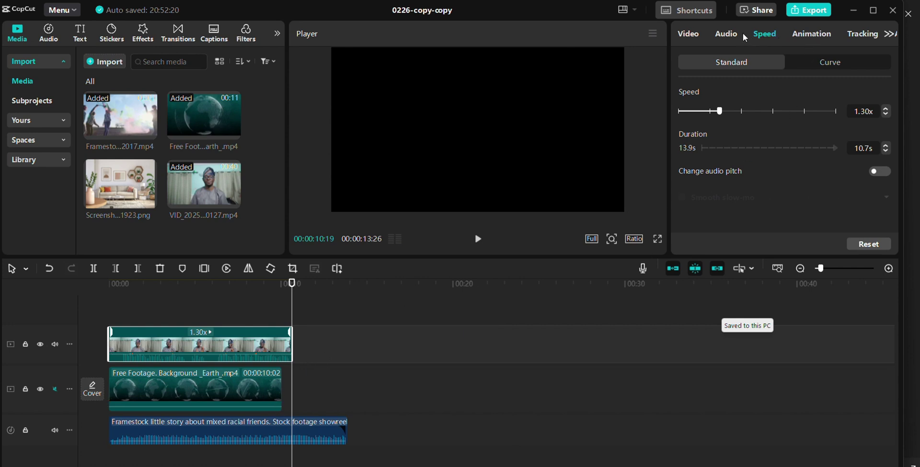
# Raise the VID_20250121_200127.mp4 clip's volume to 17.1 dB and enable Normalize loudness
pyautogui.click(726, 33)
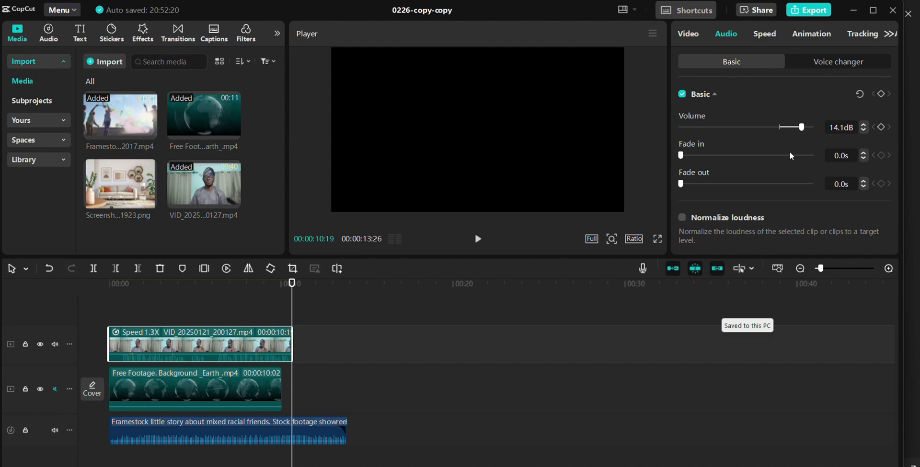
pyautogui.moveTo(801, 127); pyautogui.dragTo(806, 127)
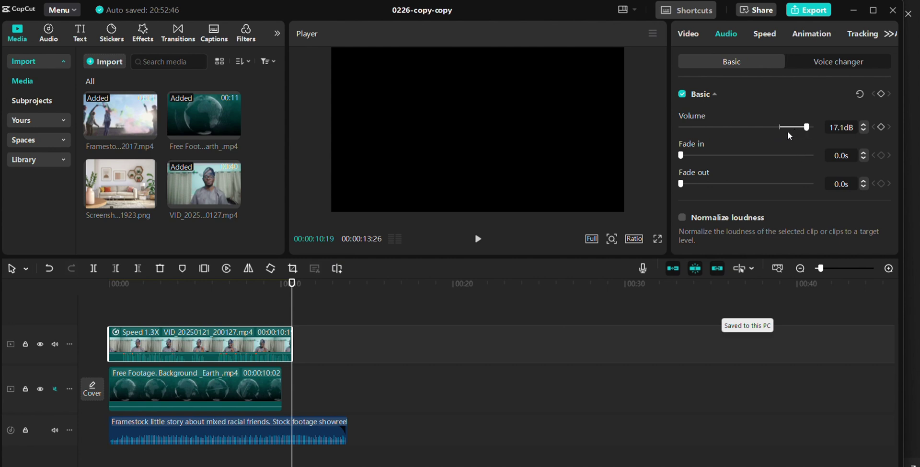
pyautogui.scroll(-2, 787, 130)
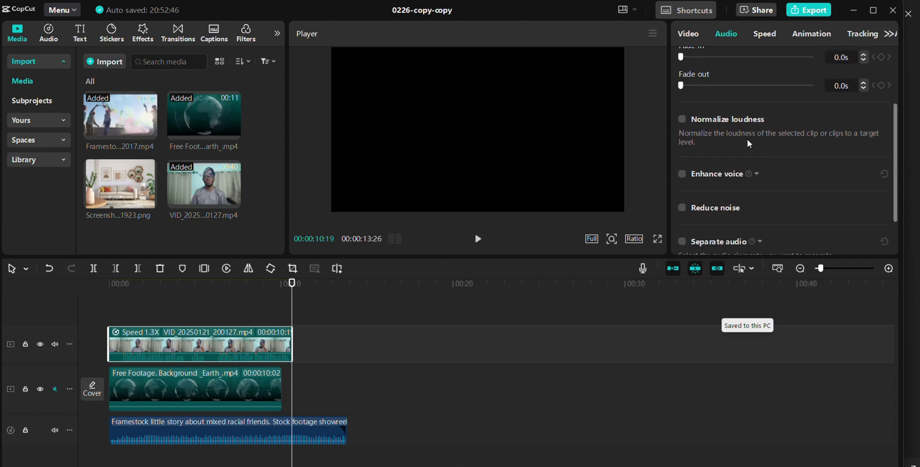
pyautogui.click(682, 120)
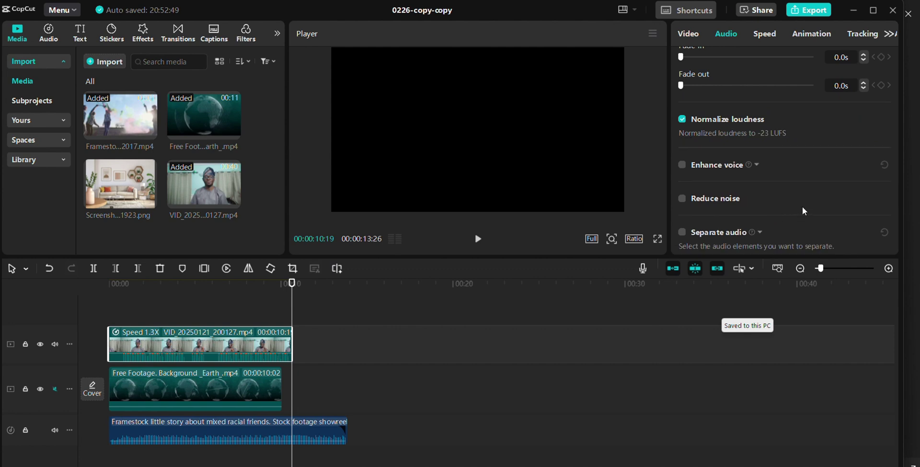
# Enable Enhance voice at intensity 75 and Reduce noise for the VID_20250121_200127.mp4 clip
pyautogui.click(682, 166)
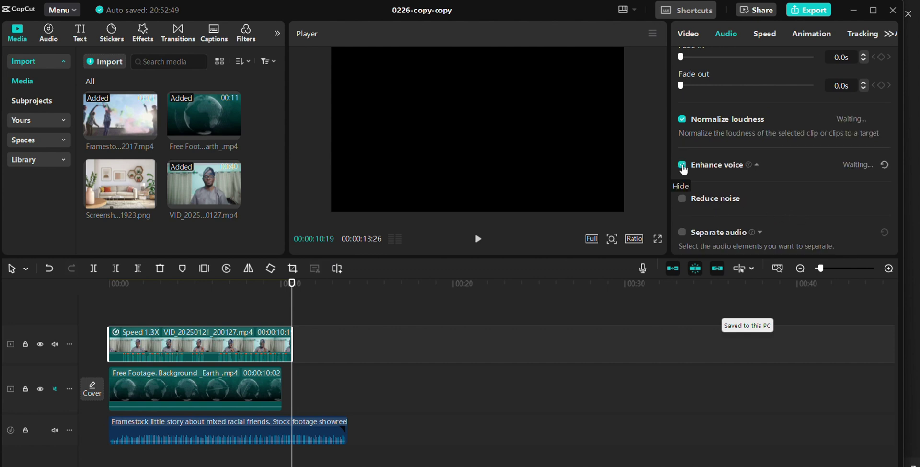
pyautogui.scroll(-3, 739, 173)
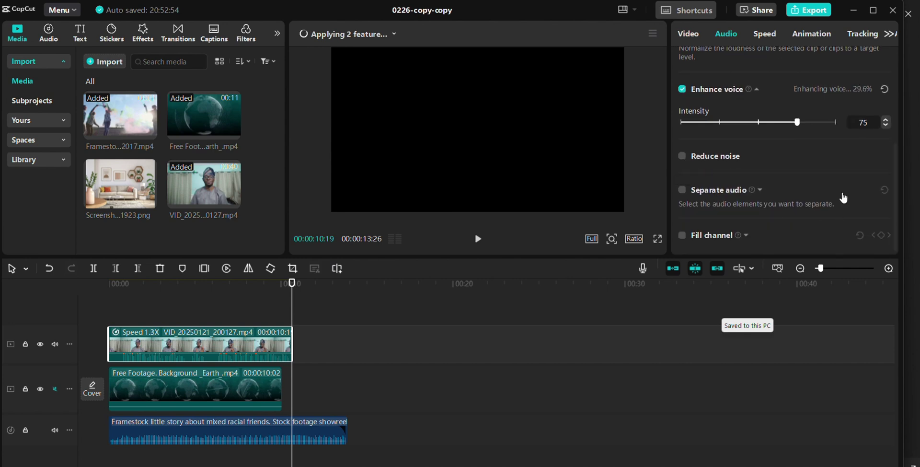
pyautogui.click(683, 156)
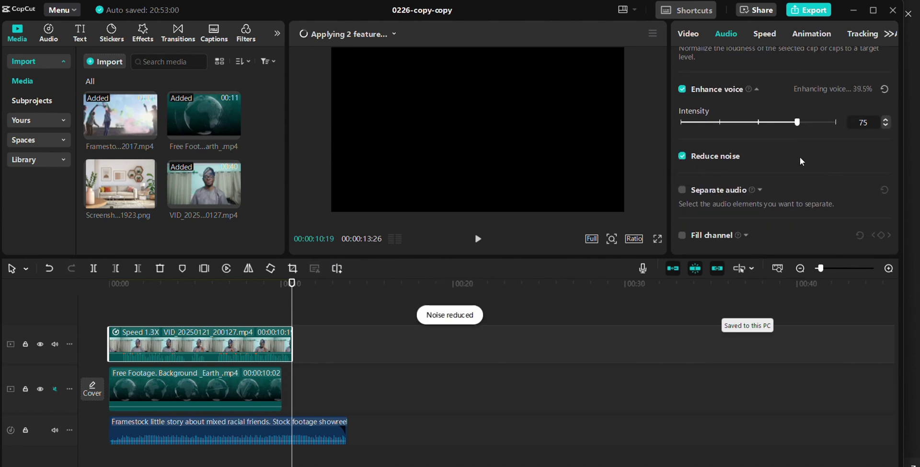
pyautogui.scroll(5, 796, 157)
pyautogui.scroll(-3, 776, 168)
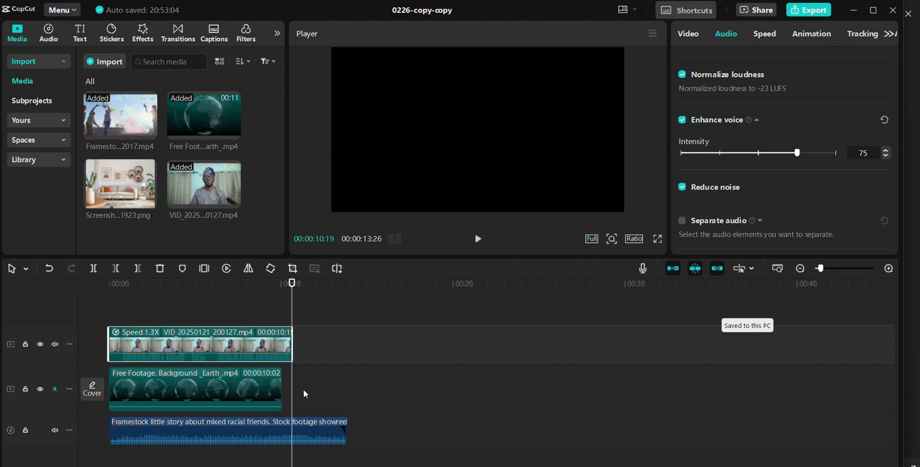
# Play the timeline from the beginning to check the processed voice, and stop playback at 00:00:11:03
pyautogui.moveTo(291, 390); pyautogui.dragTo(82, 387)
pyautogui.press('space')
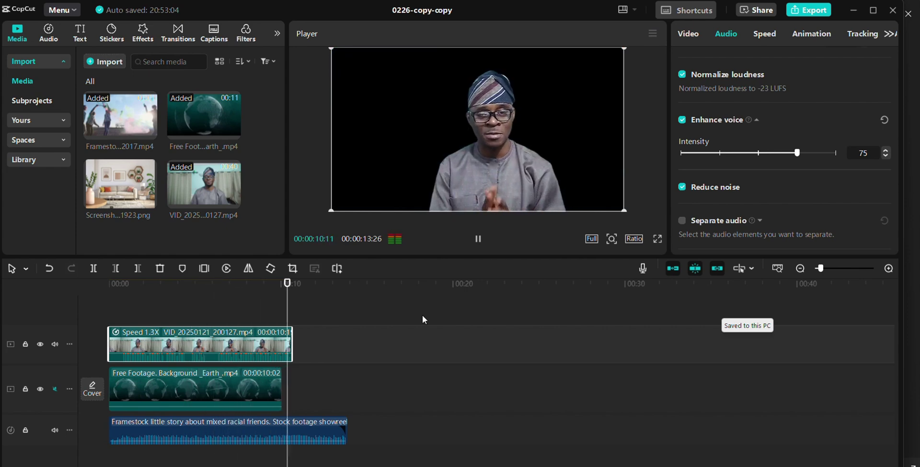
pyautogui.press('space')
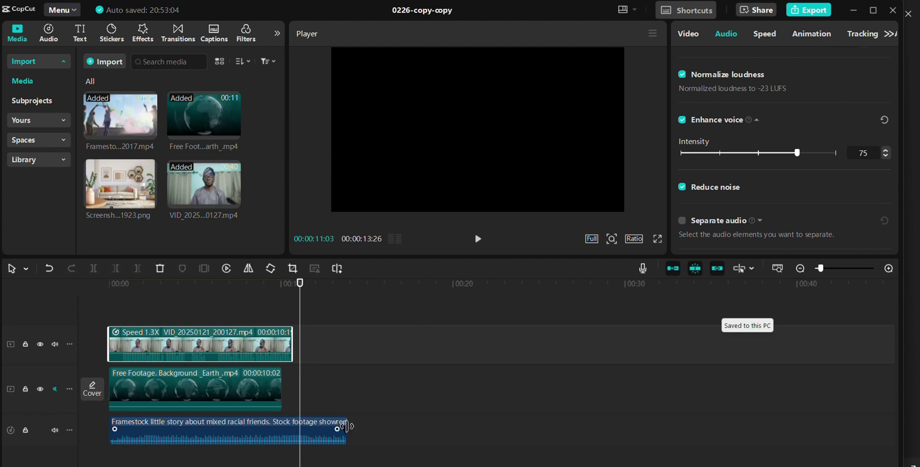
# Trim the Framestock audio clip so that it ends with the VID_20250121_200127.mp4 clip at 00:00:10:19
pyautogui.moveTo(349, 430); pyautogui.dragTo(287, 415)
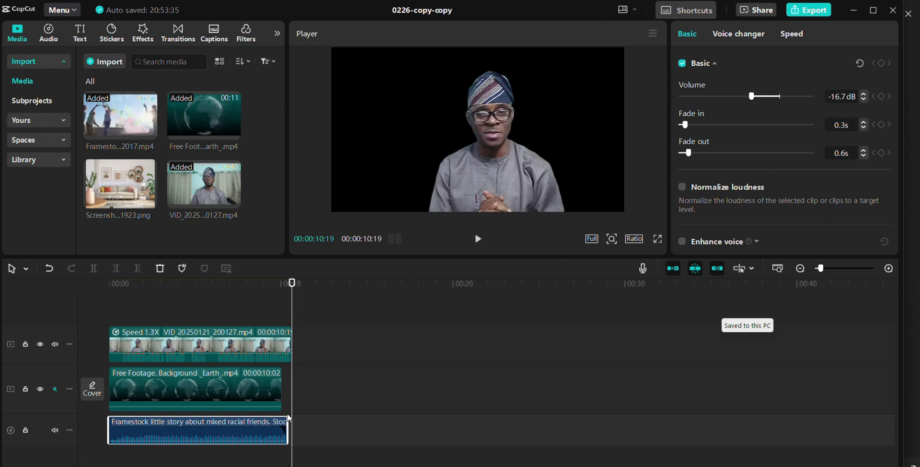
pyautogui.click(273, 390)
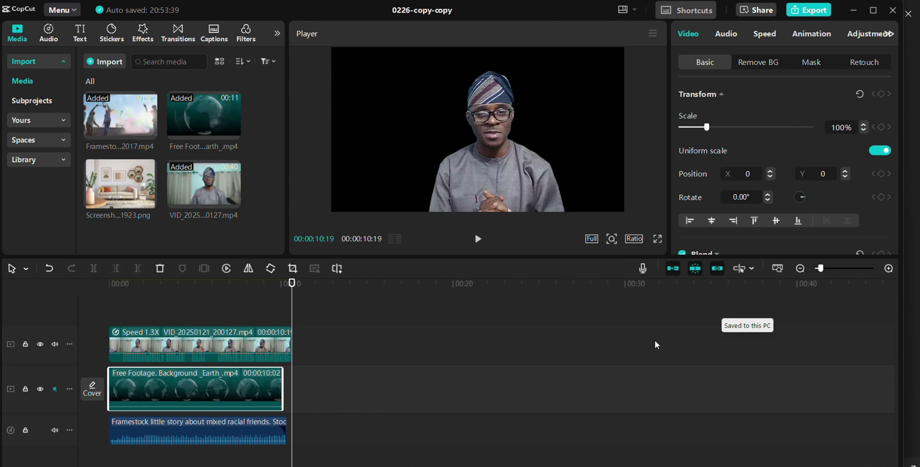
pyautogui.moveTo(820, 268); pyautogui.dragTo(830, 272)
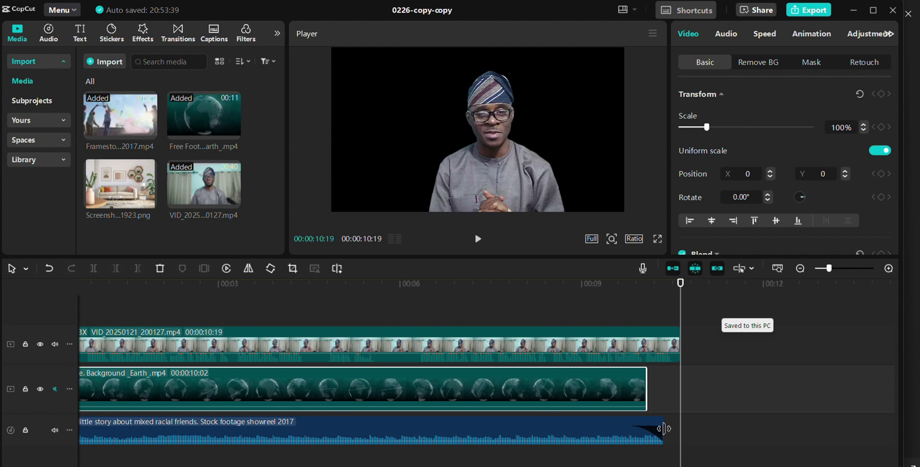
pyautogui.moveTo(664, 429); pyautogui.dragTo(678, 431)
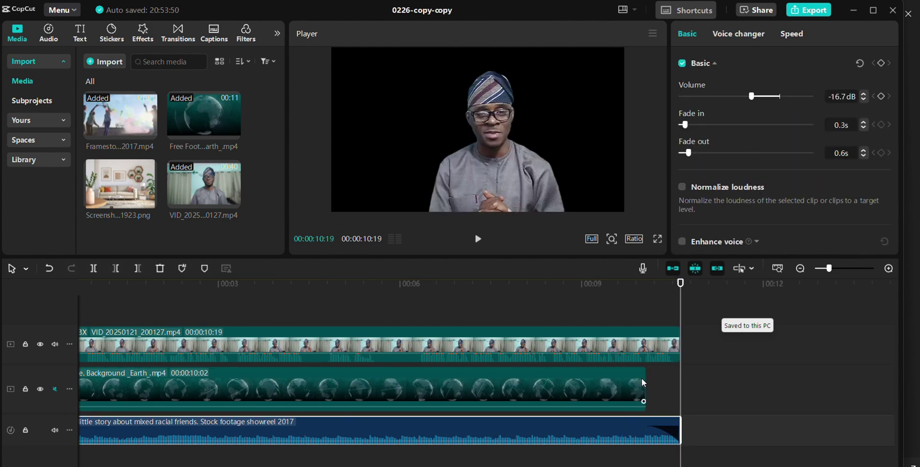
# Place a copy of the Free Footage Background Earth clip directly after the original and trim its end to 00:00:10:19
pyautogui.click(603, 381)
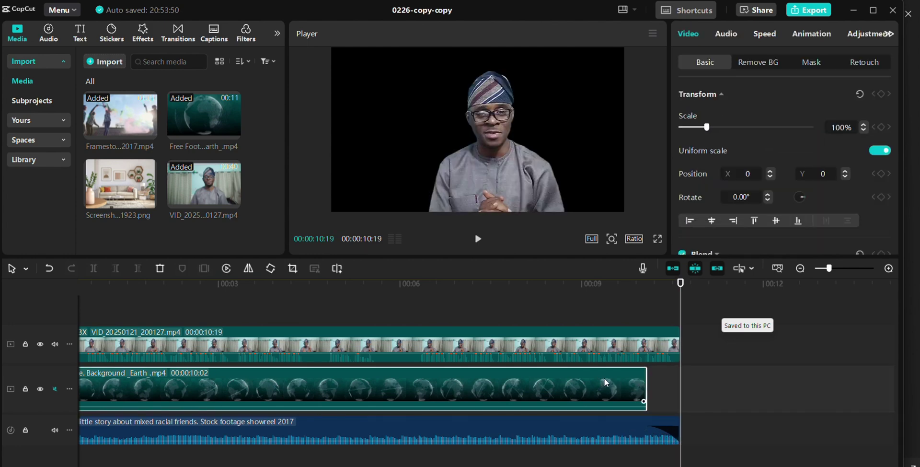
pyautogui.rightClick(569, 381)
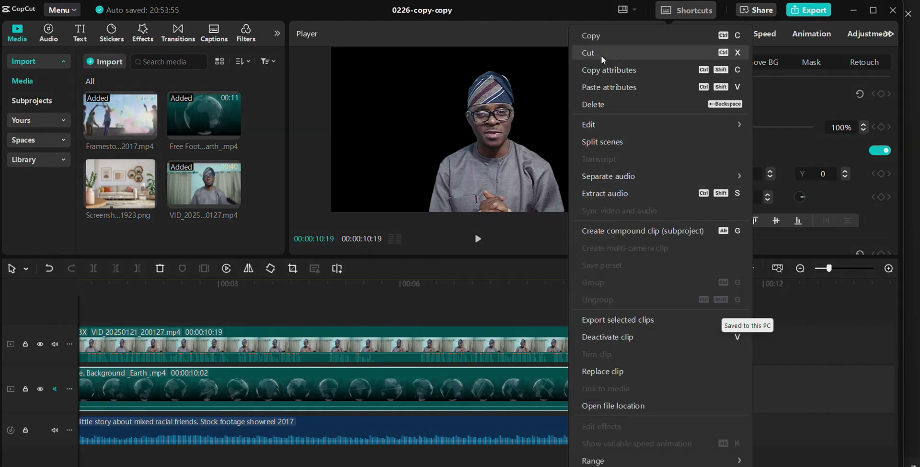
pyautogui.click(607, 37)
pyautogui.rightClick(706, 393)
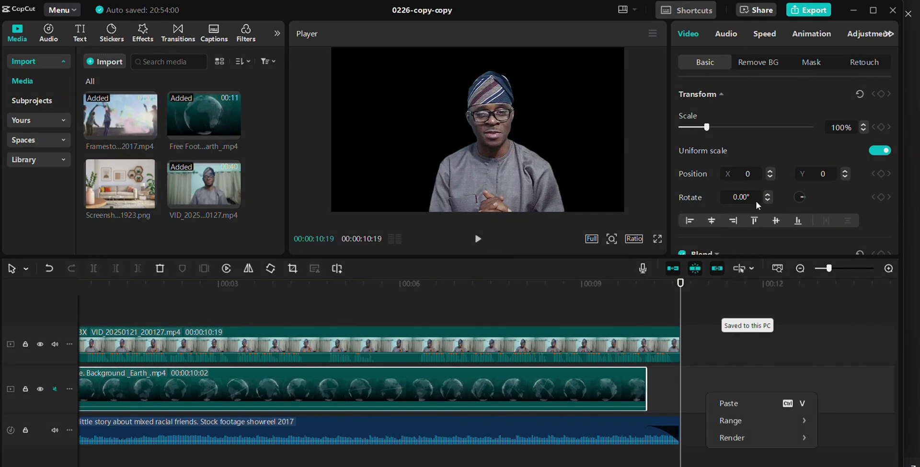
pyautogui.click(713, 404)
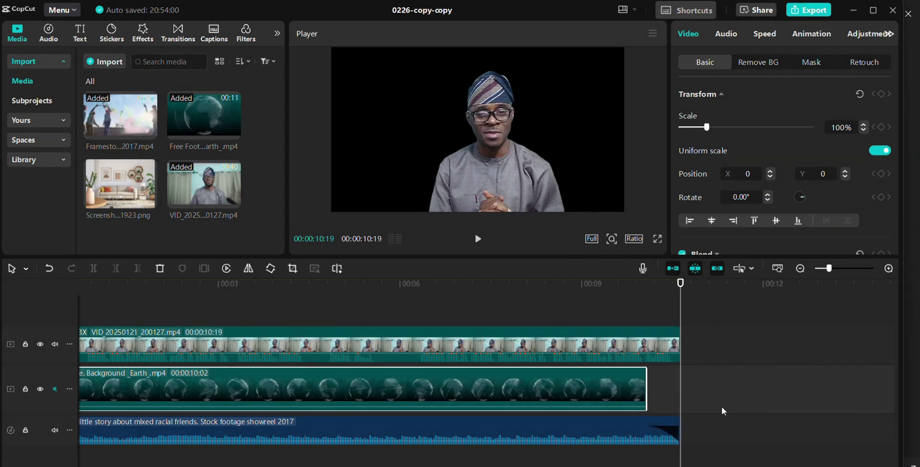
pyautogui.moveTo(728, 354); pyautogui.dragTo(700, 389)
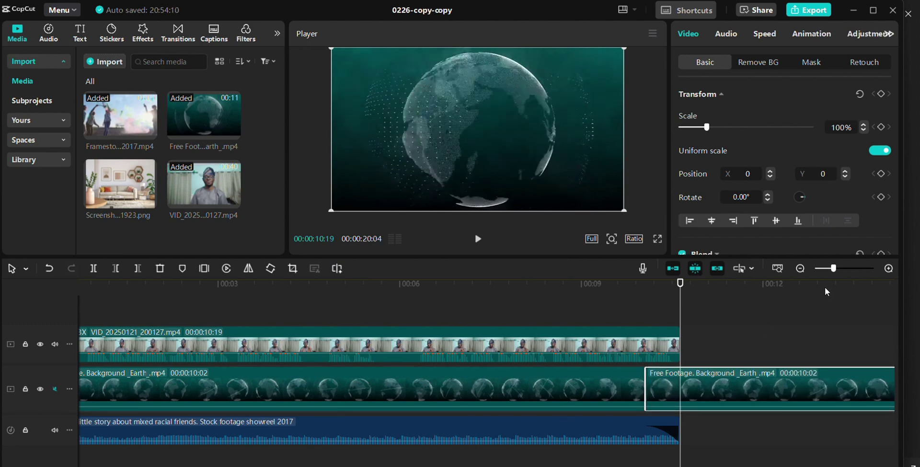
pyautogui.moveTo(834, 269); pyautogui.dragTo(827, 270)
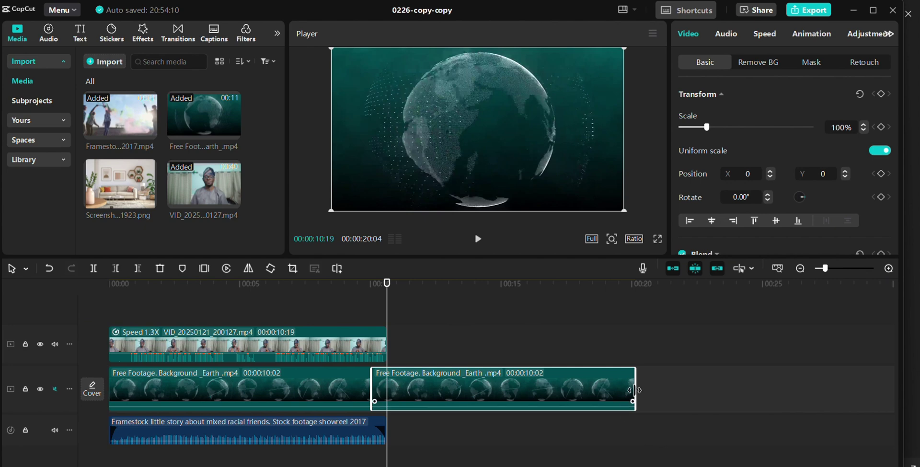
pyautogui.moveTo(635, 389); pyautogui.dragTo(387, 381)
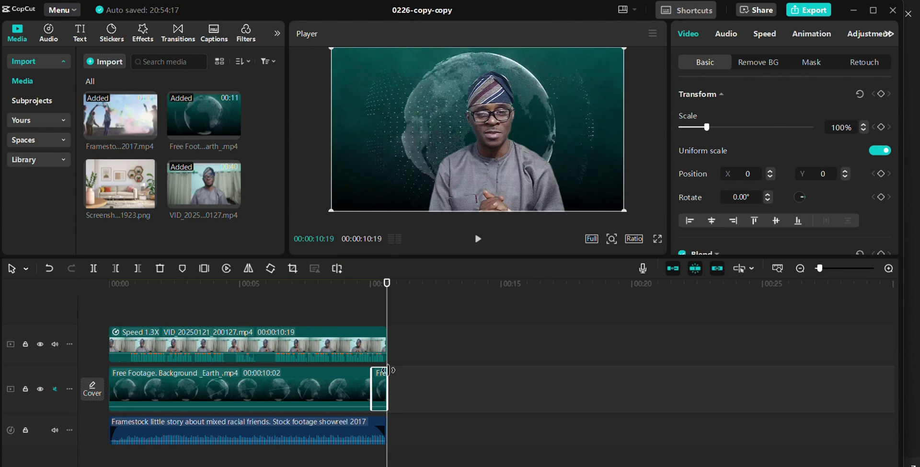
# At the start of the timeline, scale the VID_20250121_200127.mp4 clip to 114% and position it at X -181, Y -56
pyautogui.moveTo(388, 307); pyautogui.dragTo(109, 307)
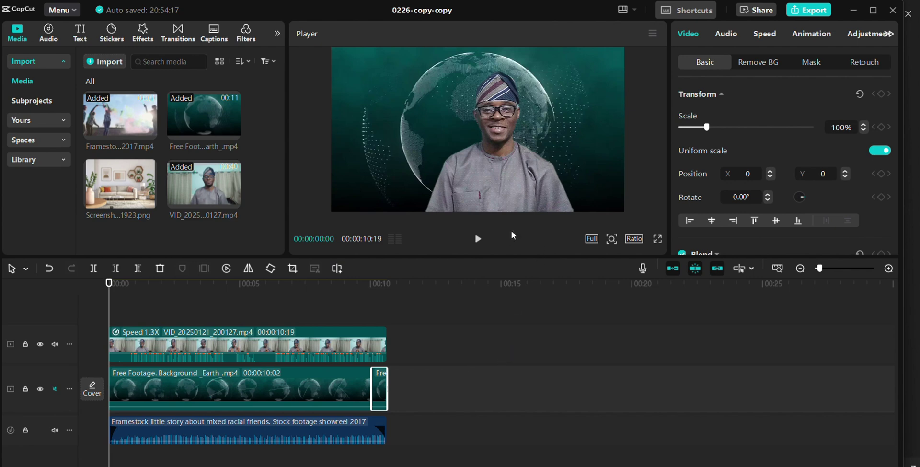
pyautogui.click(504, 160)
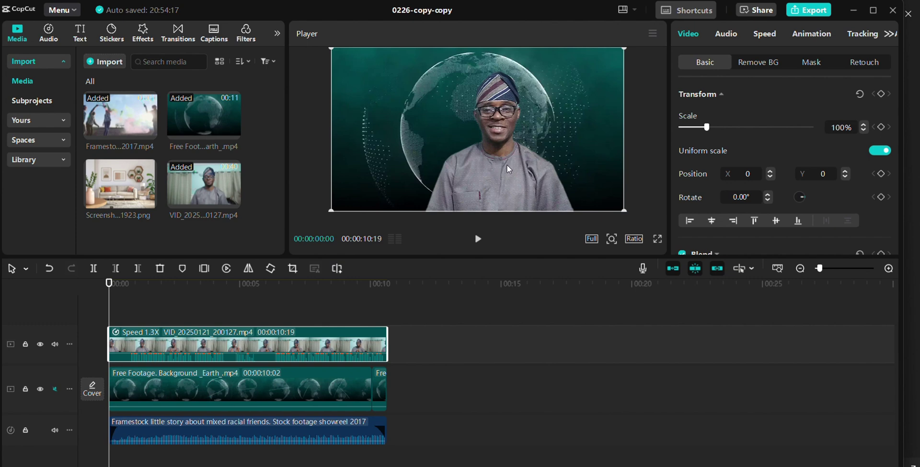
pyautogui.moveTo(493, 186); pyautogui.dragTo(404, 194)
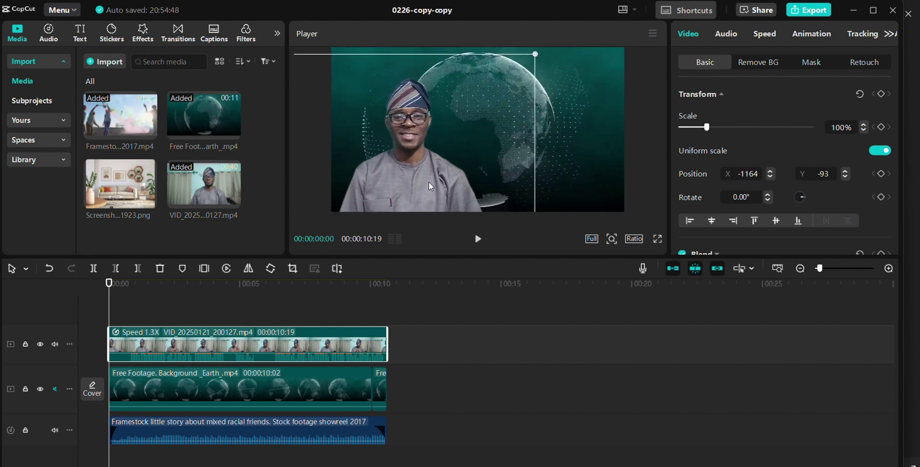
pyautogui.moveTo(429, 183); pyautogui.dragTo(482, 198)
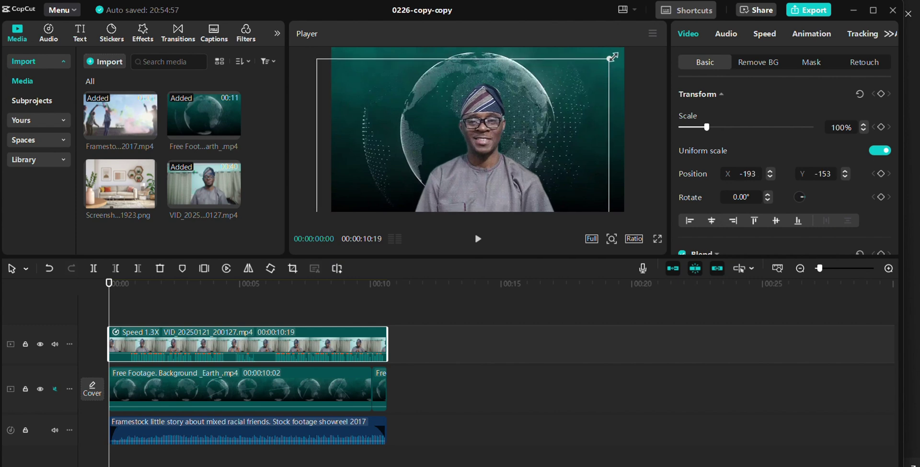
pyautogui.moveTo(609, 62); pyautogui.dragTo(639, 23)
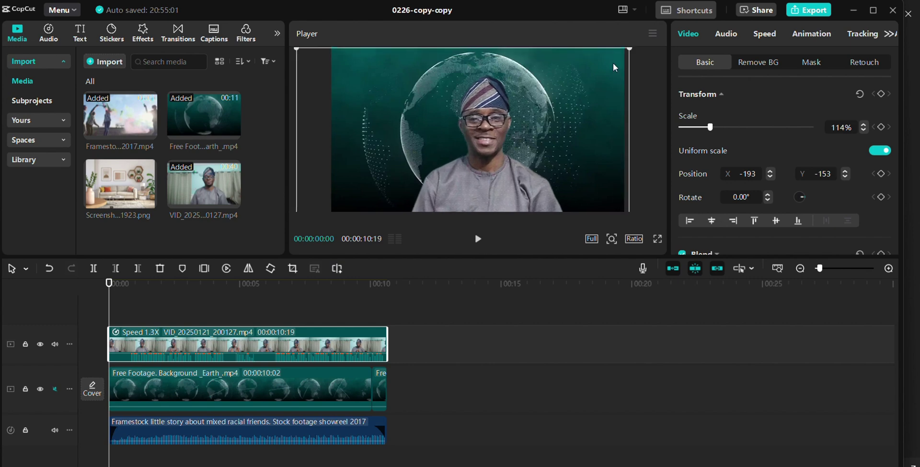
pyautogui.moveTo(475, 179); pyautogui.dragTo(478, 179)
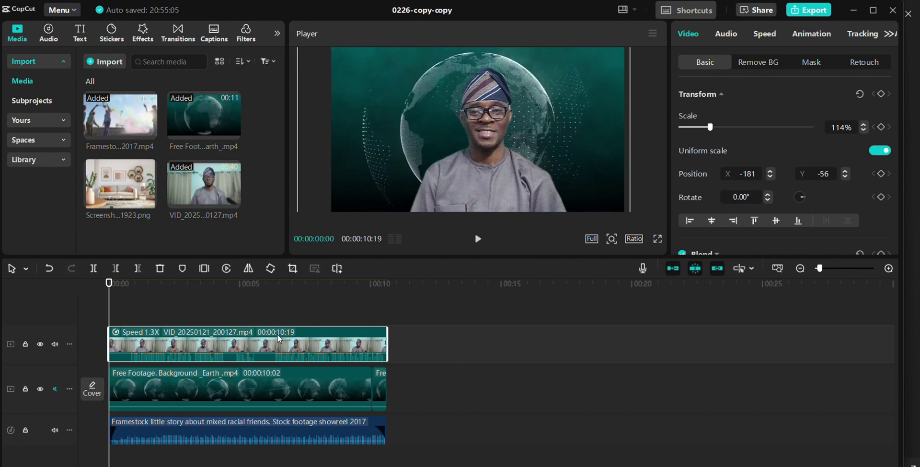
# Play the timeline from the beginning to check the repositioned speaker, and stop playback at 00:00:02:13
pyautogui.press('space')
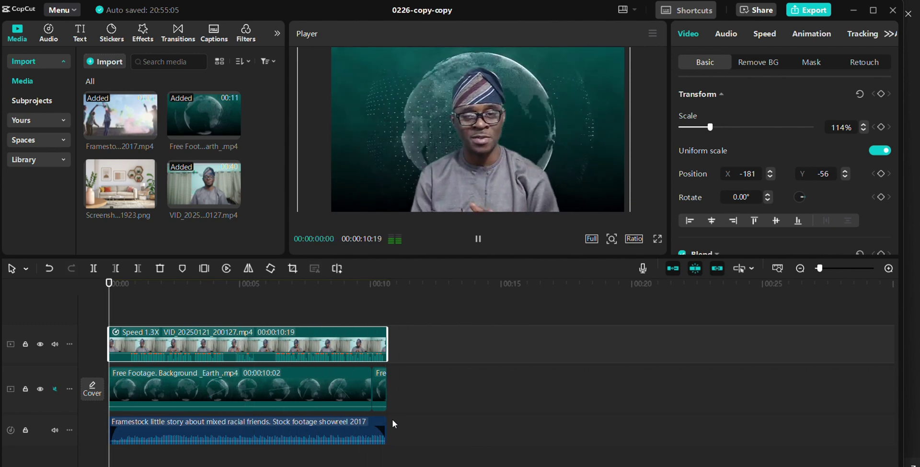
pyautogui.press('space')
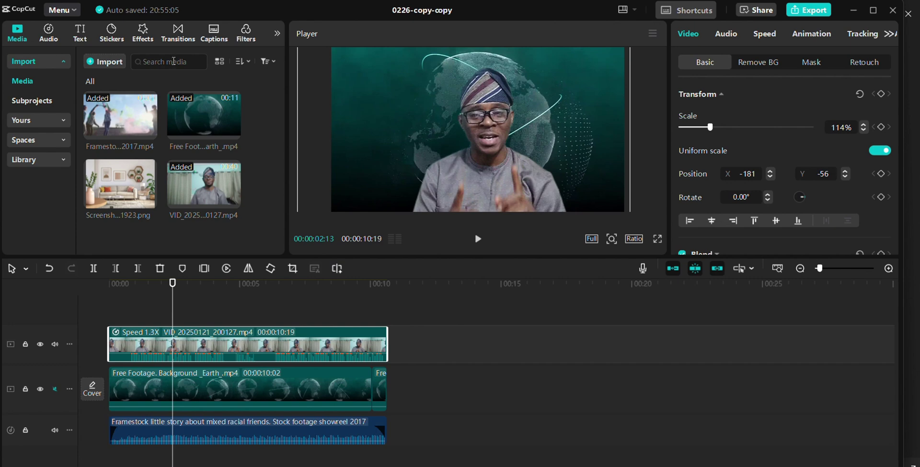
# Browse the Landscape, Movies, Mono, Retro and Night scene filter categories, and return to the Life filters
pyautogui.click(277, 35)
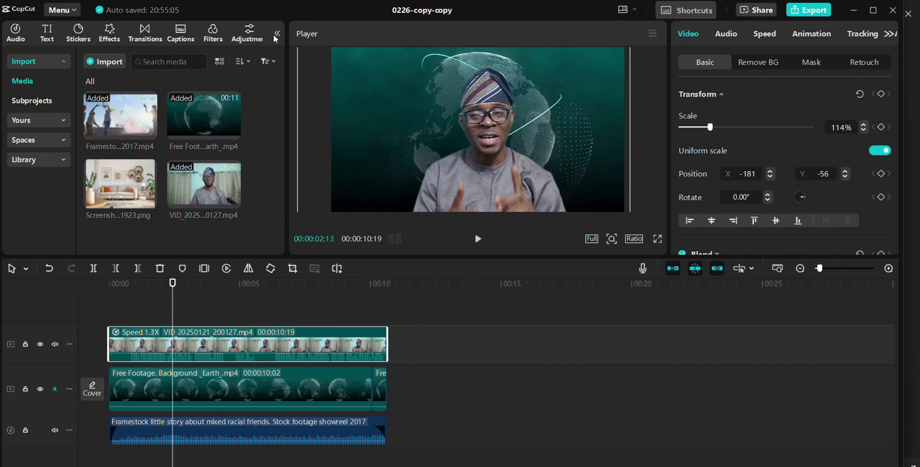
pyautogui.click(277, 34)
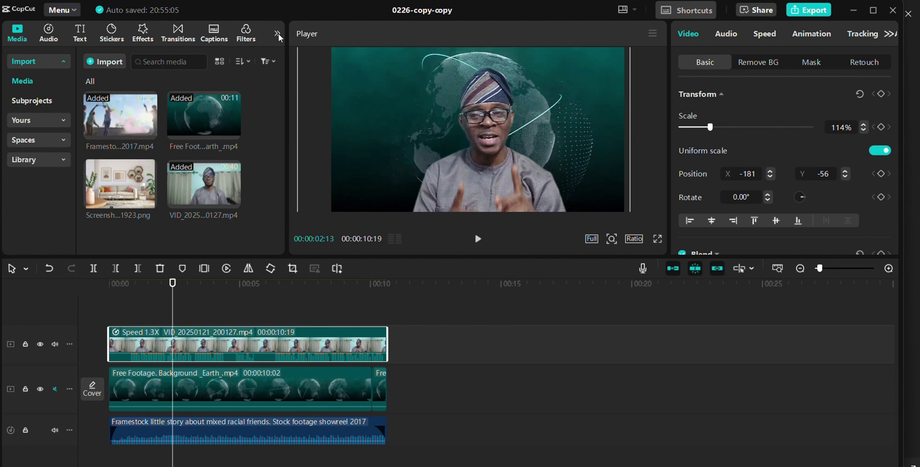
pyautogui.click(244, 34)
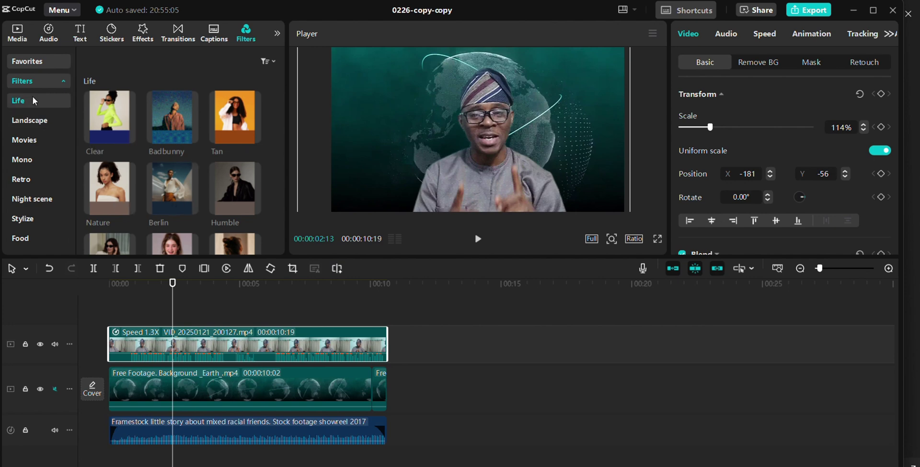
pyautogui.click(29, 123)
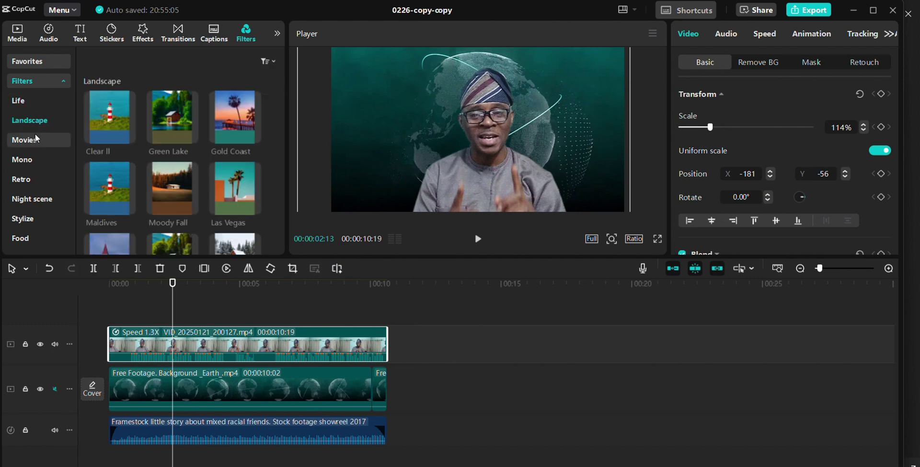
pyautogui.click(30, 143)
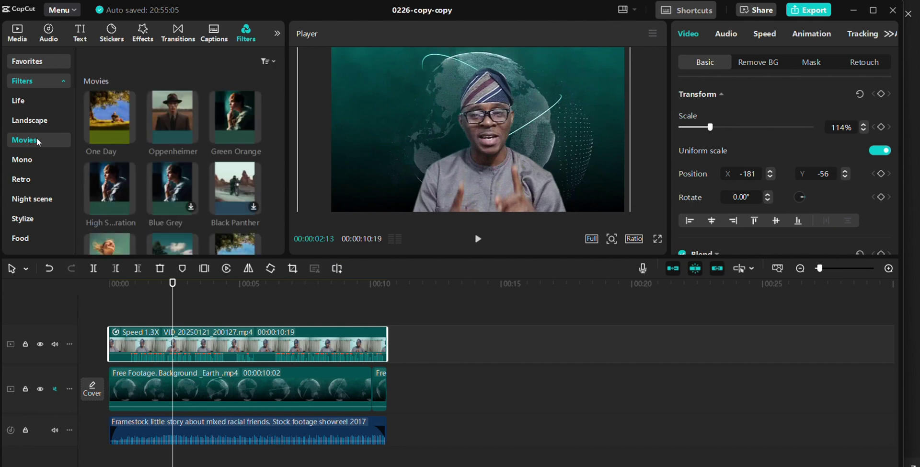
pyautogui.click(38, 159)
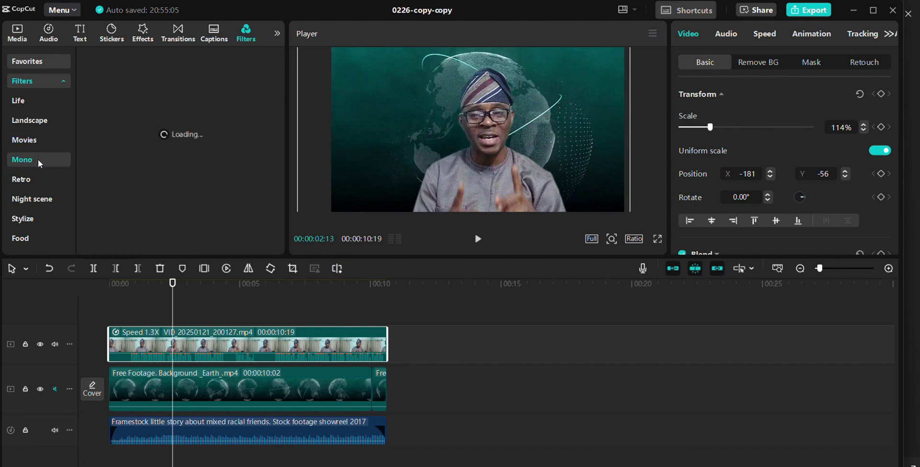
pyautogui.click(41, 186)
pyautogui.click(41, 203)
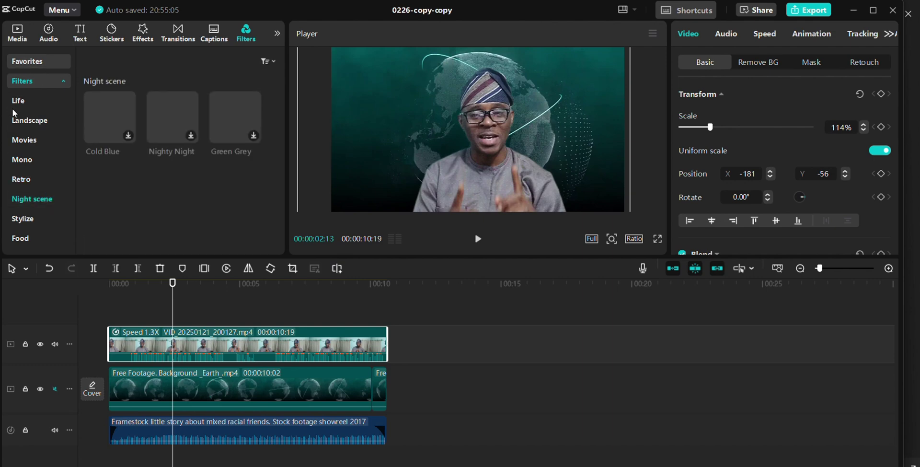
pyautogui.click(28, 101)
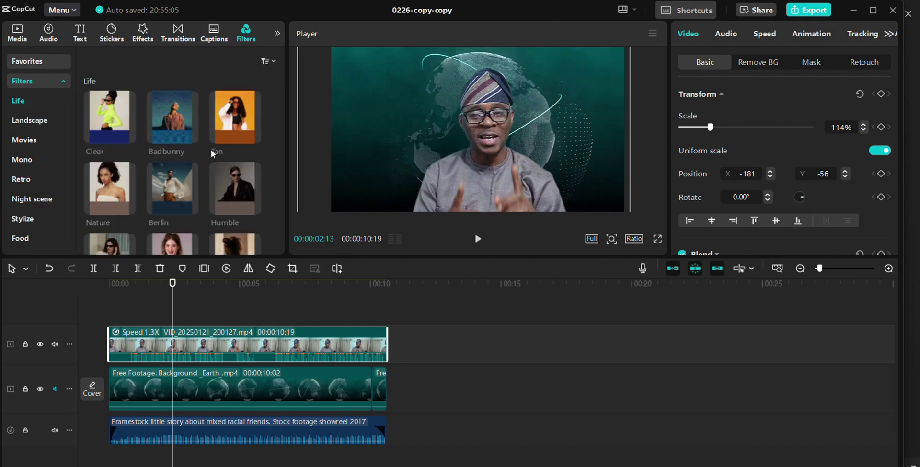
pyautogui.scroll(-2, 205, 160)
pyautogui.scroll(2, 204, 160)
# Preview the Life filters Tan, Badbunny, Clear, Nature and Dolce on the video
pyautogui.click(232, 102)
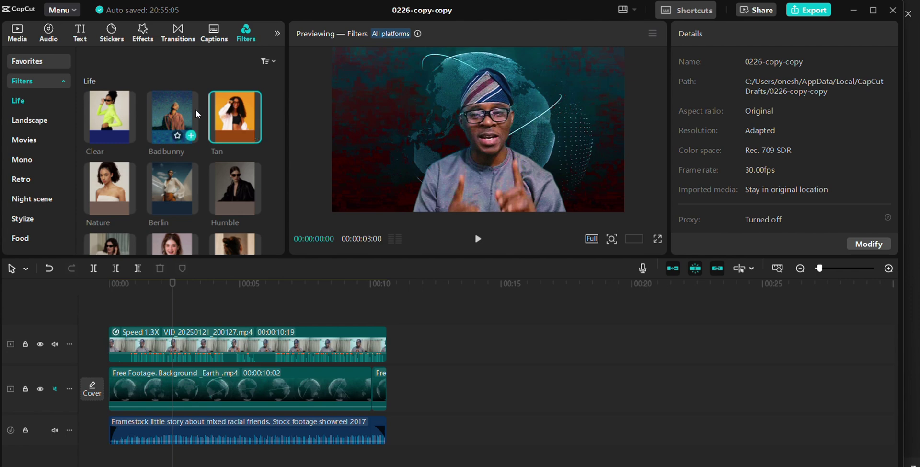
pyautogui.click(178, 116)
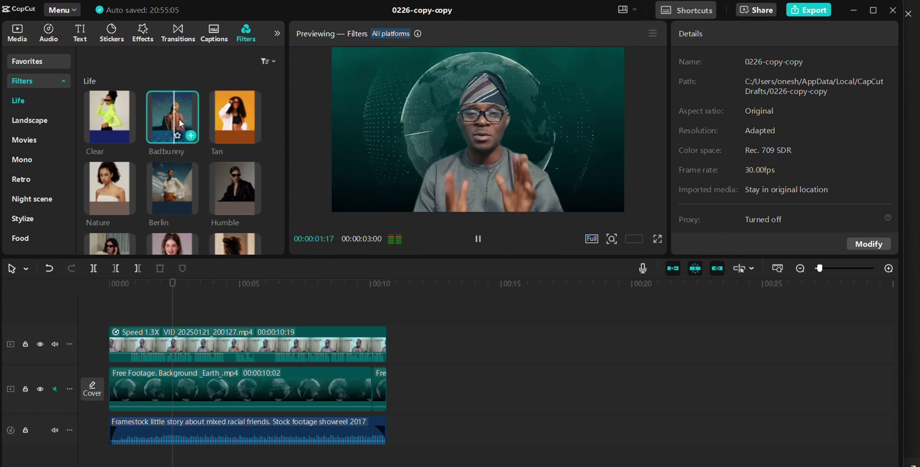
pyautogui.click(110, 116)
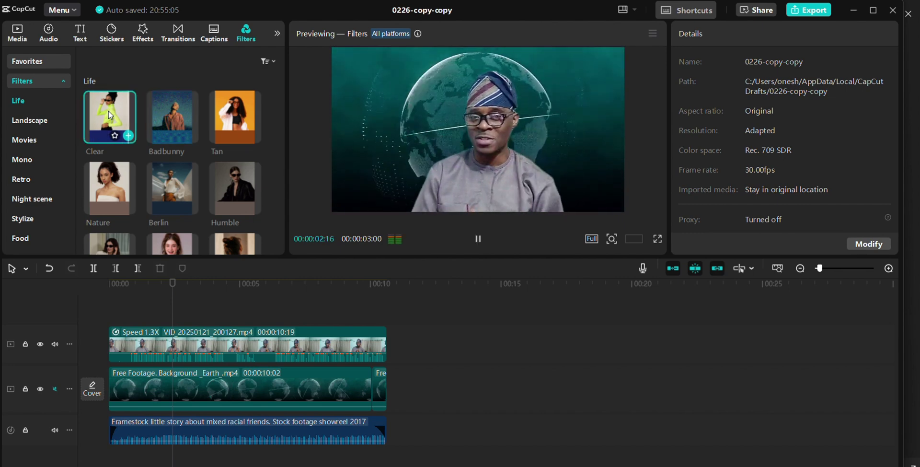
pyautogui.click(110, 183)
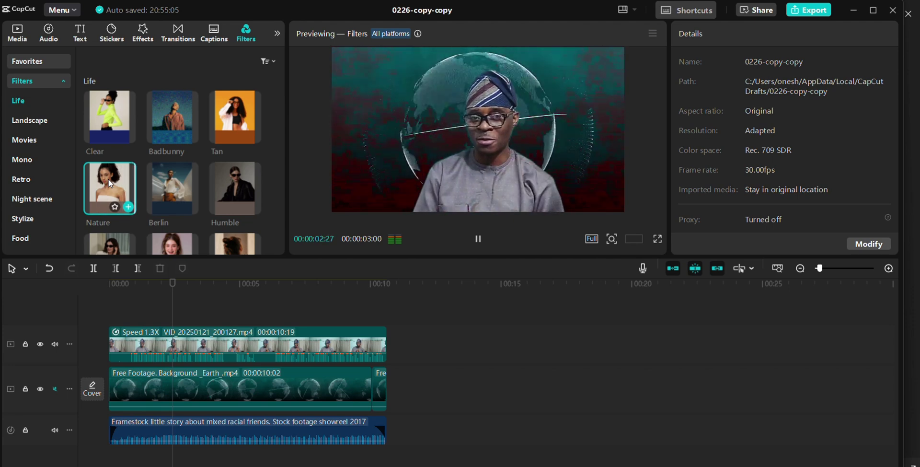
pyautogui.scroll(-1, 201, 202)
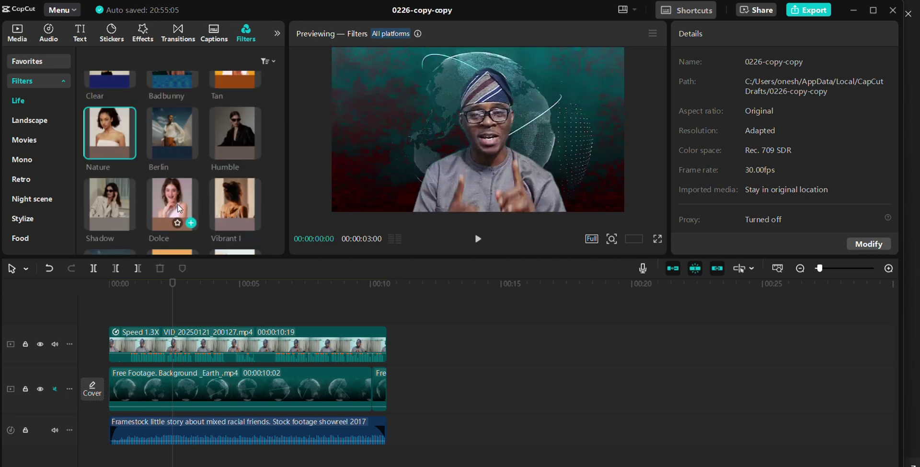
pyautogui.click(179, 208)
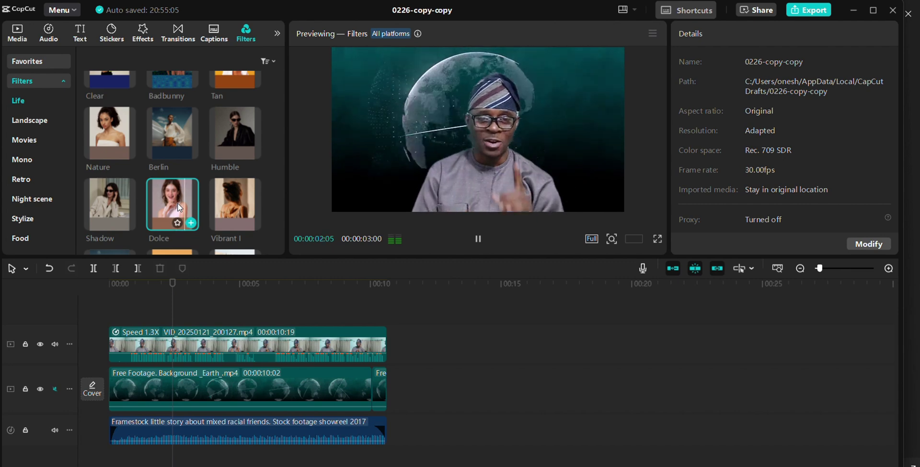
pyautogui.scroll(-2, 178, 205)
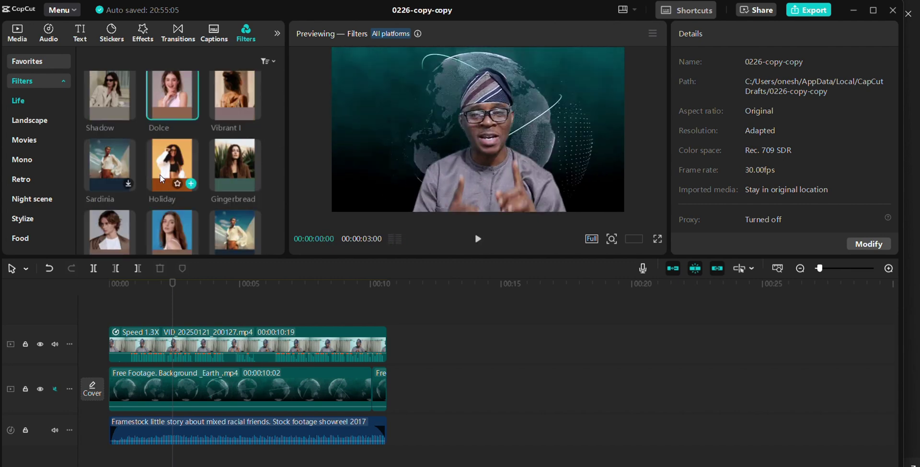
# Add the Holiday filter above the video clips from the timeline start and extend it to 00:00:10:19
pyautogui.click(169, 154)
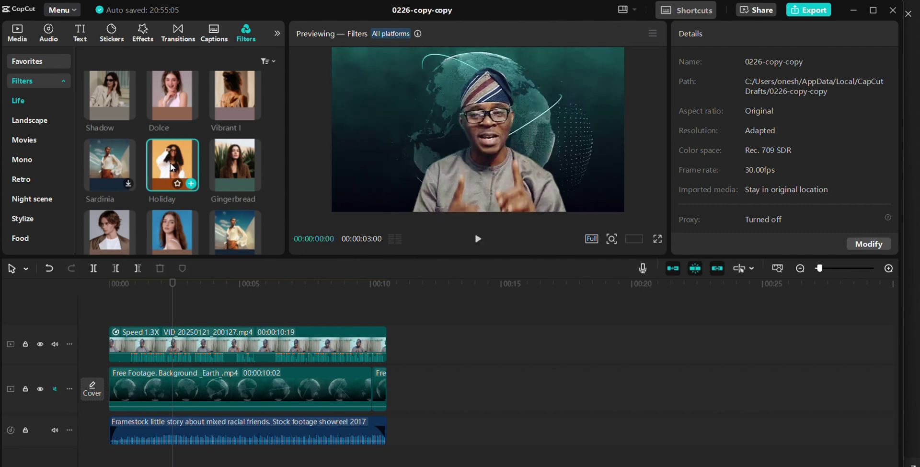
pyautogui.click(165, 292)
pyautogui.moveTo(165, 293); pyautogui.dragTo(129, 312)
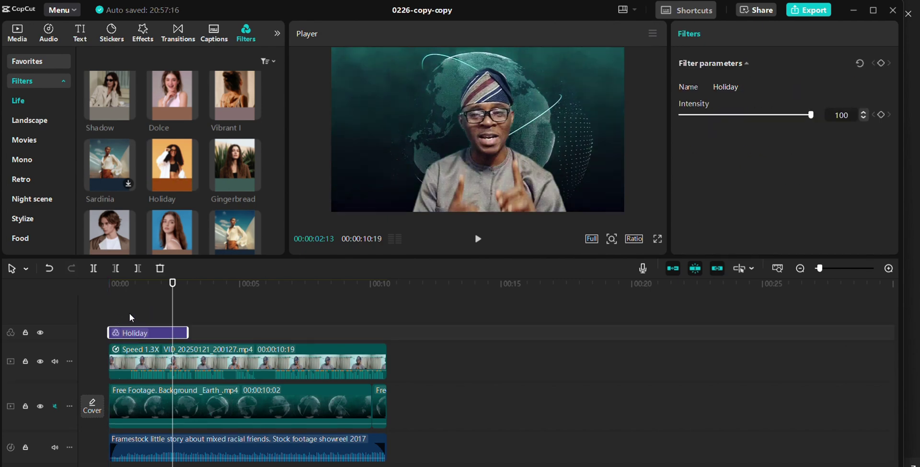
pyautogui.moveTo(188, 328); pyautogui.dragTo(381, 328)
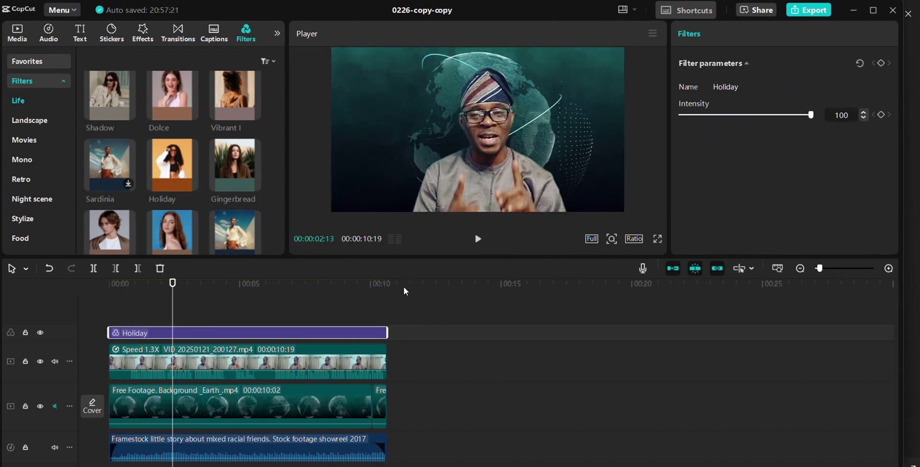
# Add the Tan filter above the Holiday filter at 00:00:00:00
pyautogui.click(174, 298)
pyautogui.moveTo(173, 298); pyautogui.dragTo(116, 314)
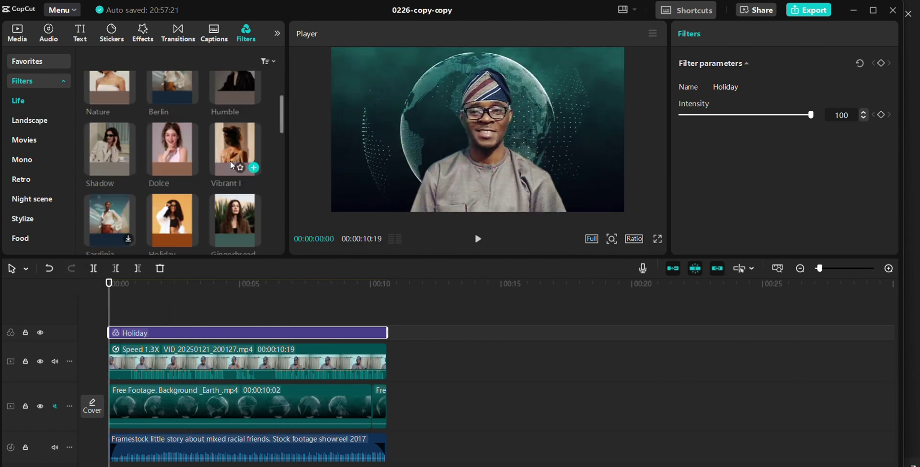
pyautogui.scroll(3, 230, 161)
pyautogui.moveTo(239, 106); pyautogui.dragTo(110, 310)
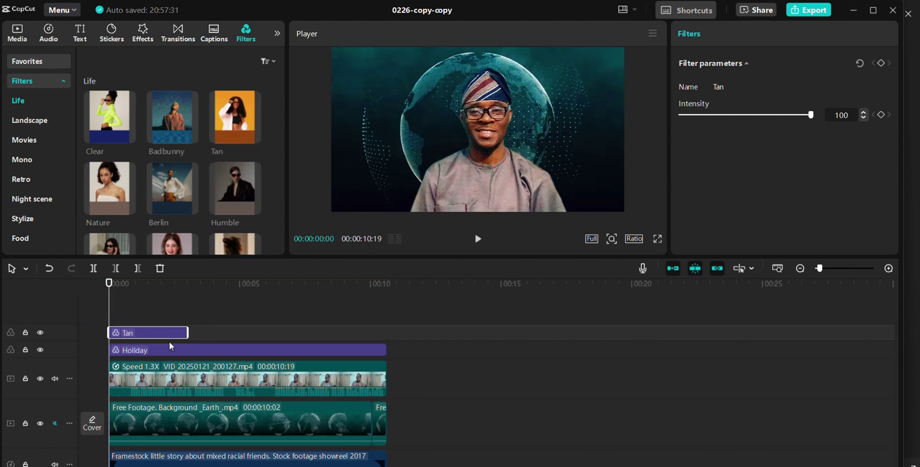
# Extend the Tan filter to 00:00:10:19 and set its intensity to 60
pyautogui.moveTo(186, 331); pyautogui.dragTo(388, 343)
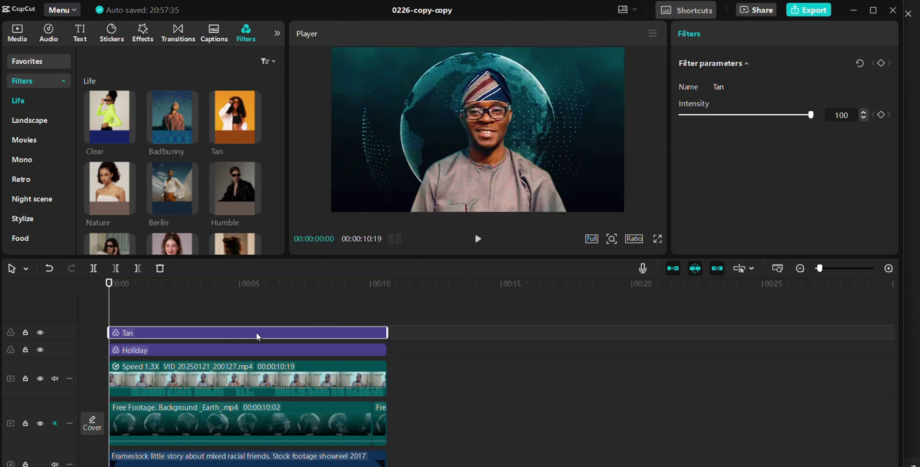
pyautogui.moveTo(809, 115); pyautogui.dragTo(759, 114)
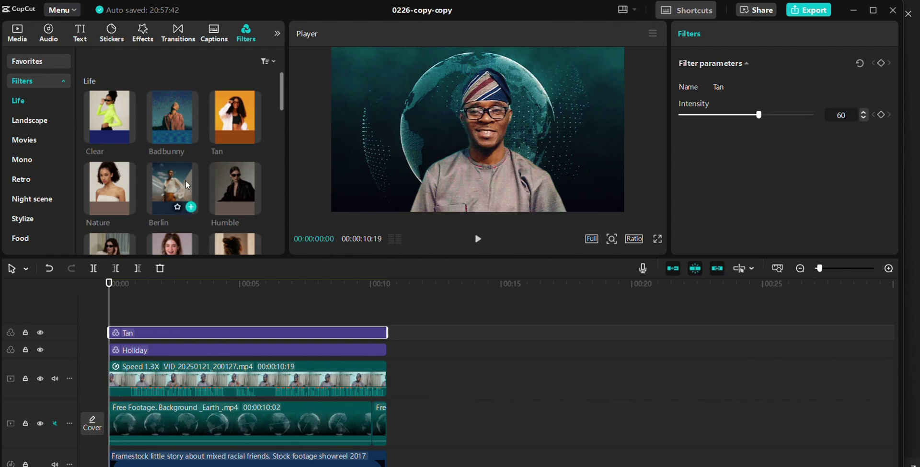
# Add the Cold filter above the Tan filter at the timeline start, extend it to 00:00:10:19 and set its intensity to 46
pyautogui.scroll(-2, 103, 156)
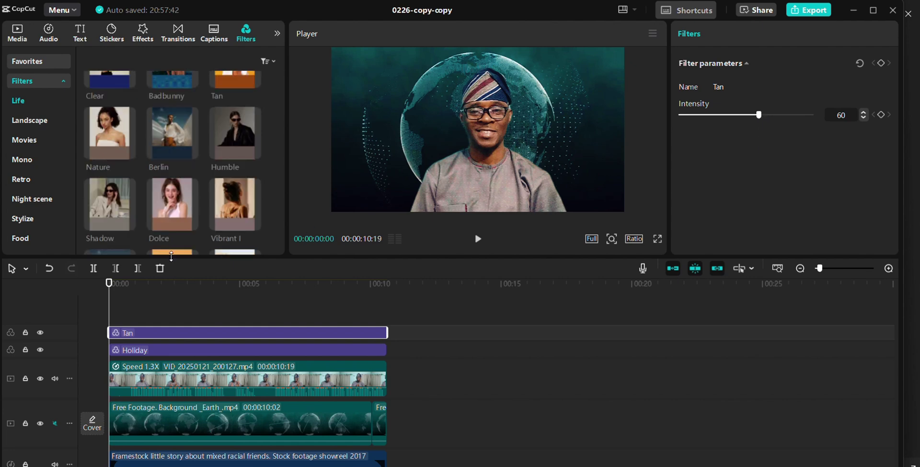
pyautogui.scroll(-2, 169, 194)
pyautogui.click(171, 143)
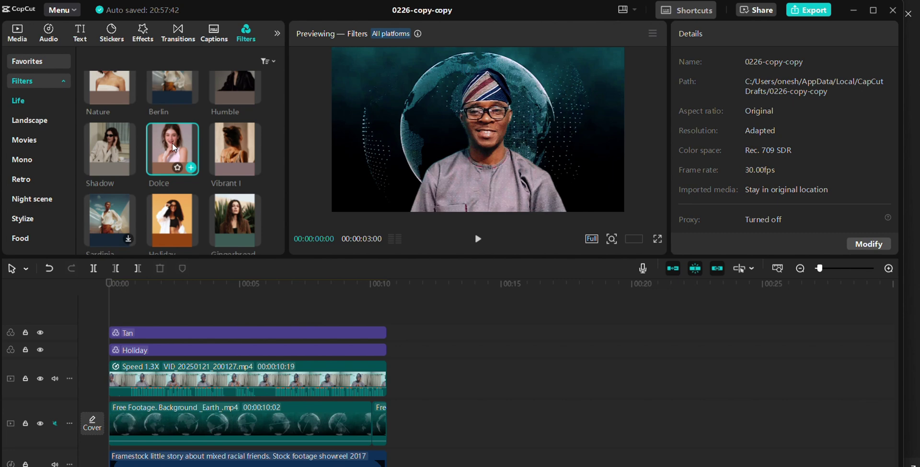
pyautogui.scroll(-4, 168, 168)
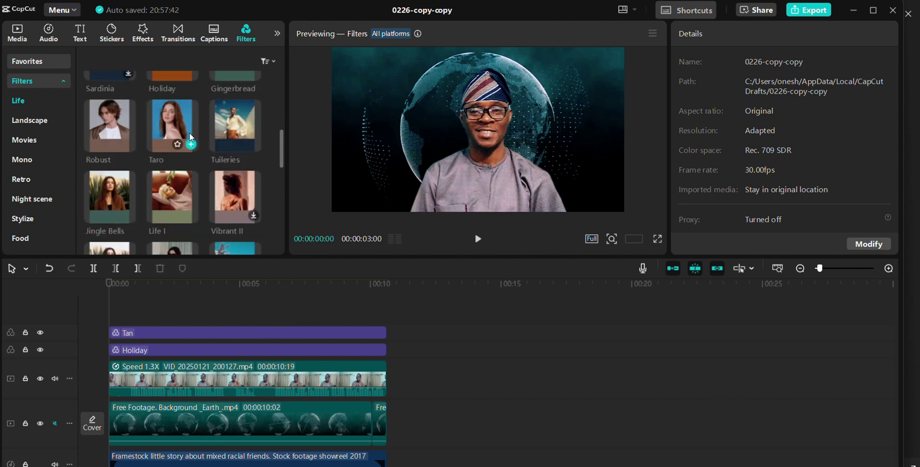
pyautogui.scroll(-3, 163, 144)
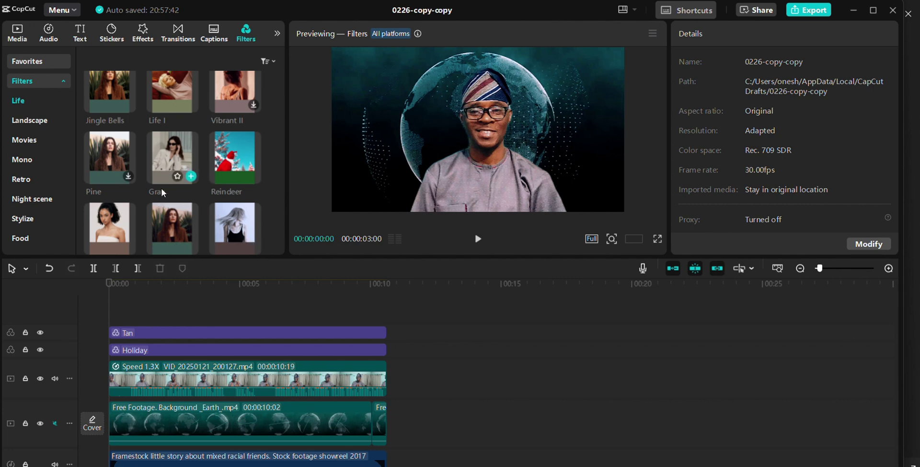
pyautogui.moveTo(116, 231); pyautogui.dragTo(102, 316)
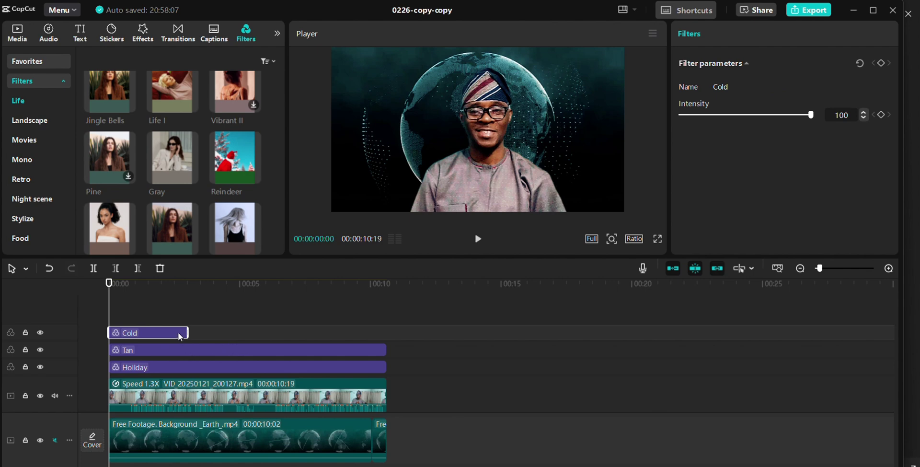
pyautogui.moveTo(187, 332); pyautogui.dragTo(387, 331)
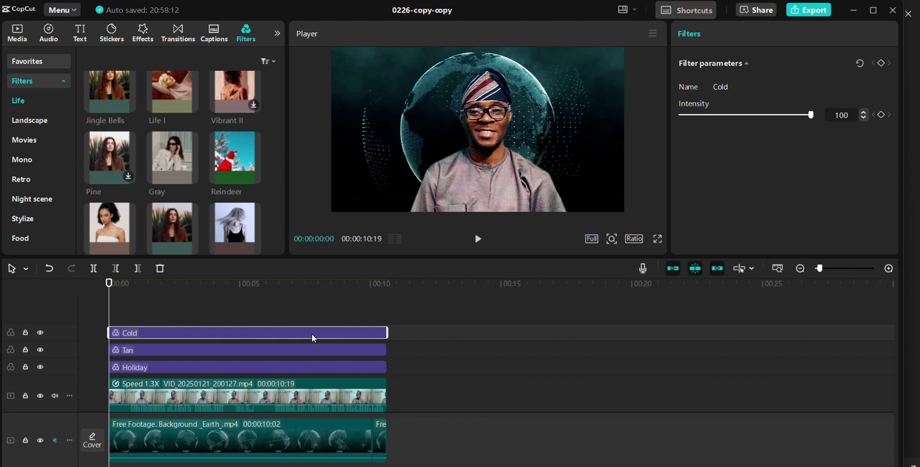
pyautogui.moveTo(811, 118); pyautogui.dragTo(741, 121)
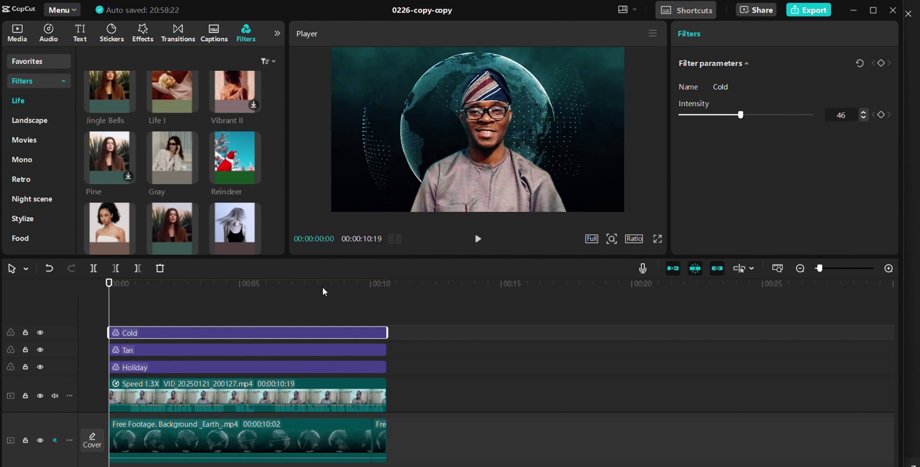
# Play the video from the start through to the end to review the stacked filters
pyautogui.click(402, 319)
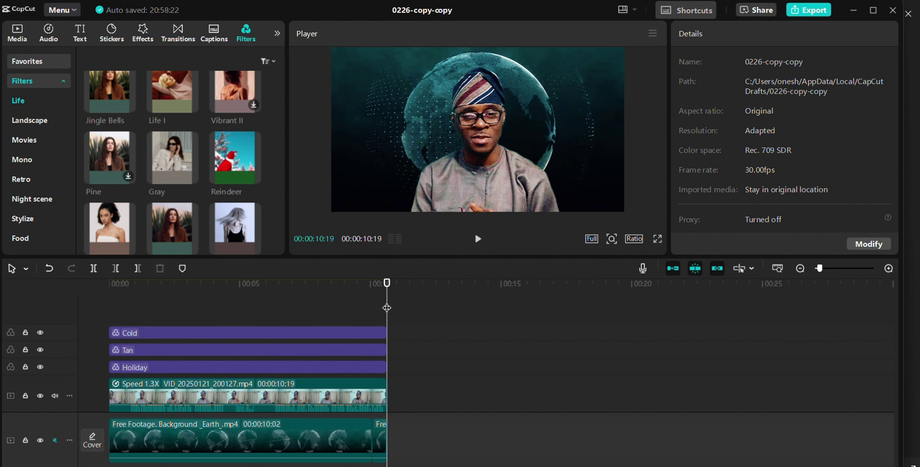
pyautogui.press('Home')
pyautogui.press('space')
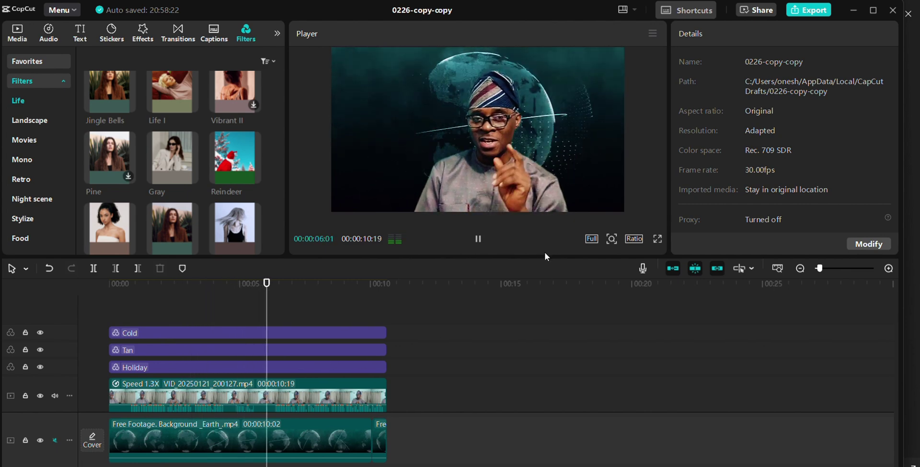
pyautogui.click(612, 239)
pyautogui.moveTo(583, 262); pyautogui.dragTo(592, 262)
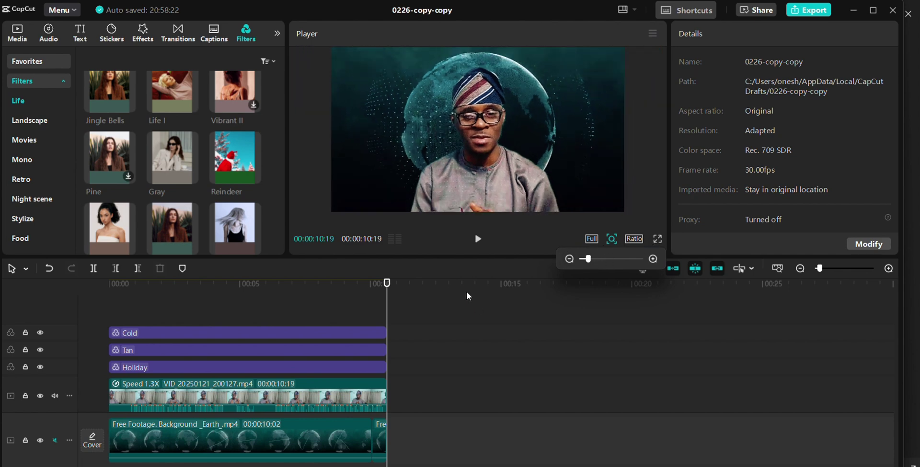
pyautogui.click(309, 165)
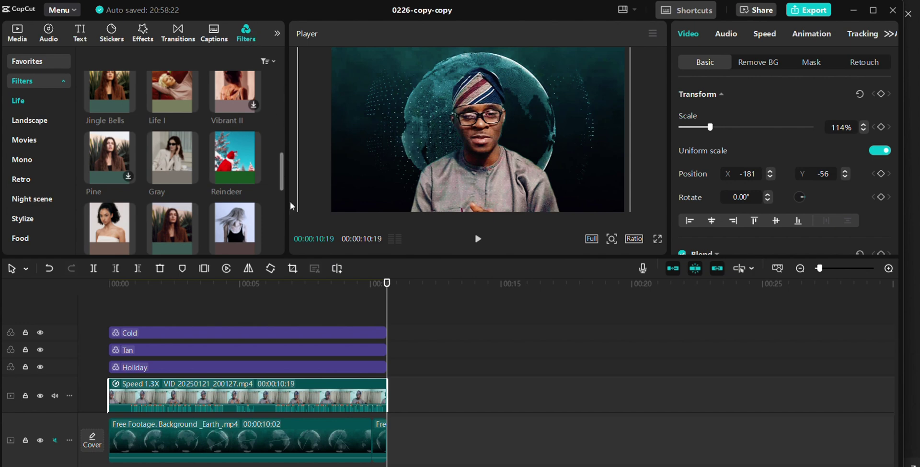
# Compare the filters by hiding the Cold, Tan and Holiday tracks, then showing Cold alone and Tan alone
pyautogui.click(40, 333)
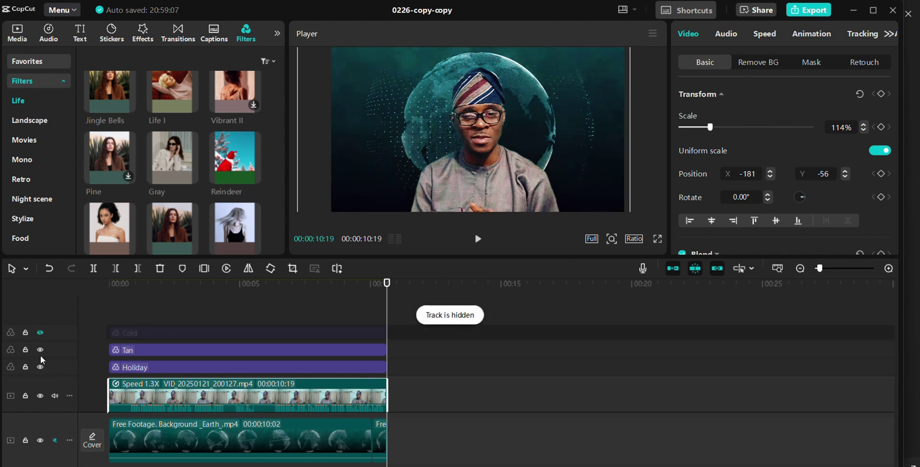
pyautogui.click(40, 350)
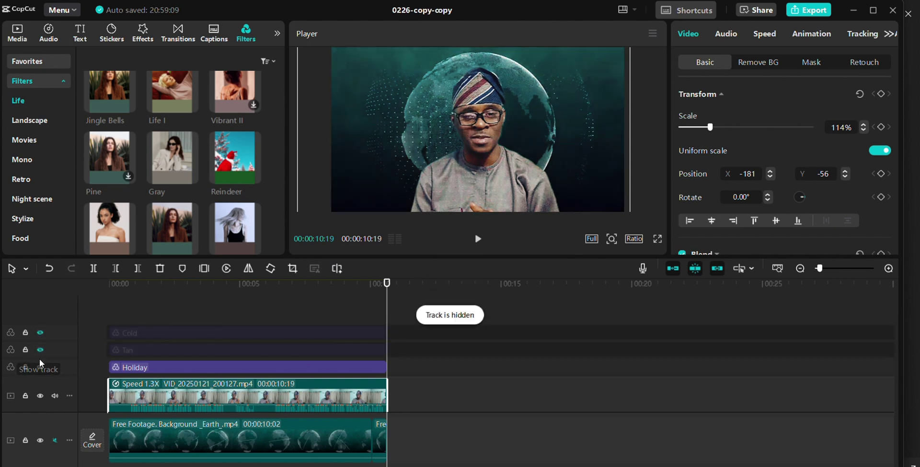
pyautogui.click(42, 367)
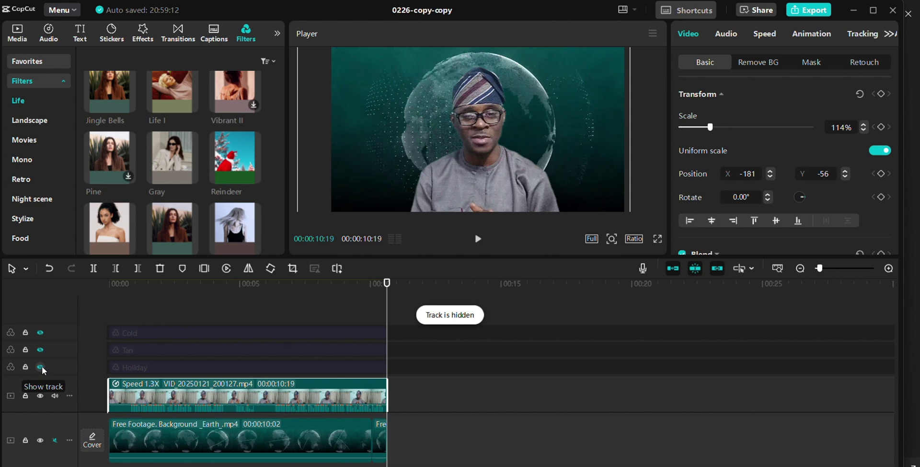
pyautogui.click(41, 332)
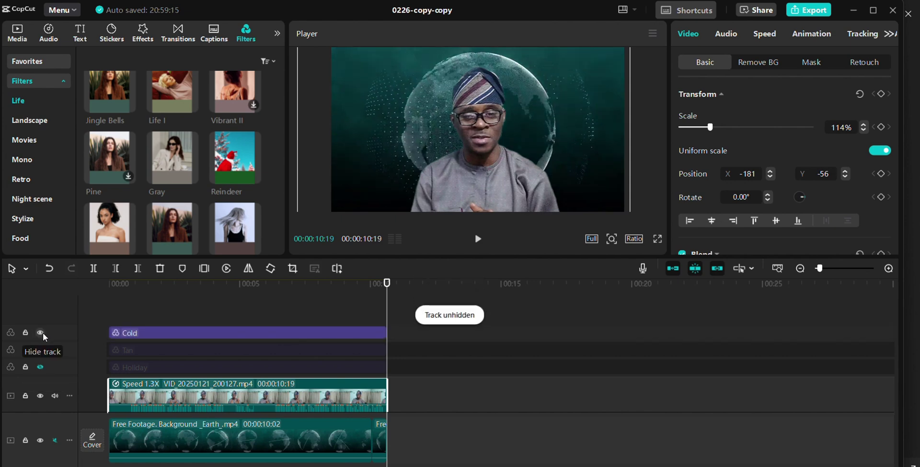
pyautogui.click(42, 333)
pyautogui.click(42, 350)
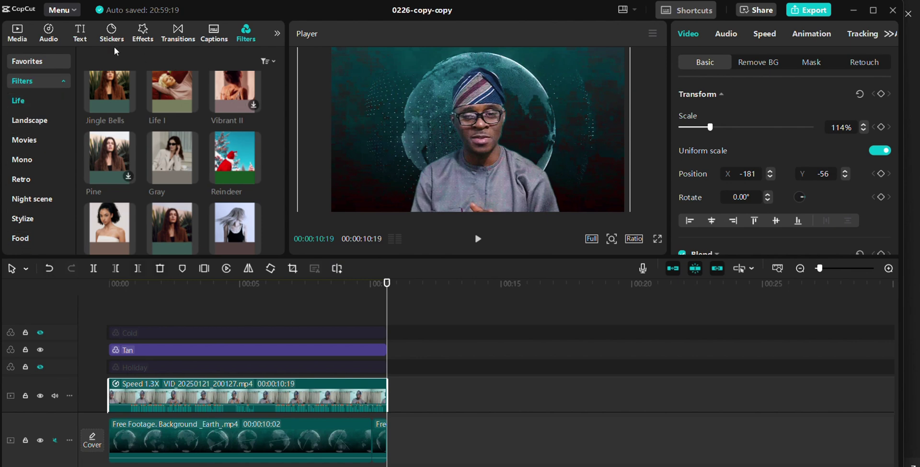
# Delete the Cold and Holiday filters from the timeline, keeping only Tan
pyautogui.click(82, 35)
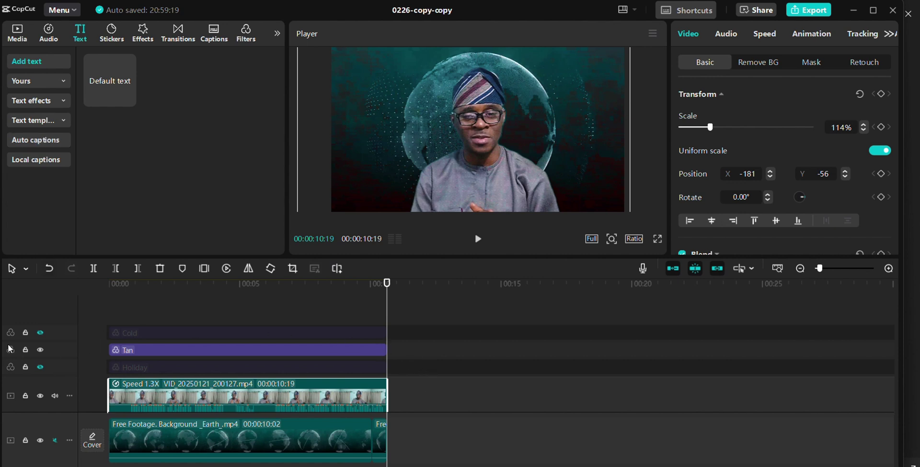
pyautogui.click(162, 335)
pyautogui.press('Delete')
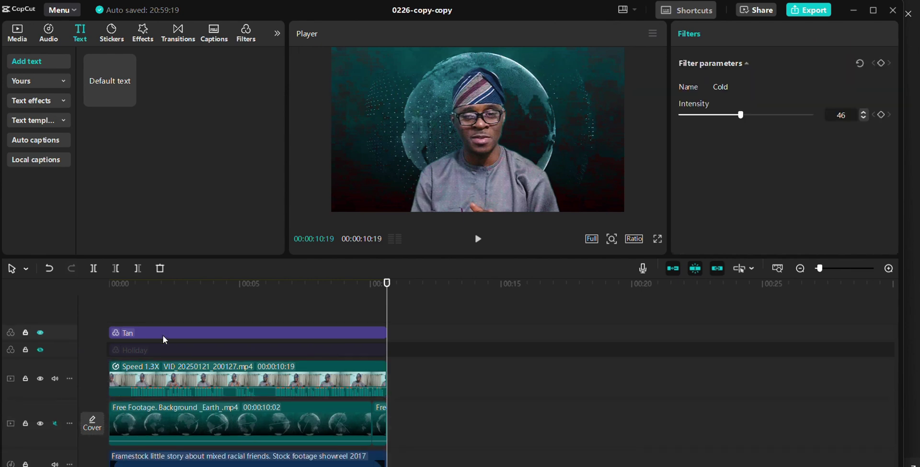
pyautogui.click(161, 346)
pyautogui.click(192, 354)
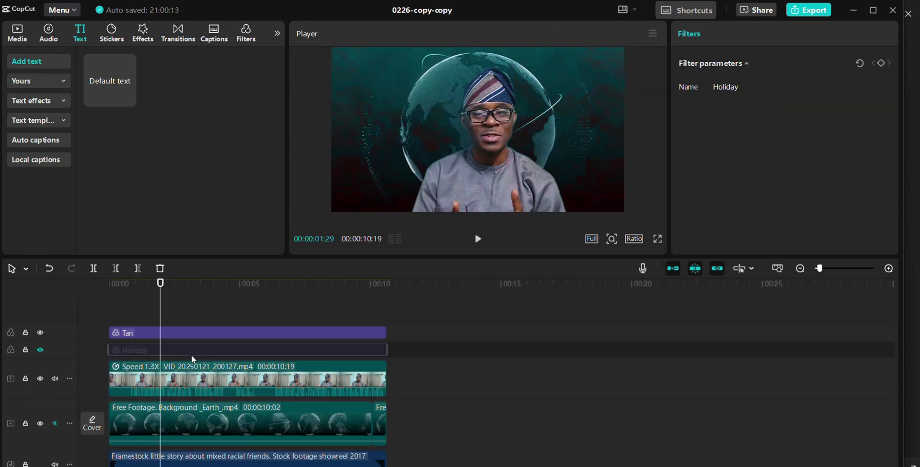
pyautogui.press('Delete')
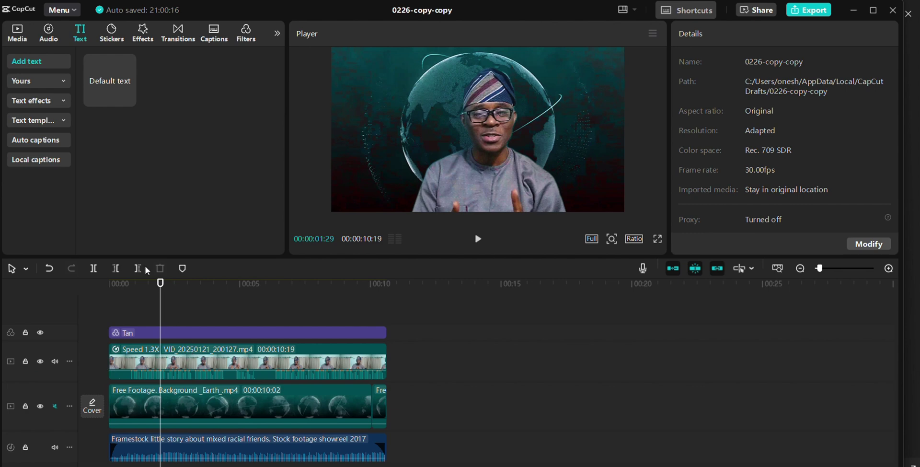
# Generate auto captions with English as the spoken language and set the font size of all captions to 8
pyautogui.click(22, 140)
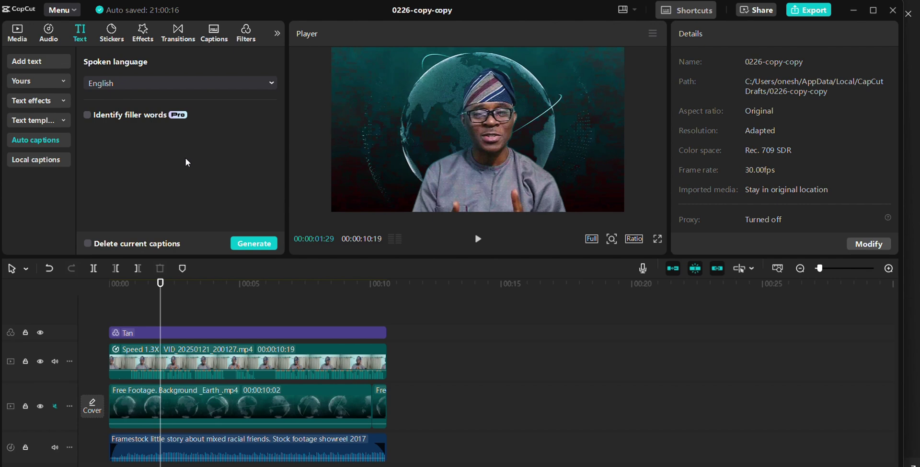
pyautogui.click(255, 243)
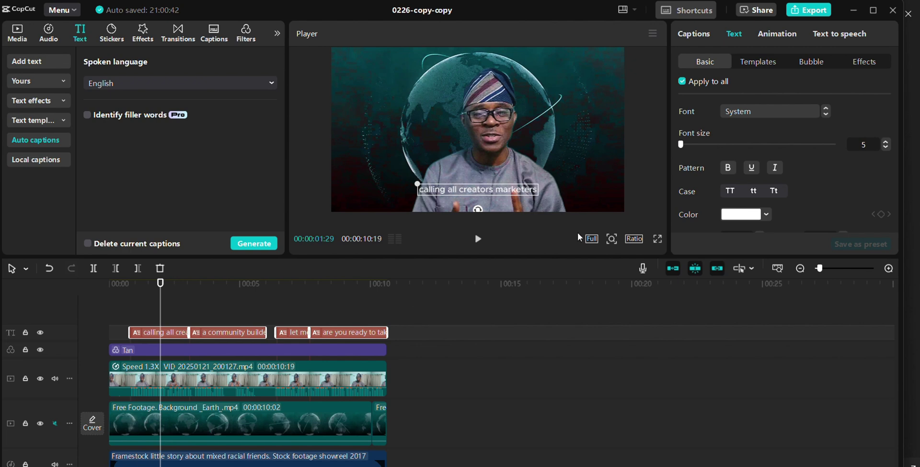
pyautogui.click(424, 187)
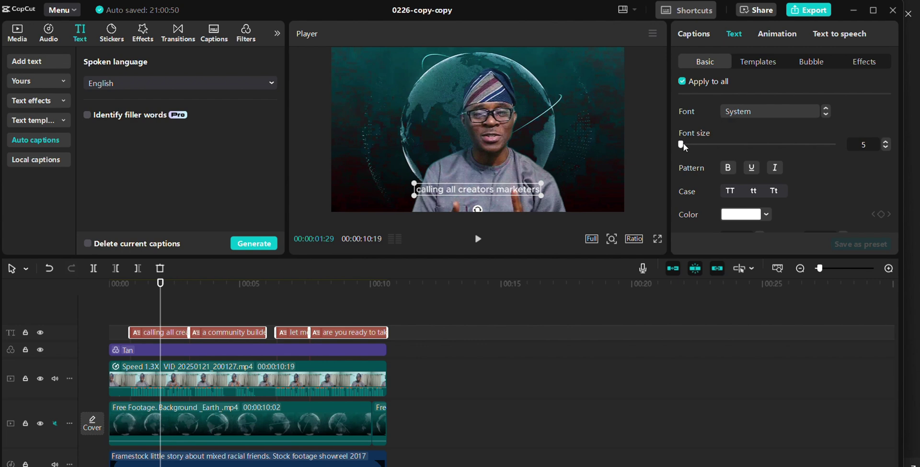
pyautogui.moveTo(684, 143); pyautogui.dragTo(684, 142)
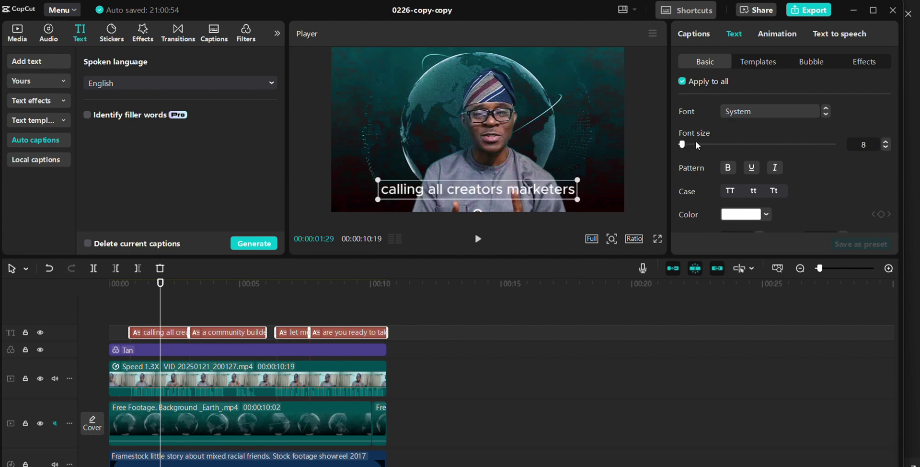
# Apply the caption template with heavy white capitals and a red highlighted word to all captions
pyautogui.click(766, 67)
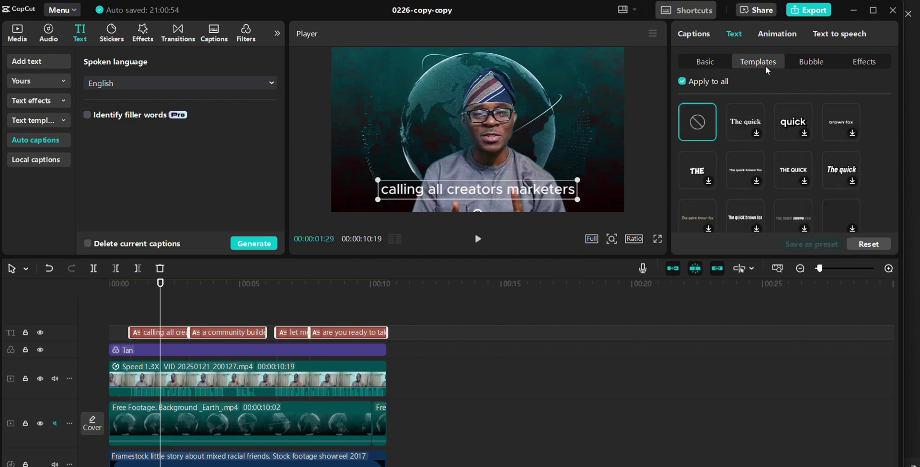
pyautogui.scroll(-3, 767, 108)
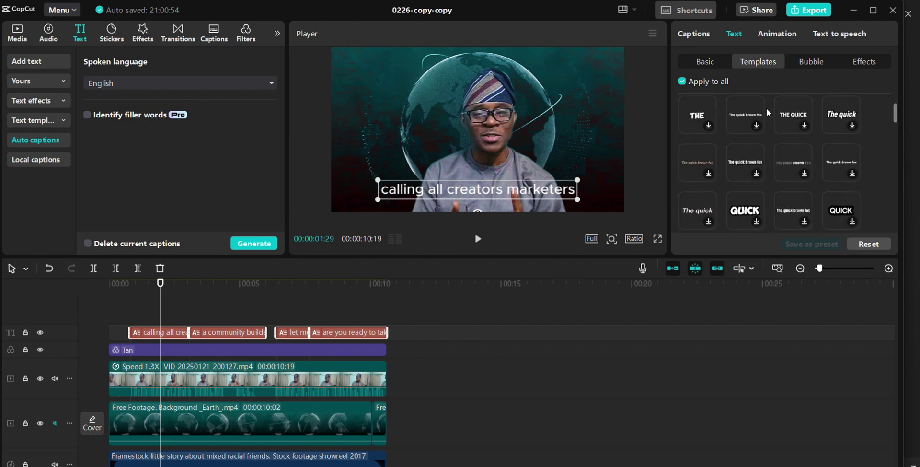
pyautogui.scroll(-5, 764, 120)
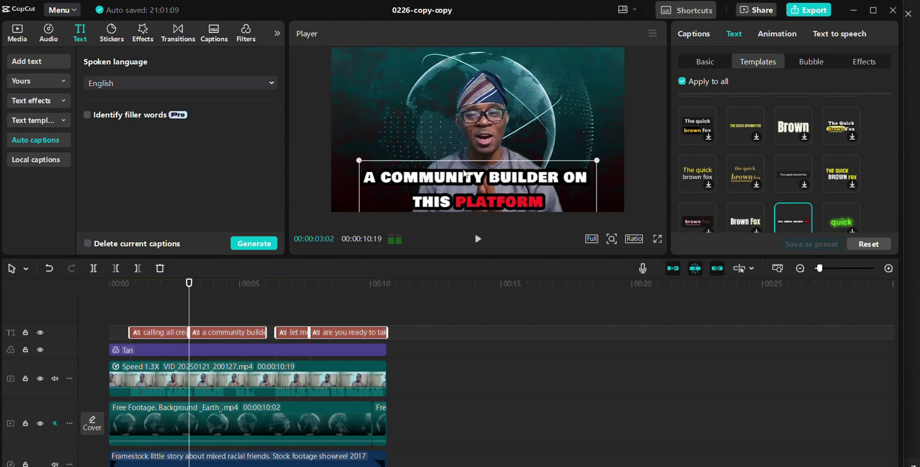
# Shrink the captions in the preview and move them slightly lower in the frame
pyautogui.scroll(-5, 799, 196)
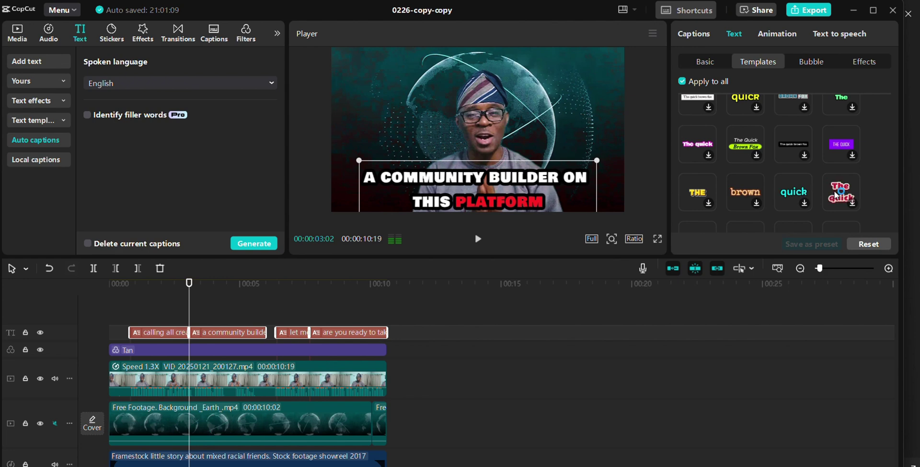
pyautogui.scroll(-3, 747, 178)
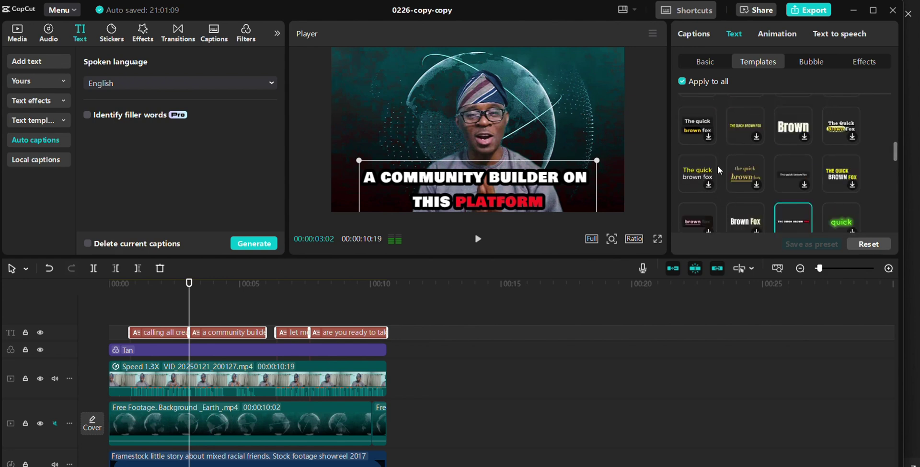
pyautogui.scroll(-1, 718, 166)
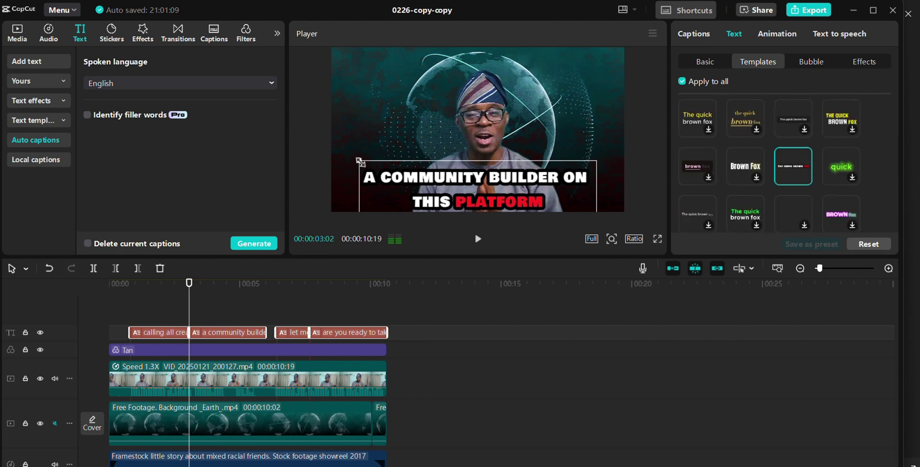
pyautogui.moveTo(360, 161); pyautogui.dragTo(376, 179)
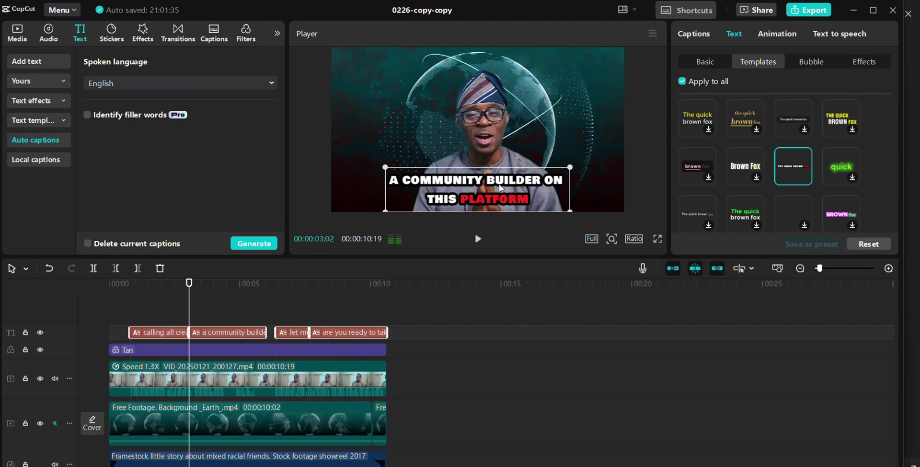
pyautogui.moveTo(499, 183); pyautogui.dragTo(499, 188)
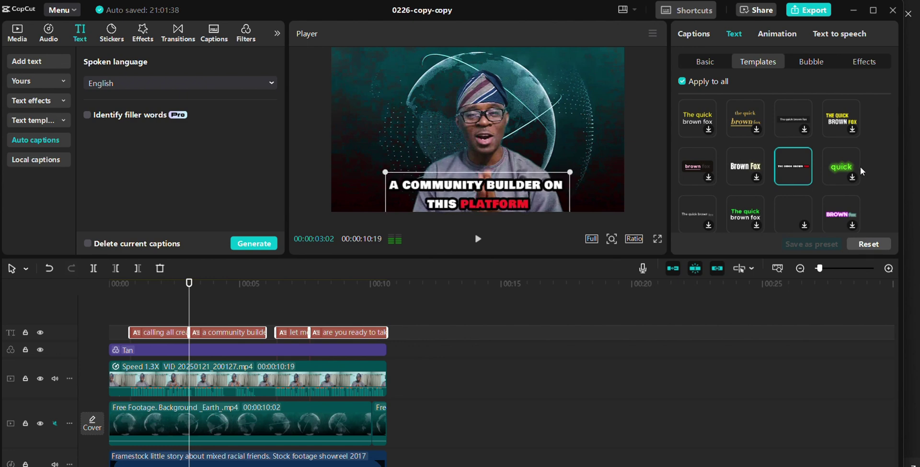
# Apply the thin light-grey "The quick brown fox" template to all captions
pyautogui.click(695, 210)
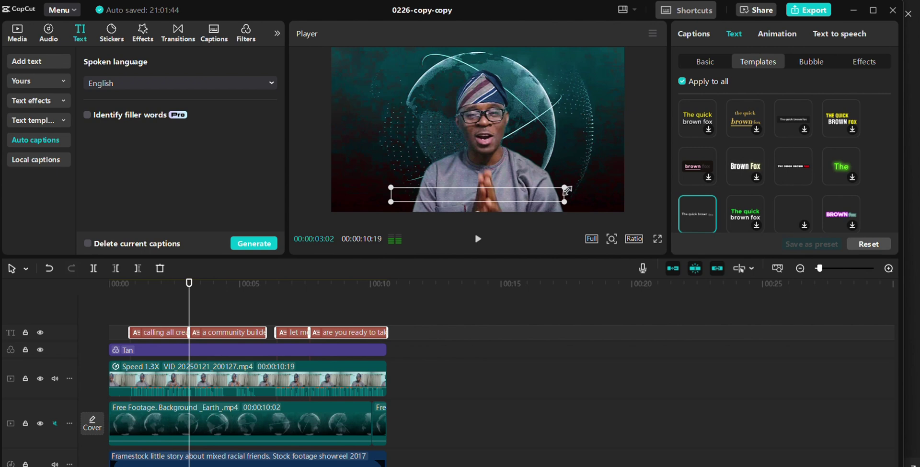
# Enlarge the captions slightly in the preview and play the video from the beginning to check them
pyautogui.moveTo(571, 189); pyautogui.dragTo(587, 183)
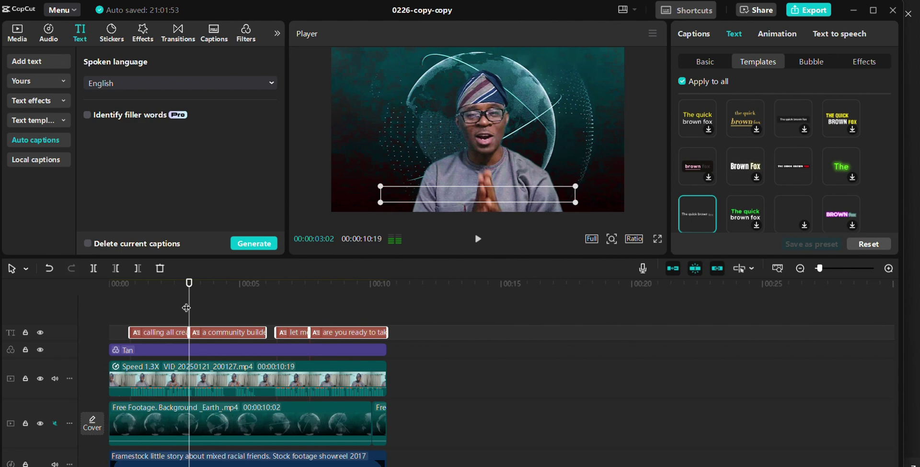
pyautogui.moveTo(187, 308); pyautogui.dragTo(103, 300)
pyautogui.press('space')
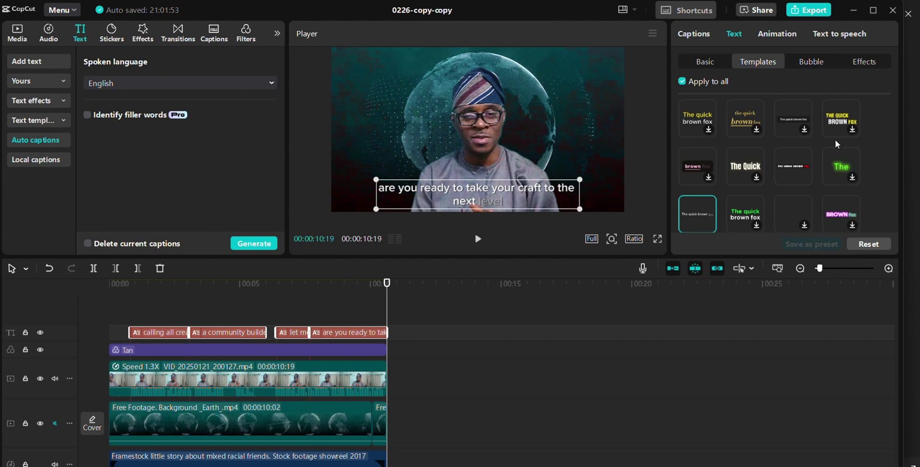
# Apply the template with small white text on a dark box to all captions and preview them through to about 00:00:09:14
pyautogui.click(794, 117)
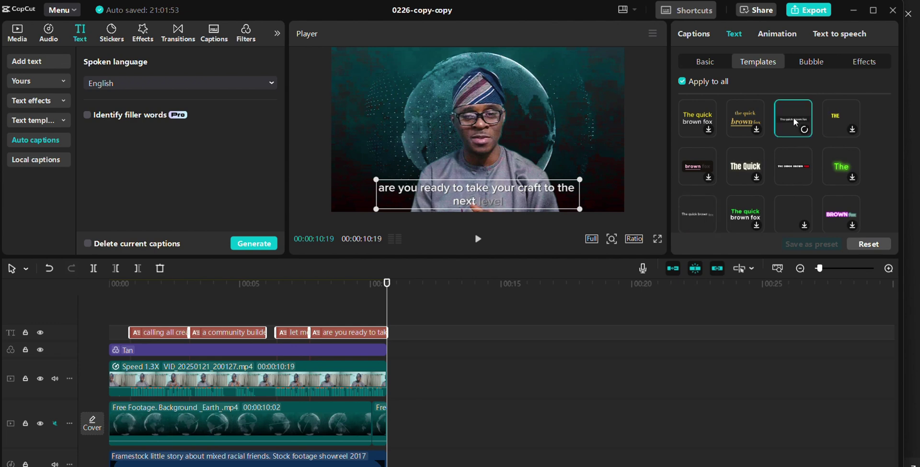
pyautogui.press('space')
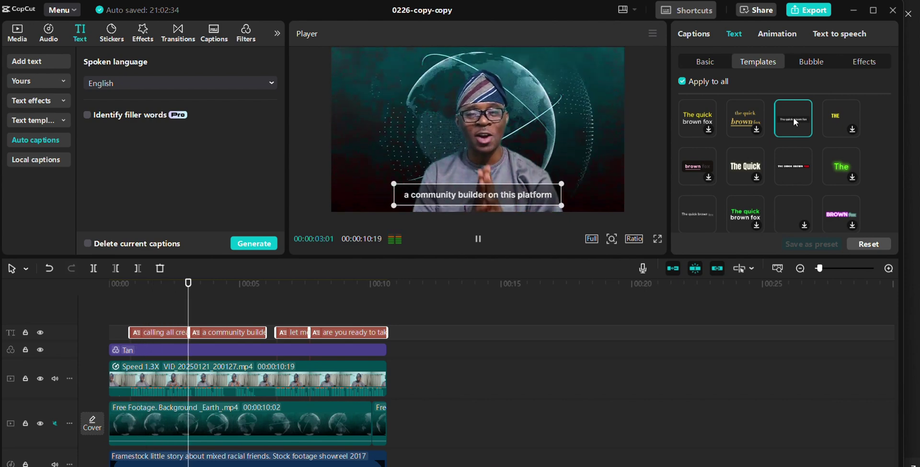
pyautogui.press('space')
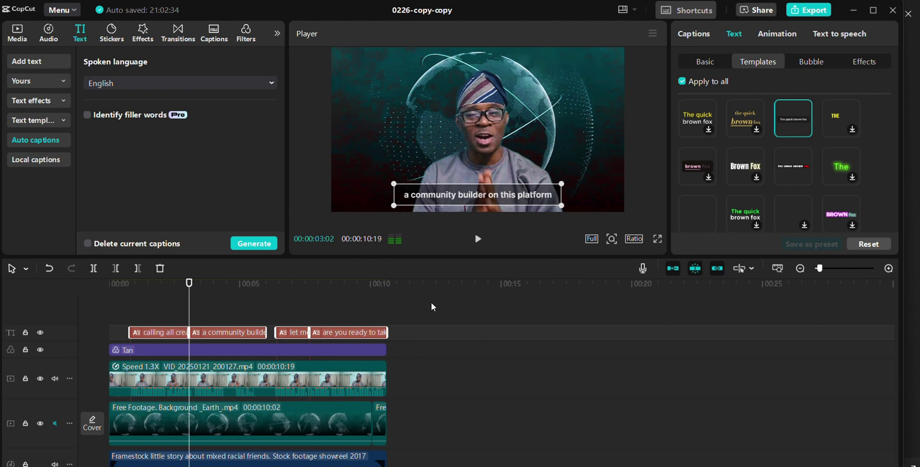
pyautogui.click(357, 309)
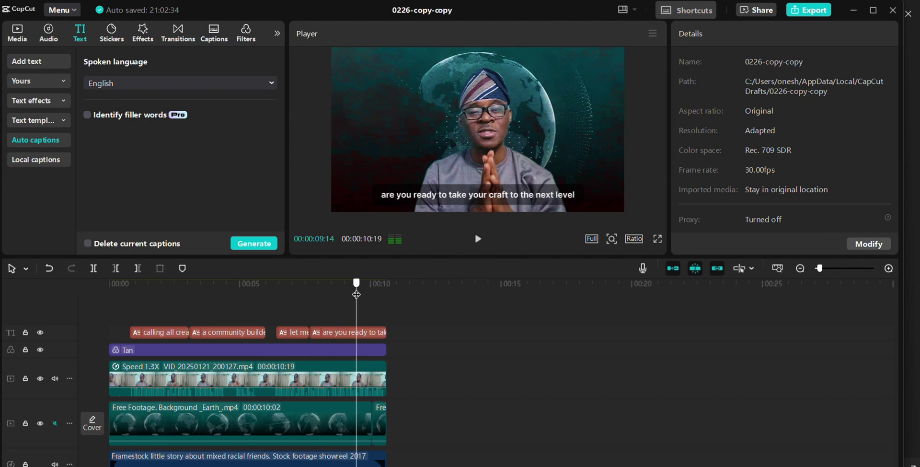
# Scale the speaker clip VID_20250121_200127.mp4 to 129% and play the video from the beginning
pyautogui.moveTo(356, 294); pyautogui.dragTo(108, 299)
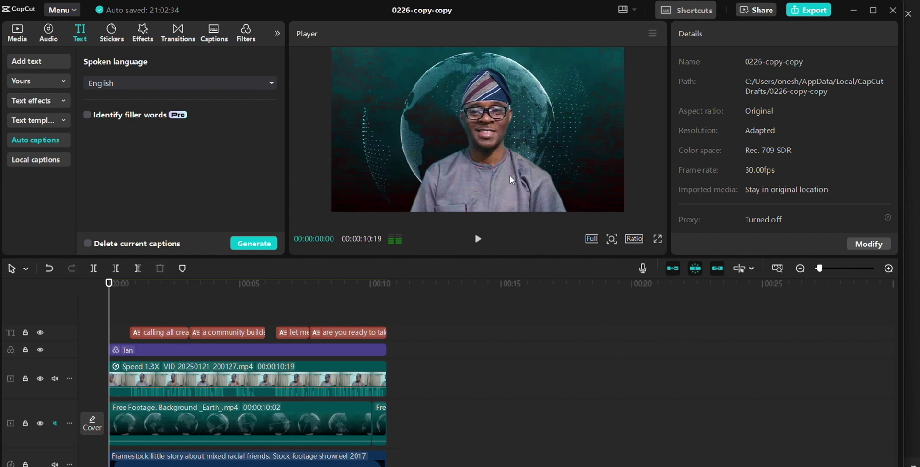
pyautogui.click(494, 173)
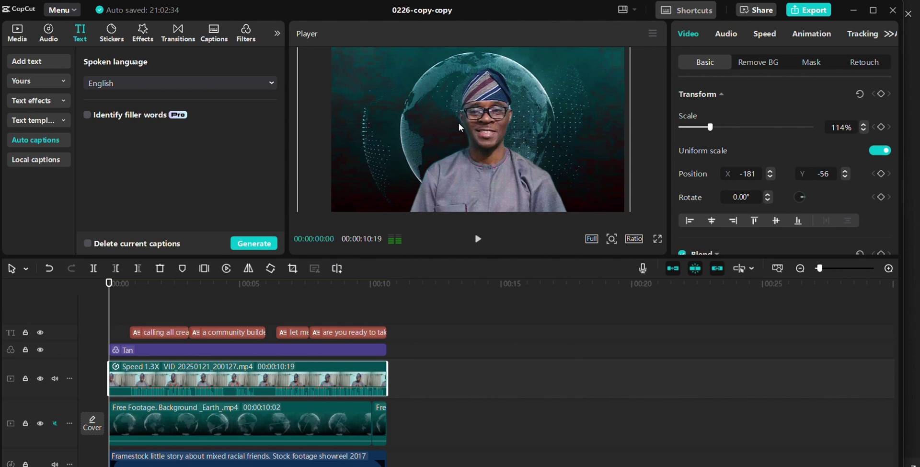
pyautogui.moveTo(710, 128)
pyautogui.mouseDown()
pyautogui.moveTo(703, 128)
pyautogui.moveTo(715, 128)
pyautogui.mouseUp()
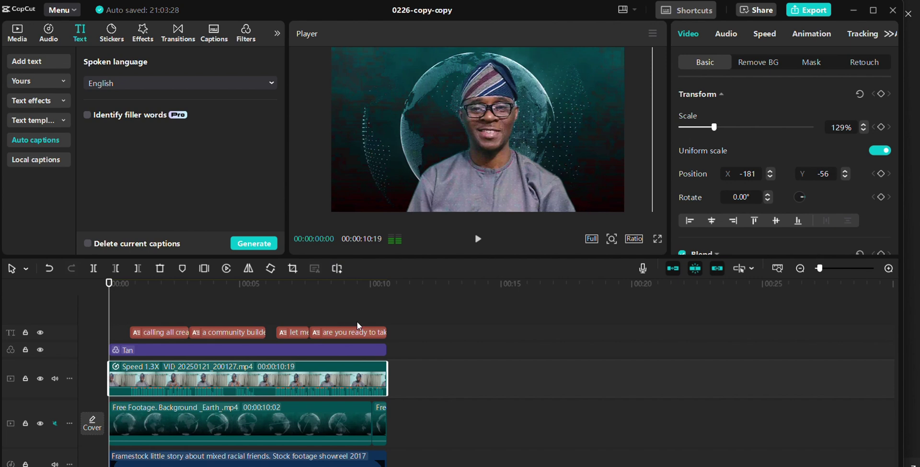
pyautogui.press('space')
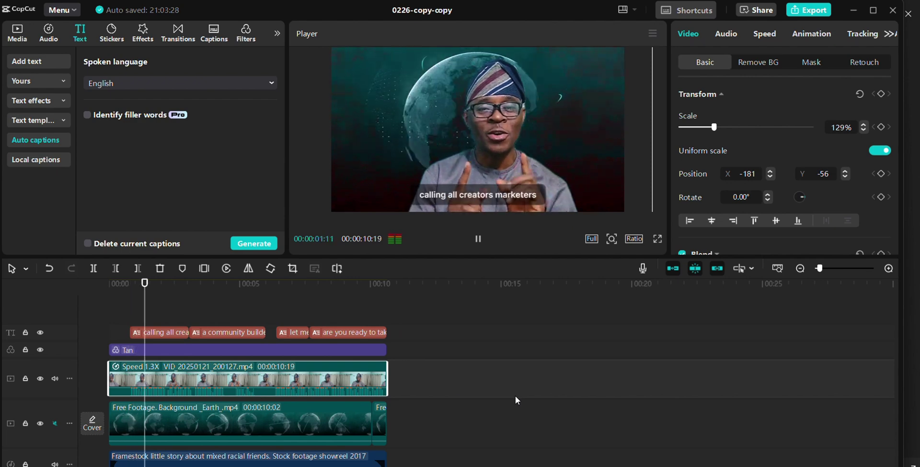